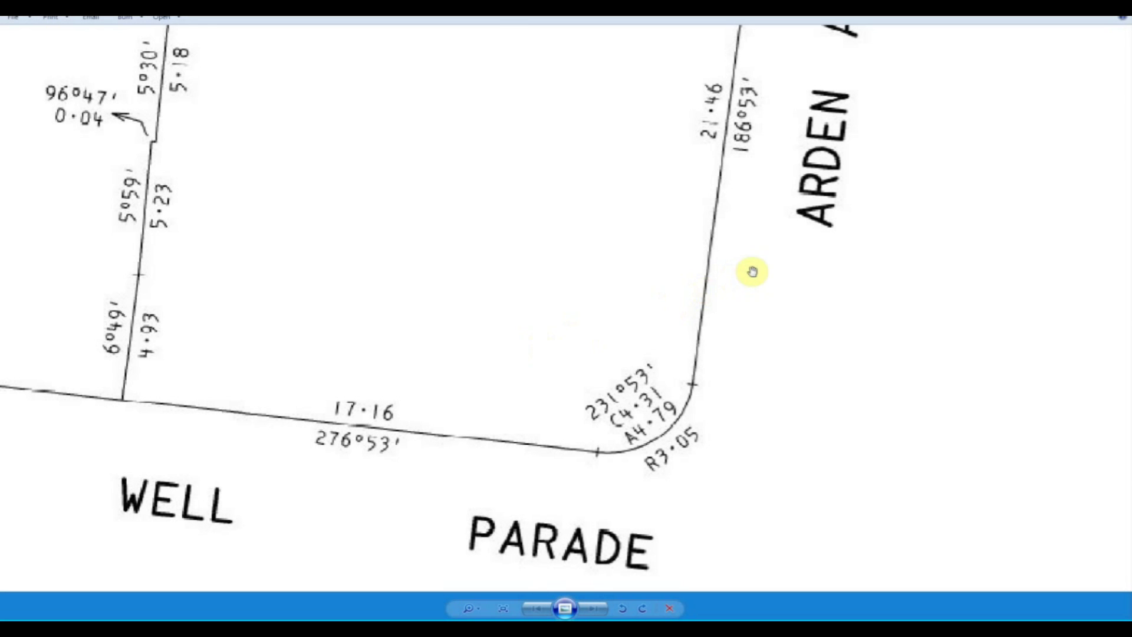
Pan across the survey plan to show lots B1–B3 and the top and bottom boundaries.
drag(749, 271, 694, 368)
scroll(694, 368, down, 3)
drag(758, 227, 723, 384)
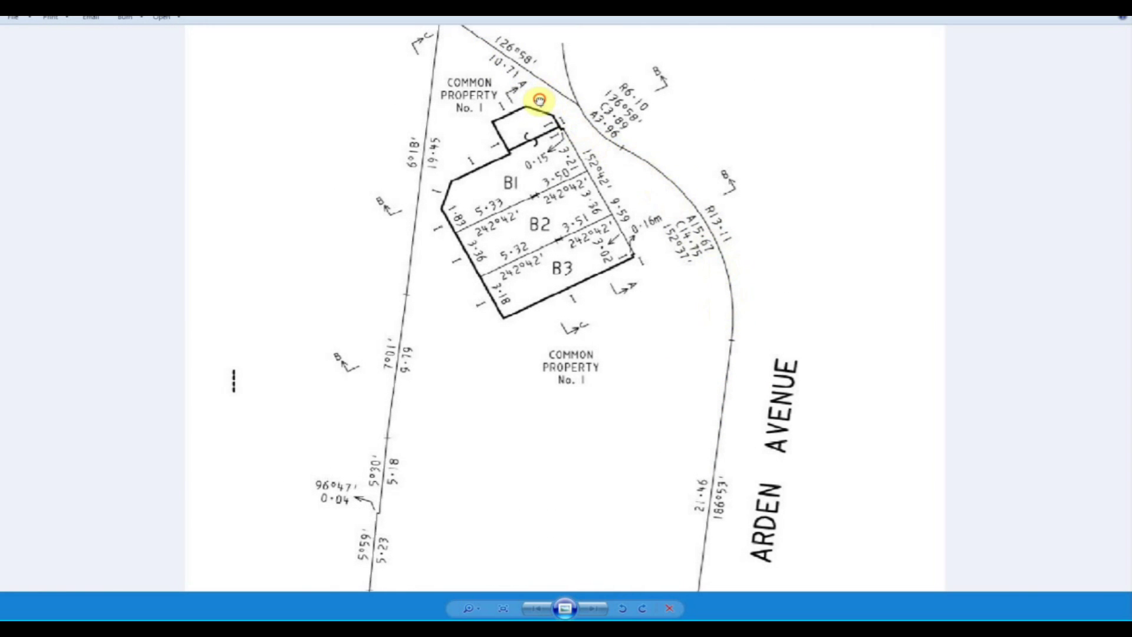
drag(538, 101, 536, 161)
mouse_move(671, 443)
mouse_down()
mouse_move(665, 316)
mouse_move(639, 430)
mouse_move(644, 271)
mouse_up()
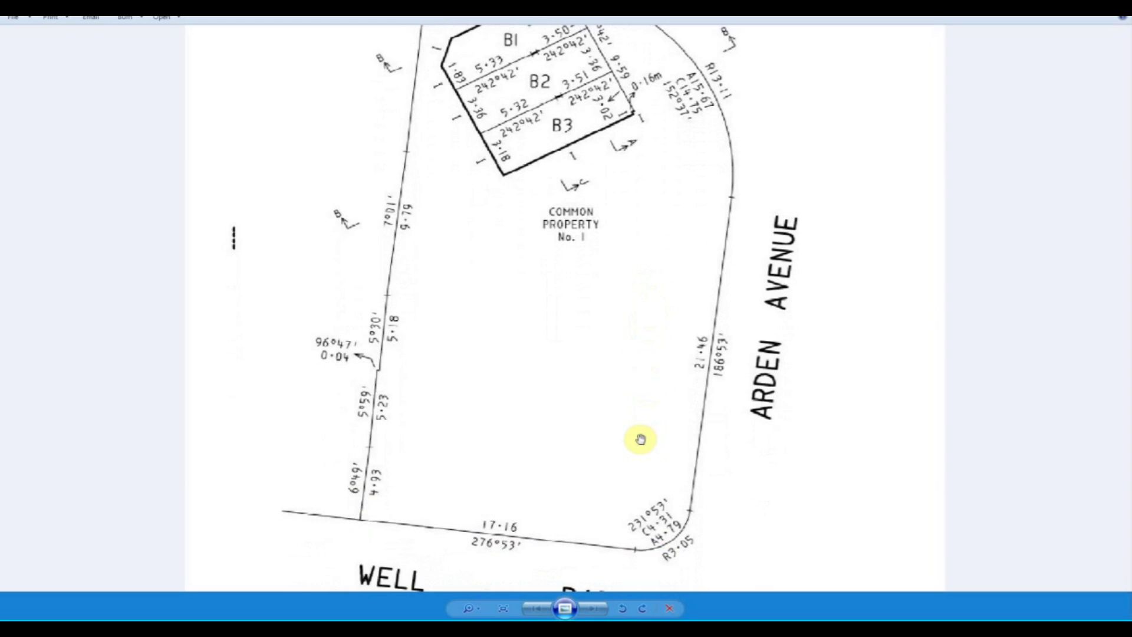
Zoom in on the Well Parade corner arc labelled R3·05, A4·79 and C4·31.
drag(641, 437, 641, 400)
scroll(735, 522, up, 1)
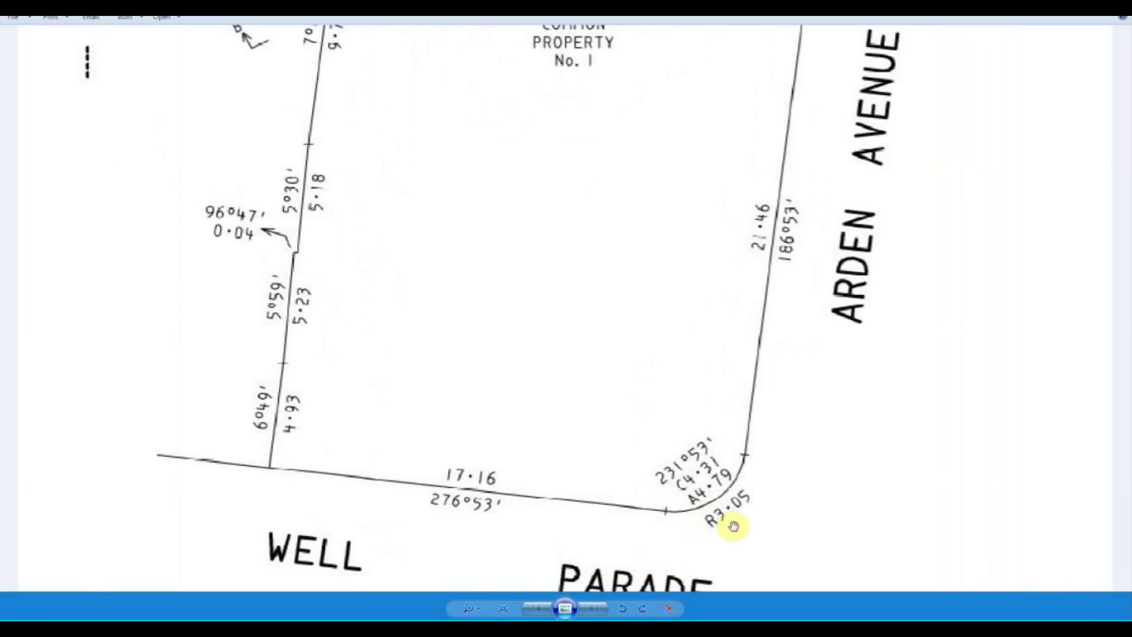
drag(737, 522, 691, 476)
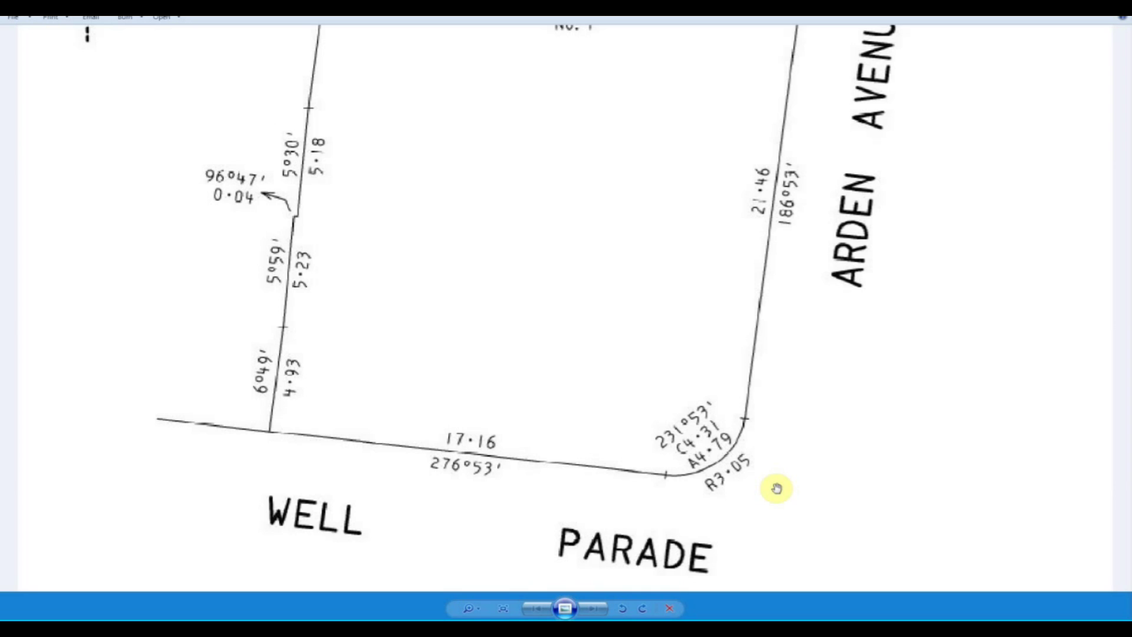
scroll(763, 465, up, 1)
drag(761, 470, 688, 434)
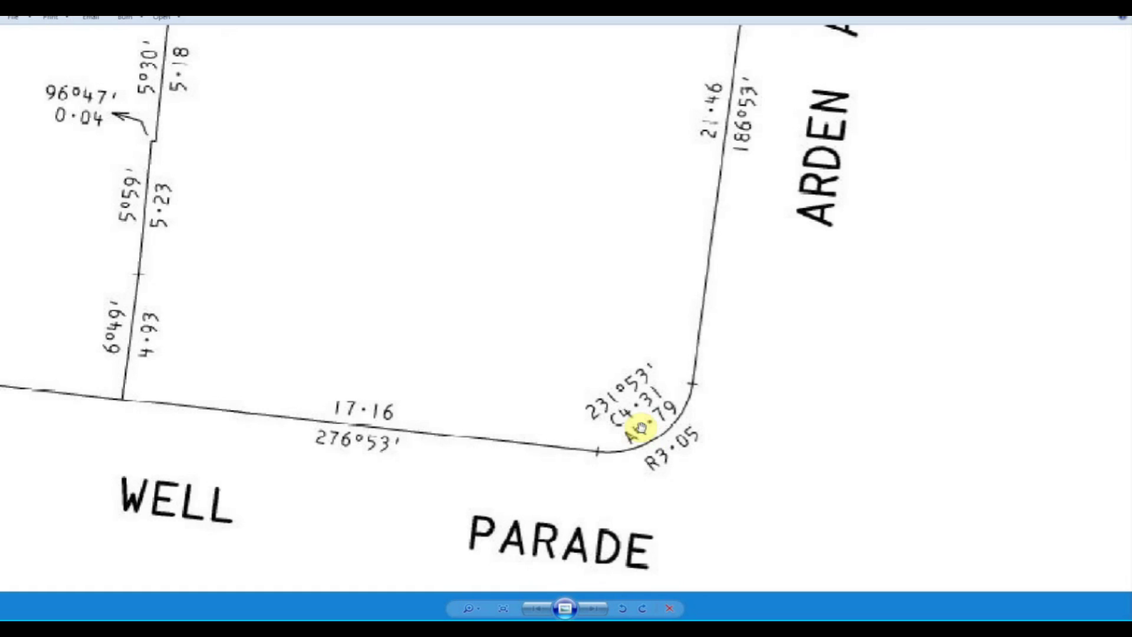
scroll(641, 429, up, 1)
drag(657, 454, 586, 404)
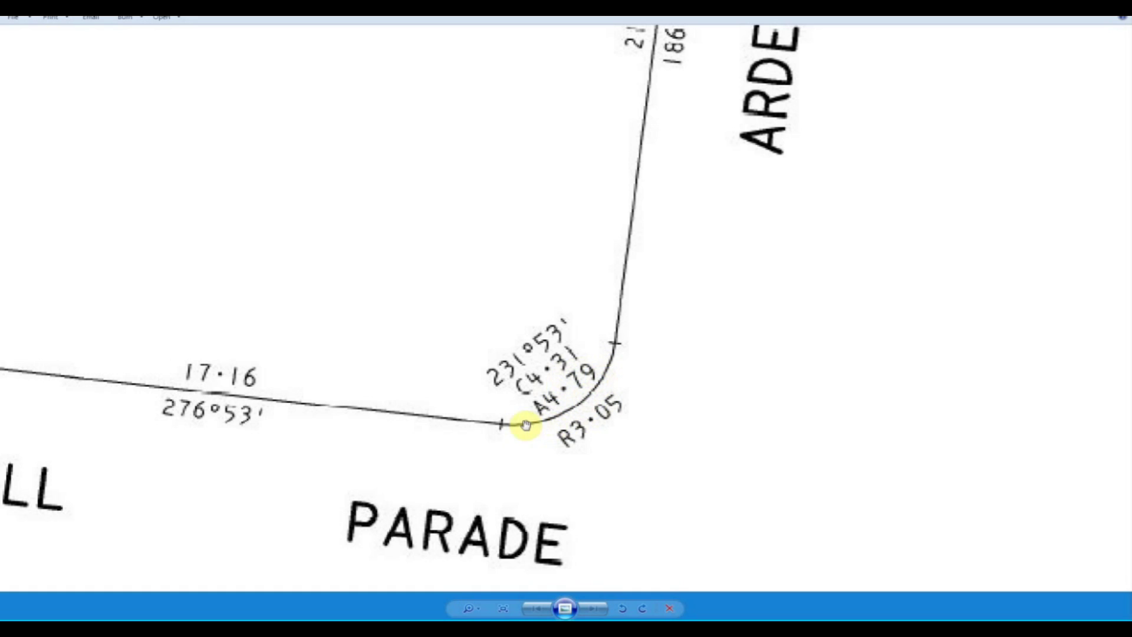
drag(557, 383, 547, 429)
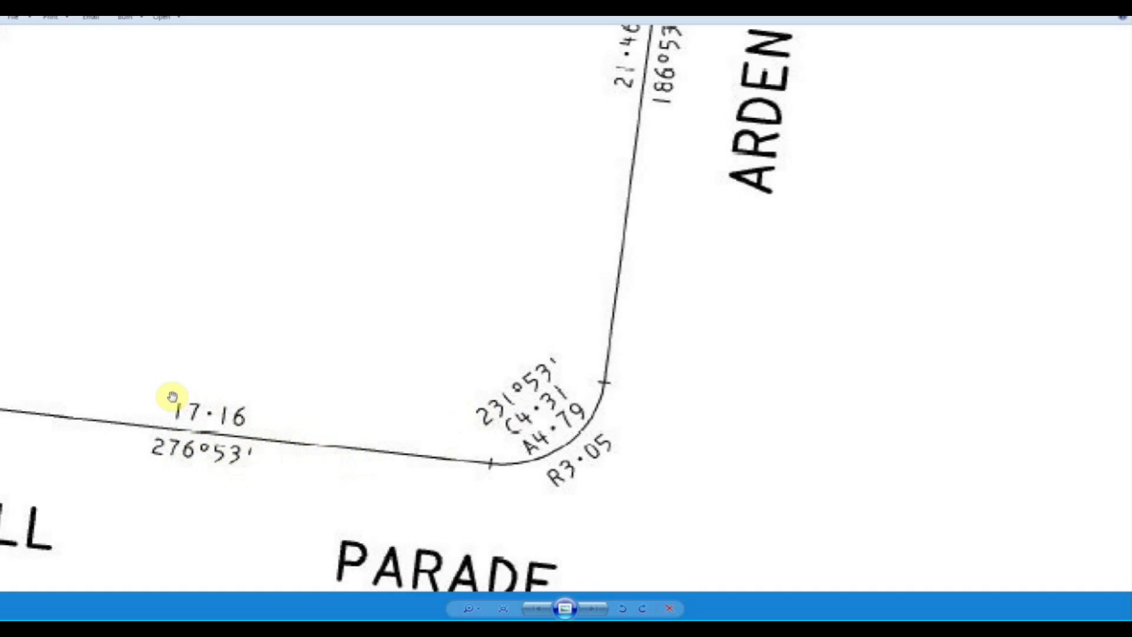
Zoom out to the whole lot by Well Parade and Arden Avenue, then switch to SitePlan.dwg.
drag(184, 455, 230, 449)
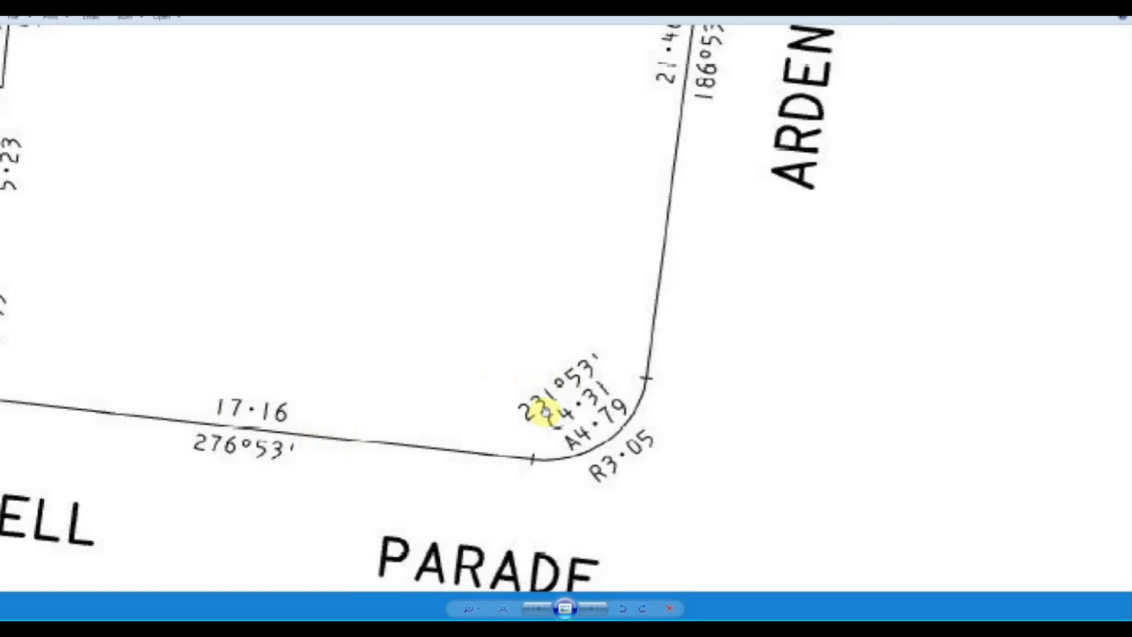
scroll(541, 405, up, 2)
scroll(489, 394, up, 1)
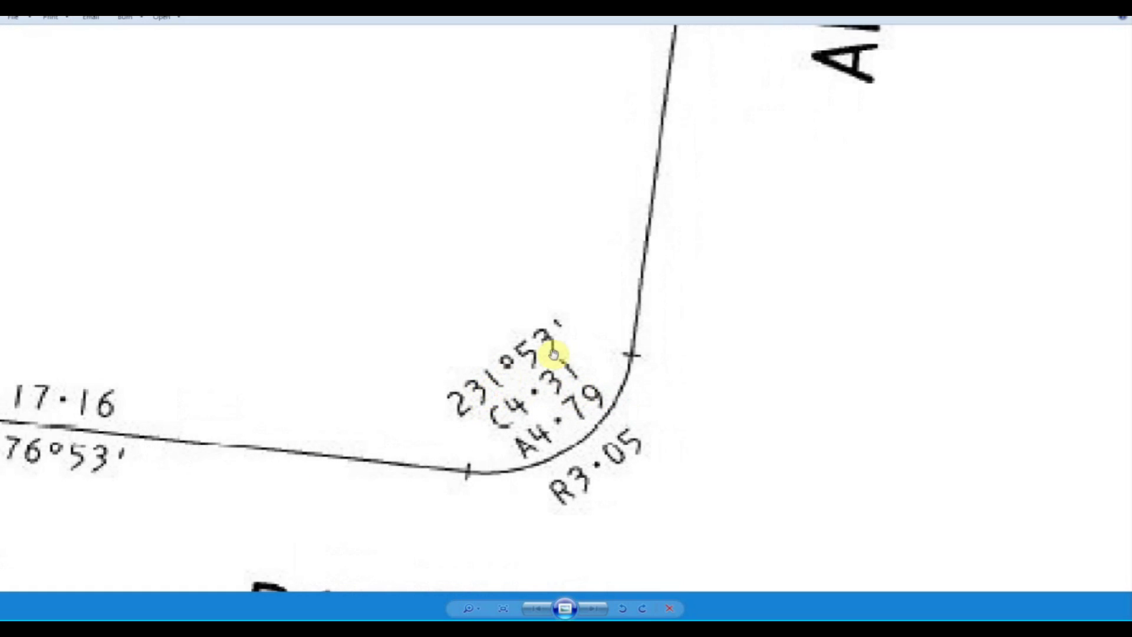
scroll(569, 357, down, 1)
scroll(588, 354, down, 1)
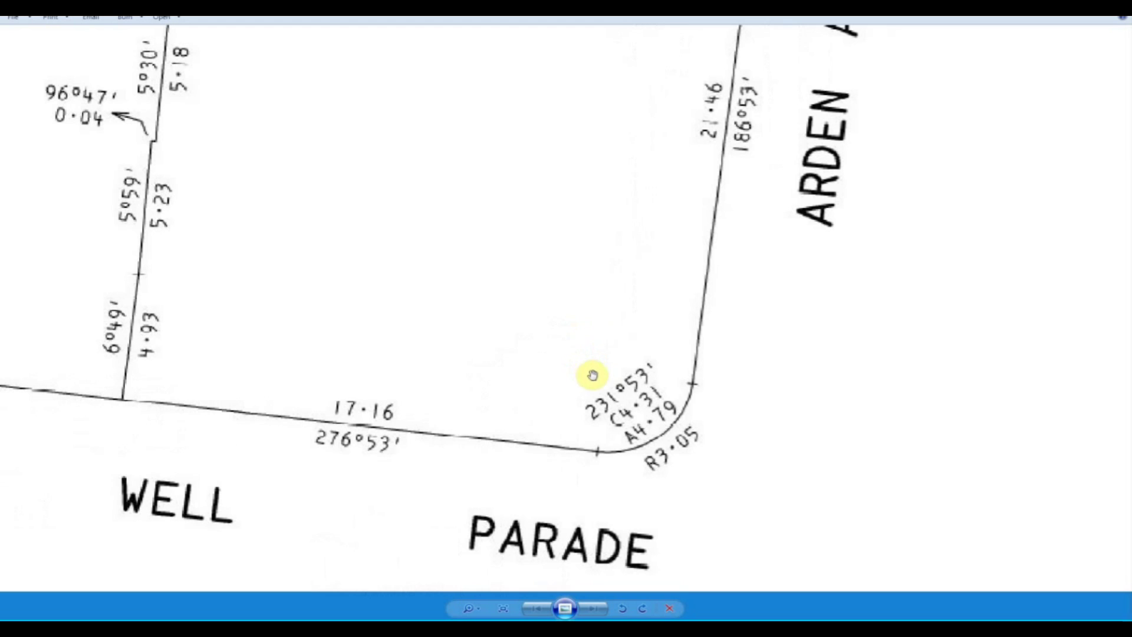
scroll(614, 403, down, 1)
scroll(615, 405, down, 2)
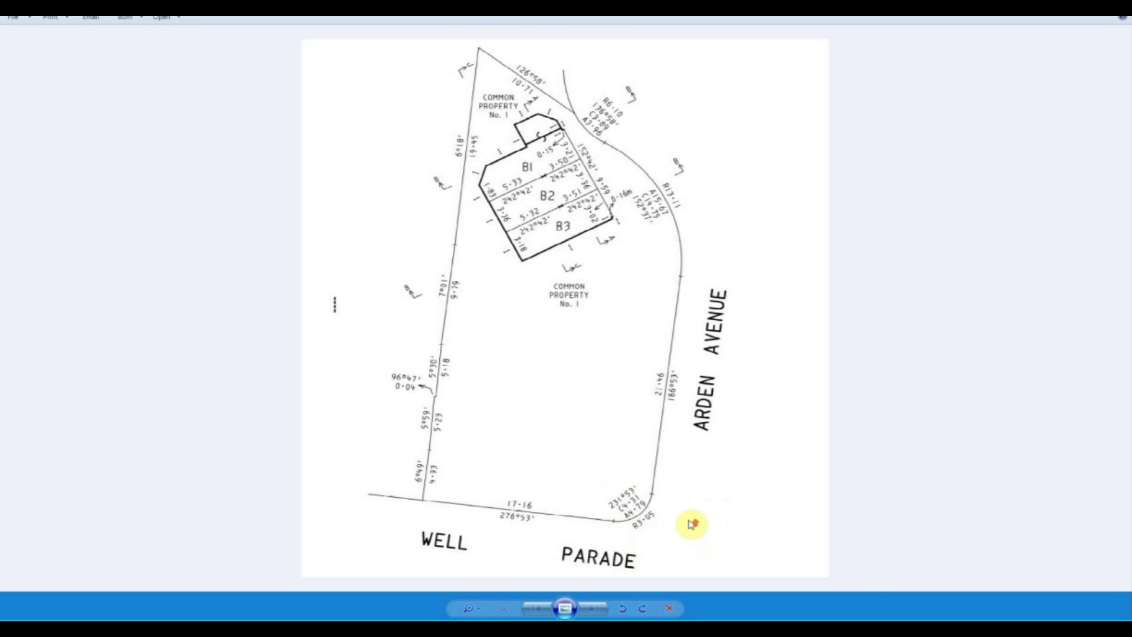
scroll(693, 525, up, 1)
scroll(702, 516, up, 1)
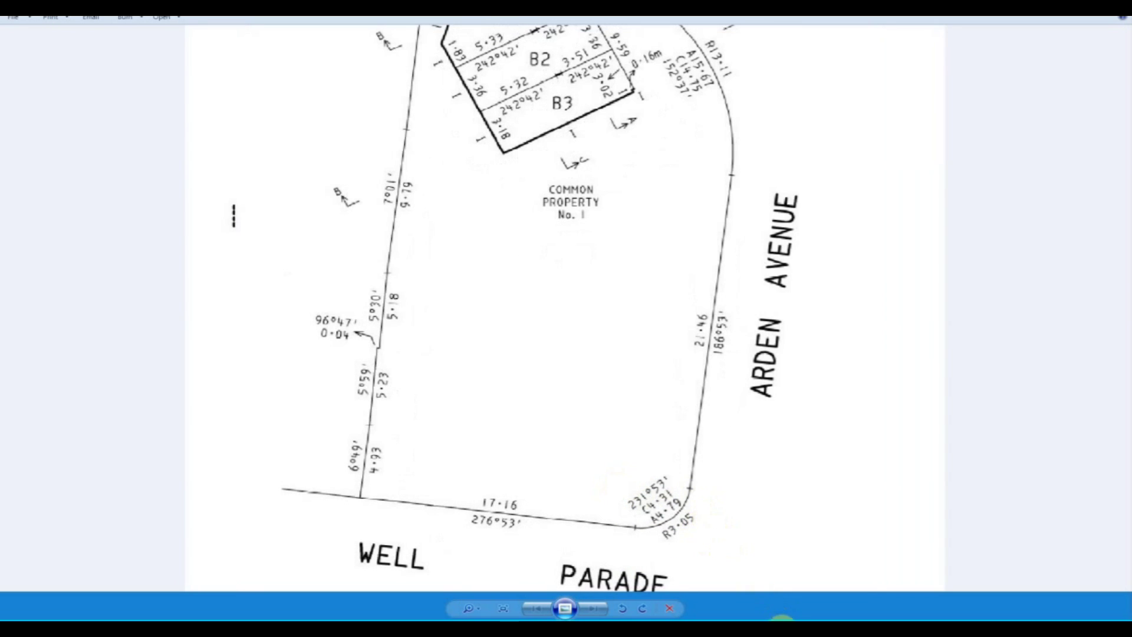
click(631, 607)
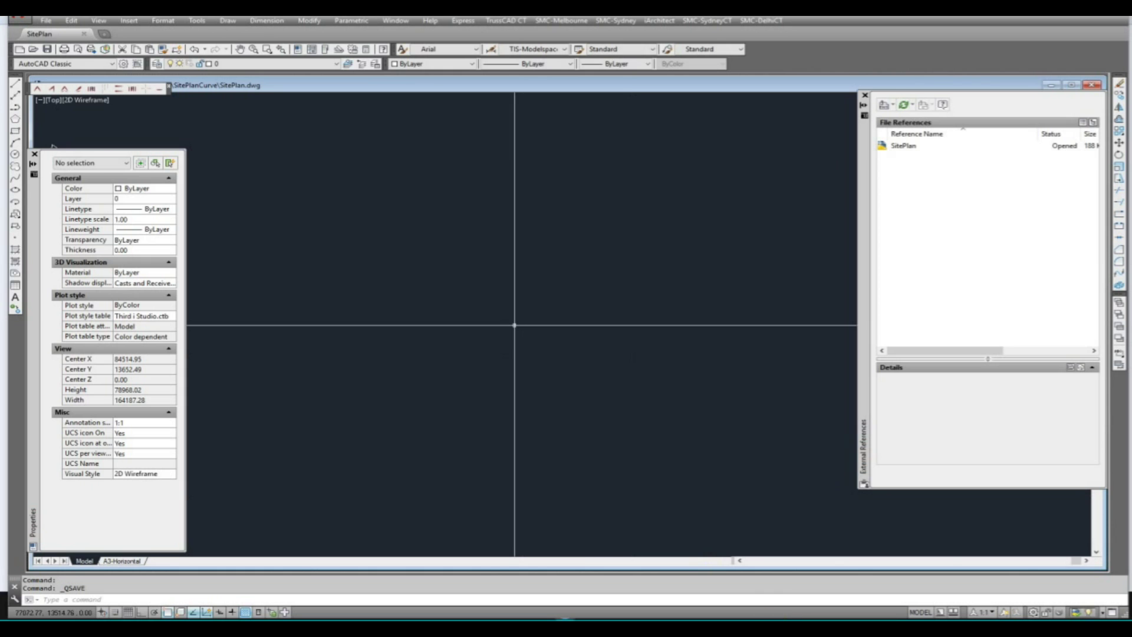
Shrink the survey plan viewer to a smaller window and bring SitePlan.dwg back in front.
click(753, 588)
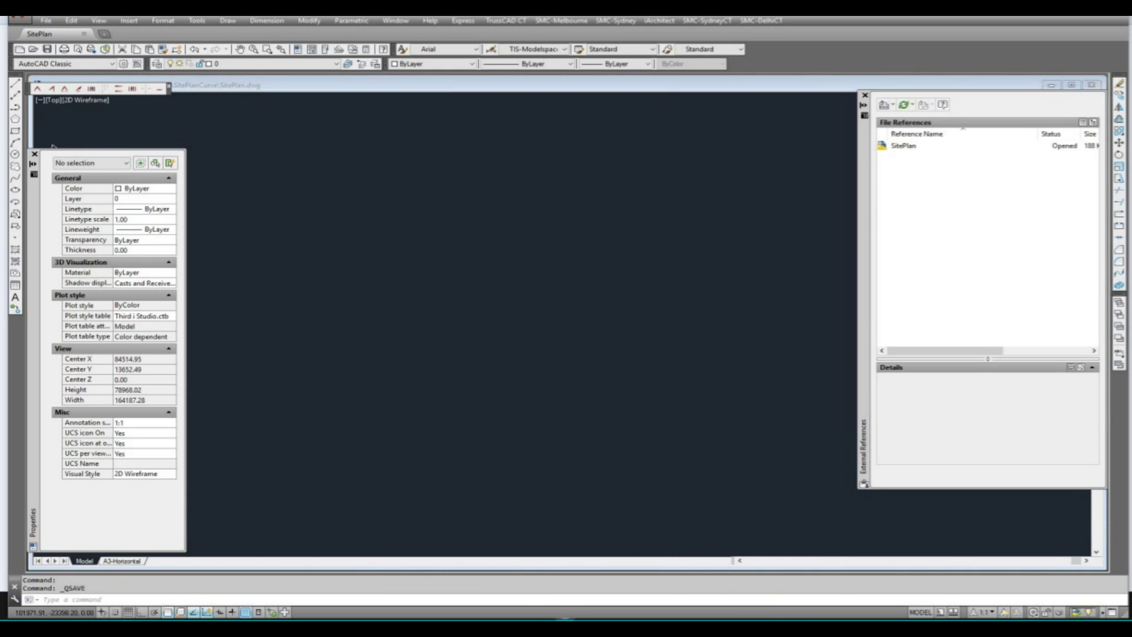
double_click(497, 18)
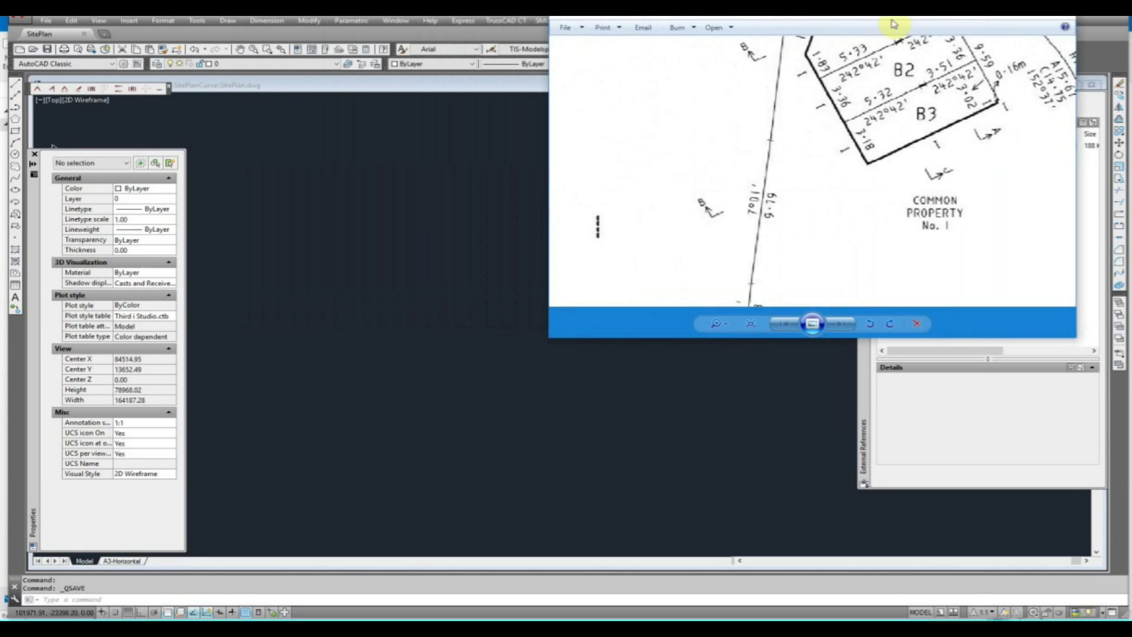
click(53, 146)
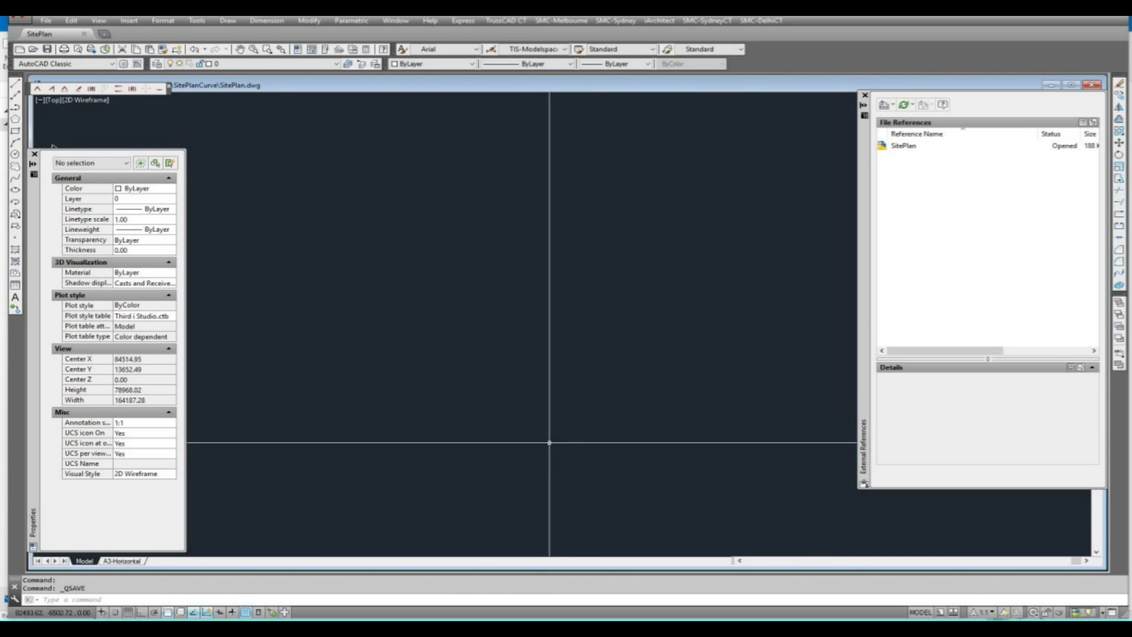
middle_drag(549, 443, 532, 433)
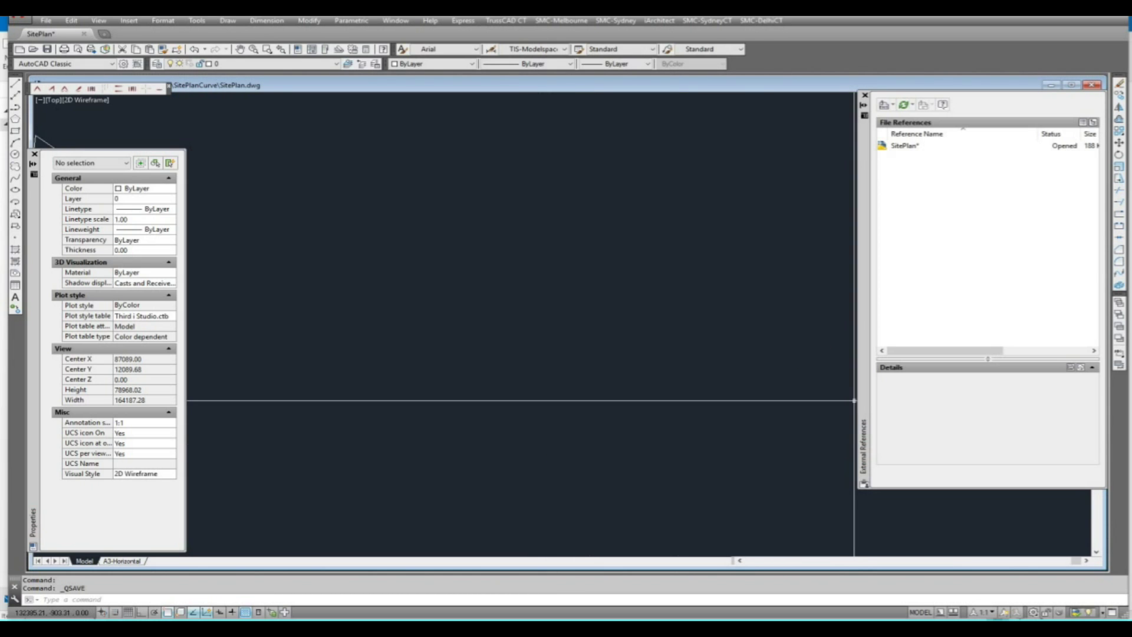
click(479, 452)
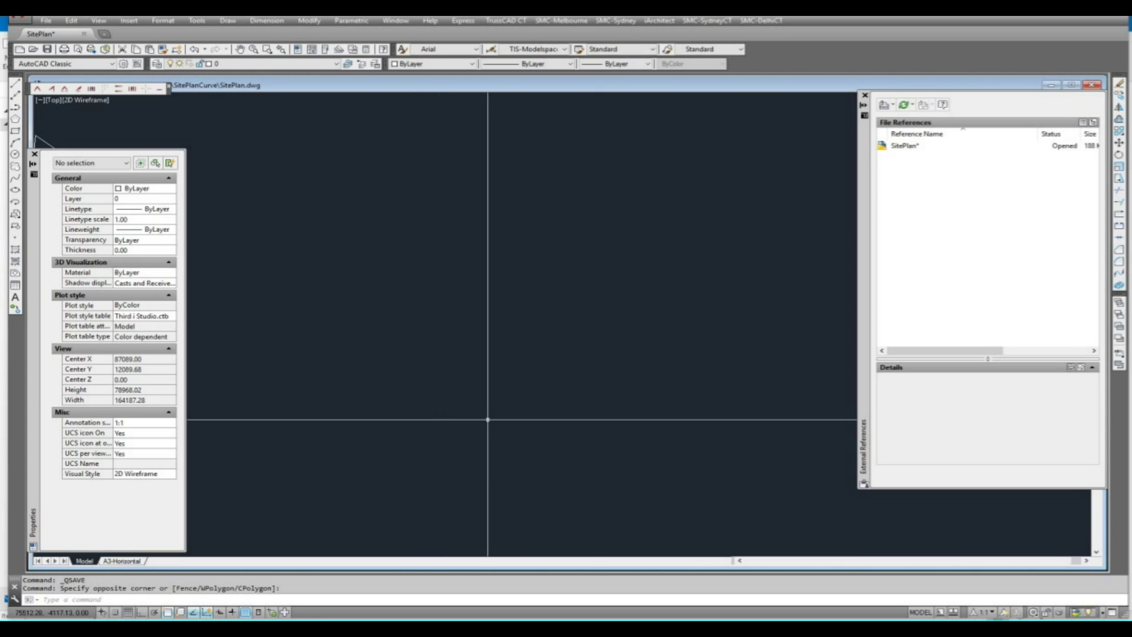
text(l)
key(Return)
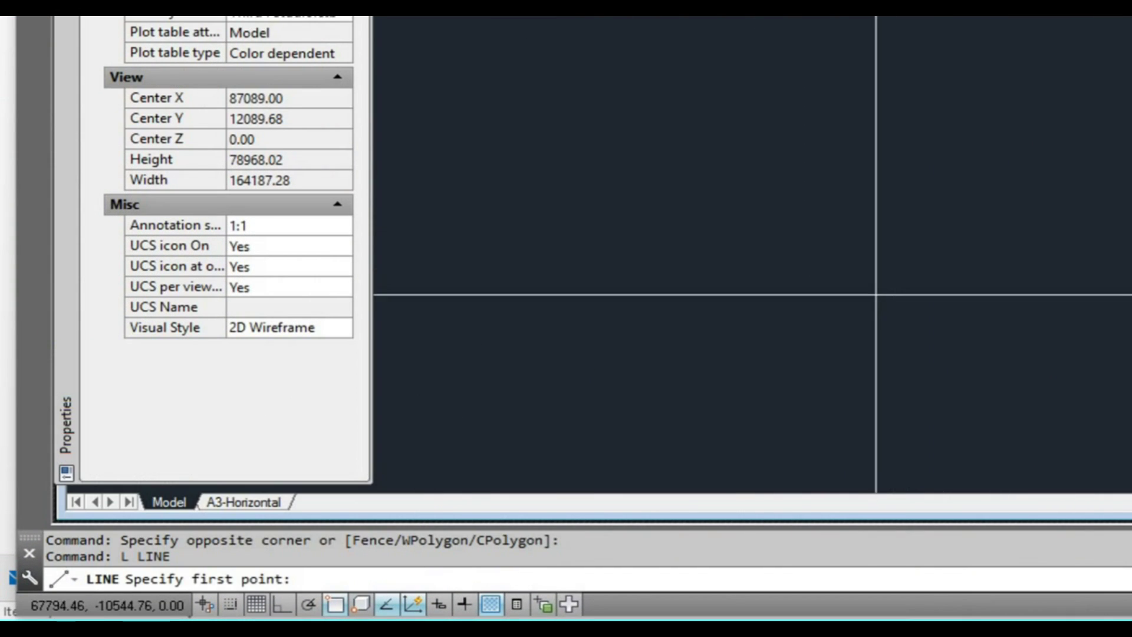
click(876, 296)
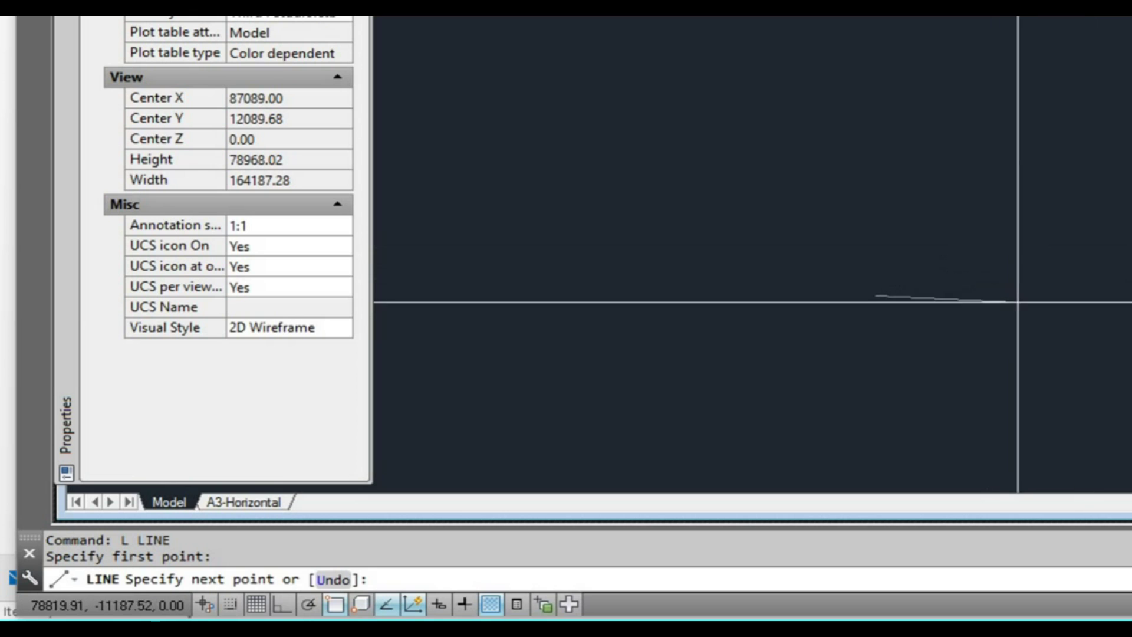
text(@)
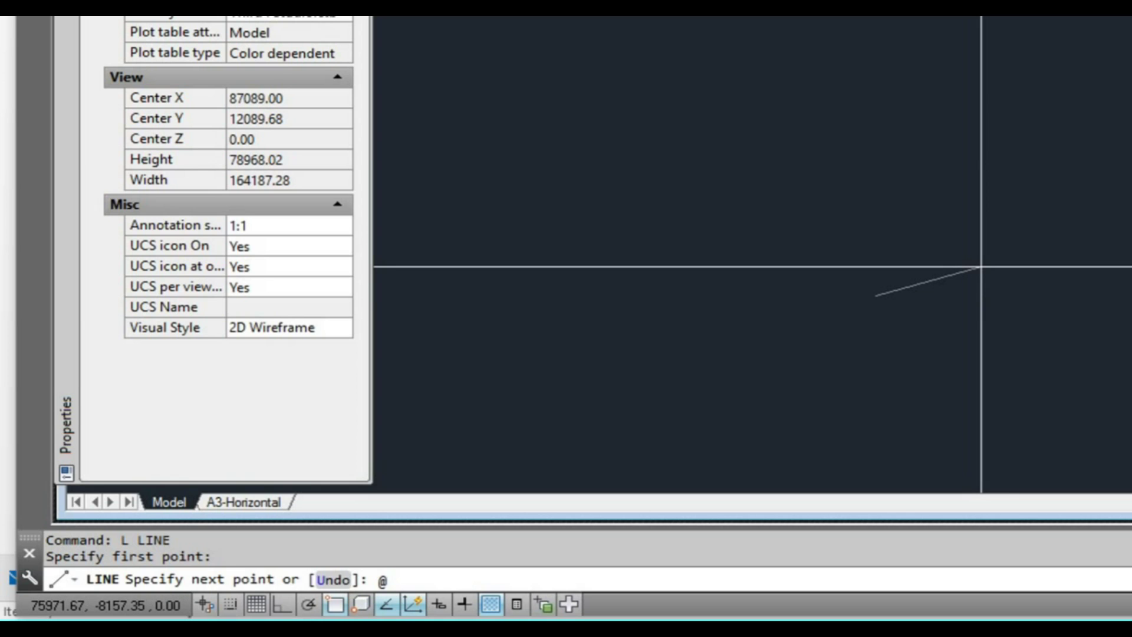
text(4310<231d53')
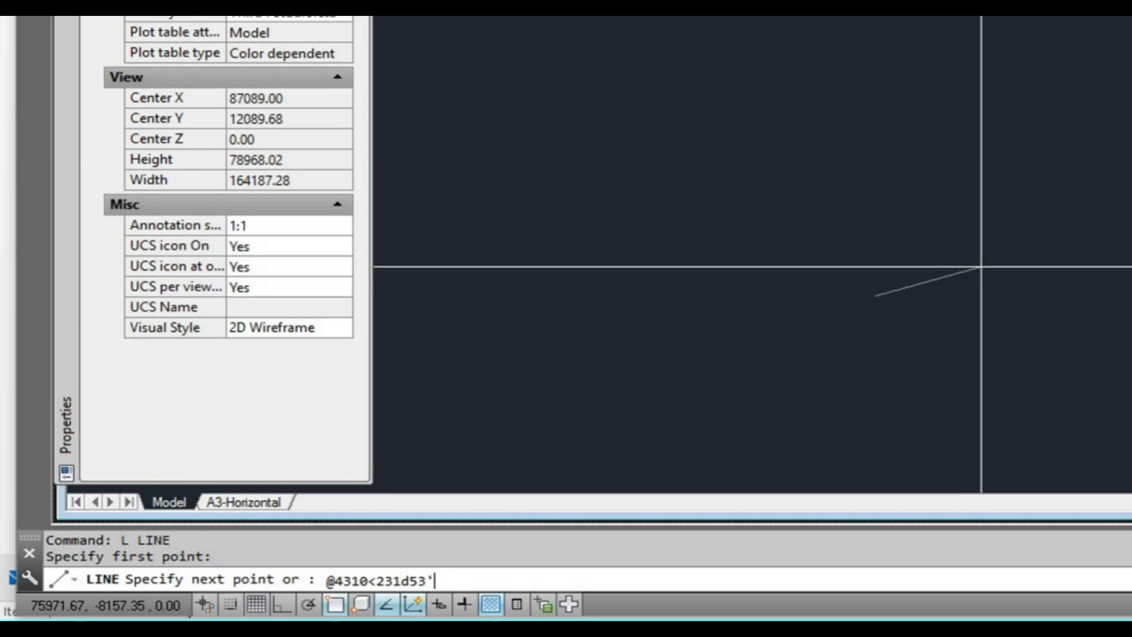
key(Return)
Zoom and pan the AutoCAD view to follow the new 4310 chord line.
scroll(866, 328, up, 5)
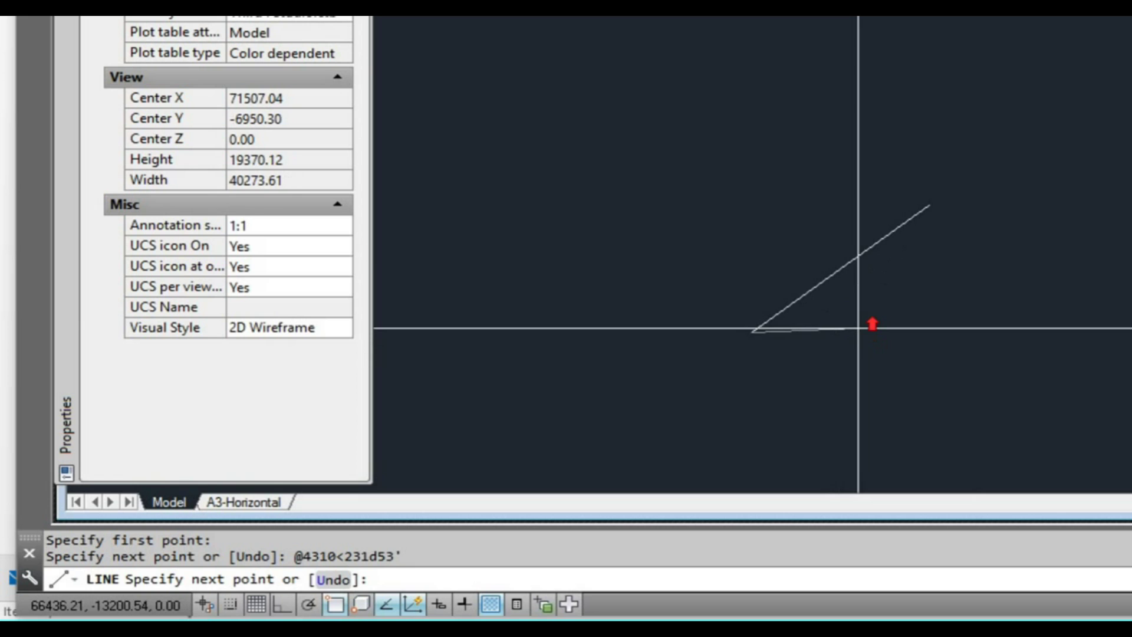
scroll(858, 328, up, 2)
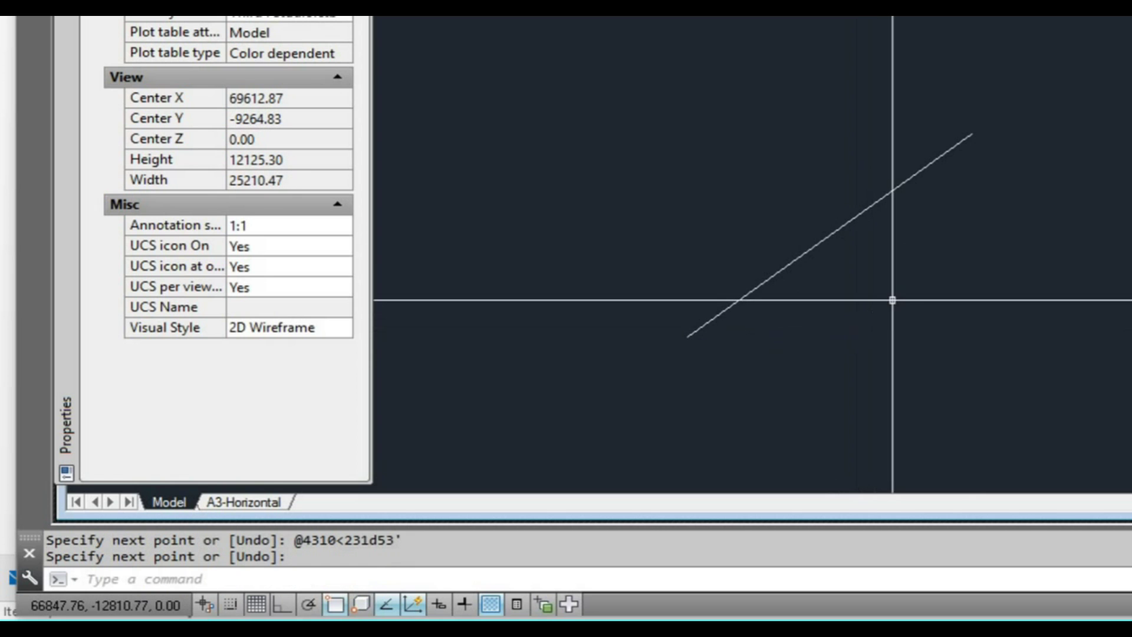
middle_drag(891, 299, 929, 183)
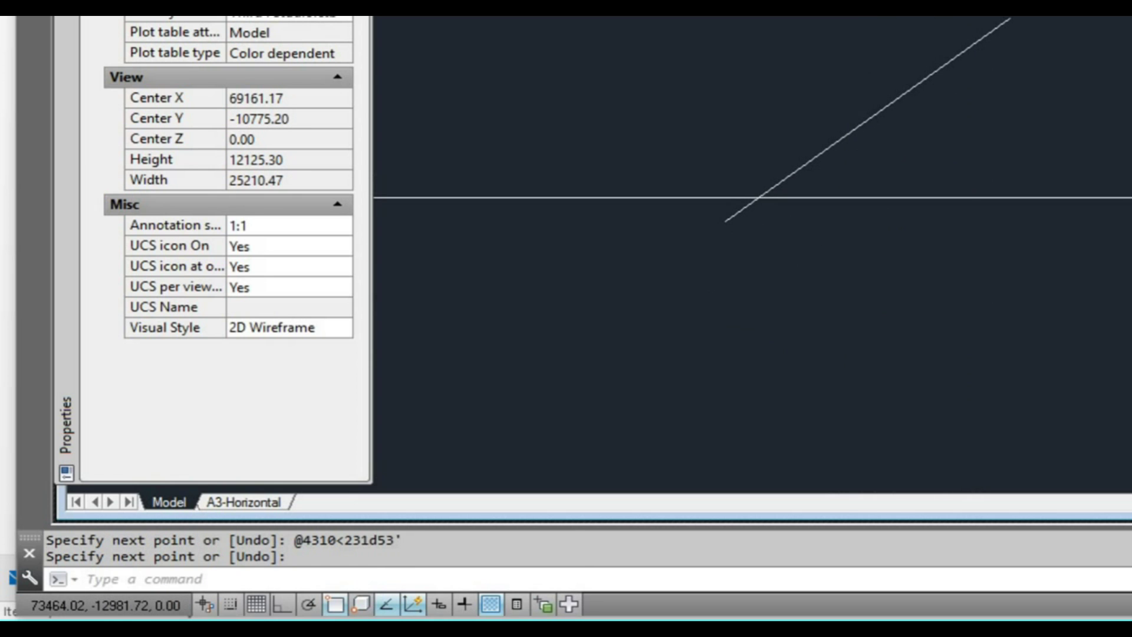
Switch to the survey image and zoom on the R3·05, A4·79, C4·31 corner arc.
key(alt+Tab)
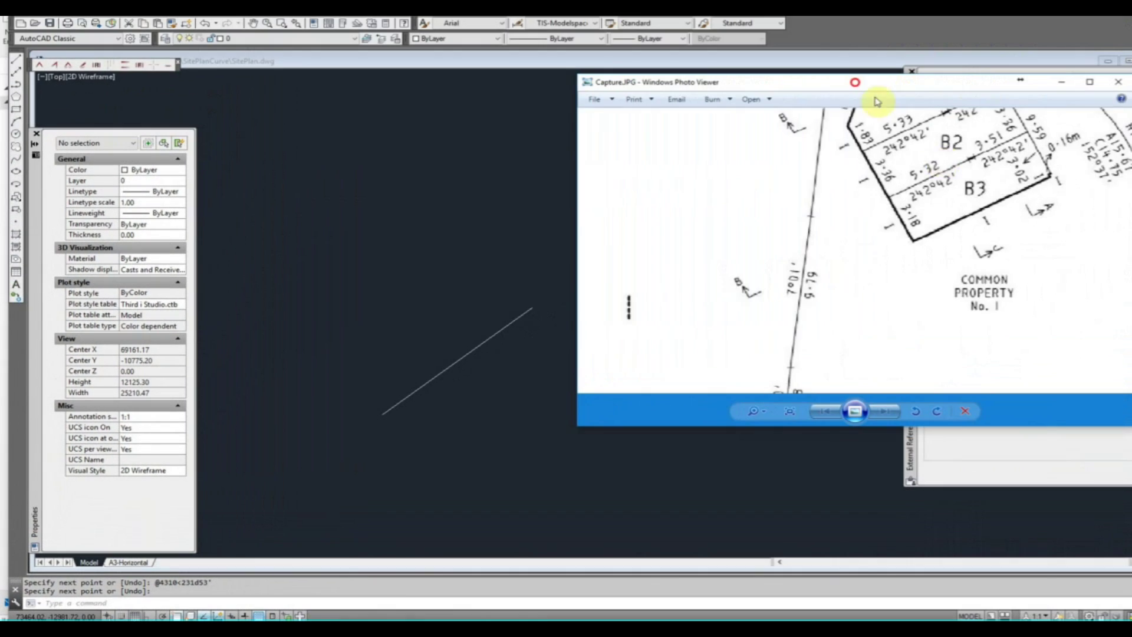
drag(877, 102, 776, 25)
scroll(832, 301, up, 2)
scroll(838, 305, up, 1)
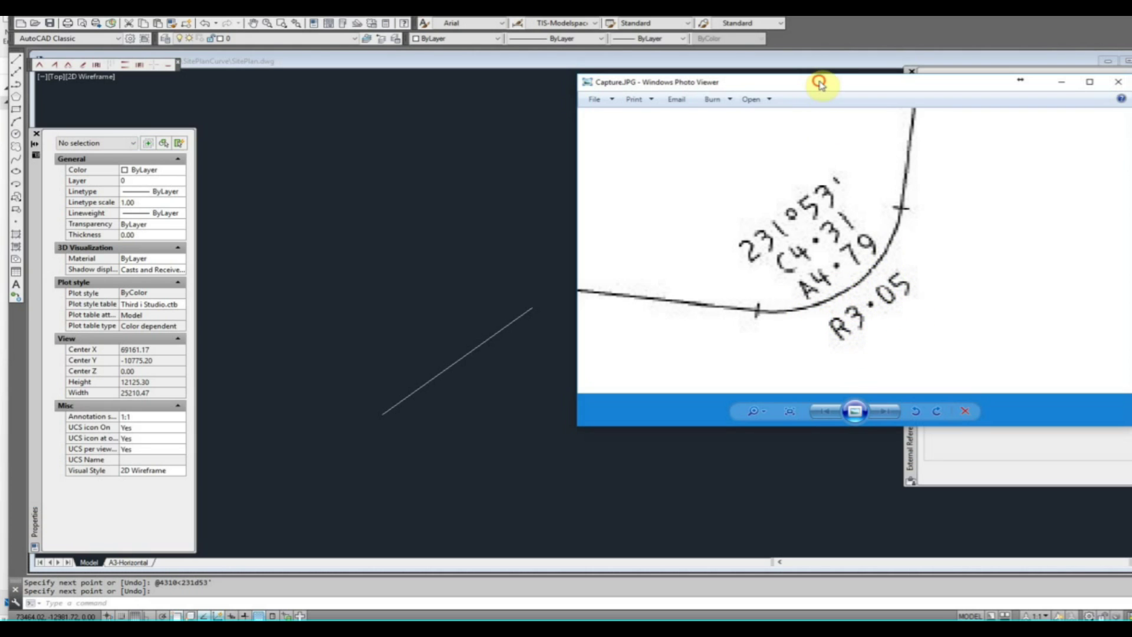
Move the Photo Viewer window off to the right and bring the AutoCAD drawing in front.
mouse_move(819, 82)
mouse_down()
mouse_move(925, 86)
mouse_move(832, 90)
mouse_up()
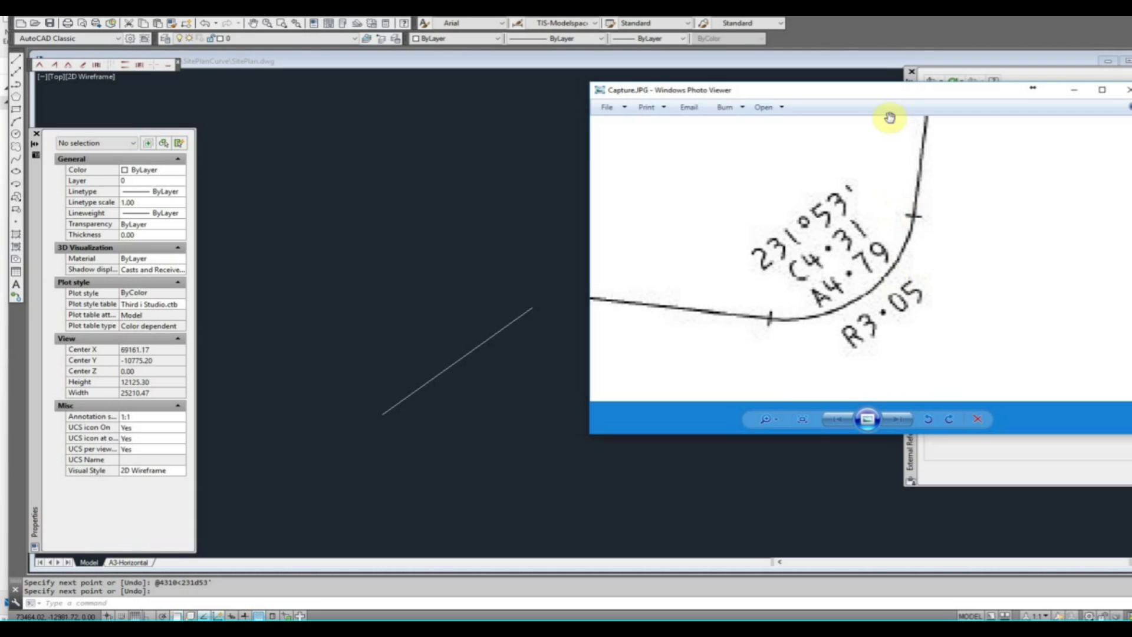
drag(811, 93, 1131, 66)
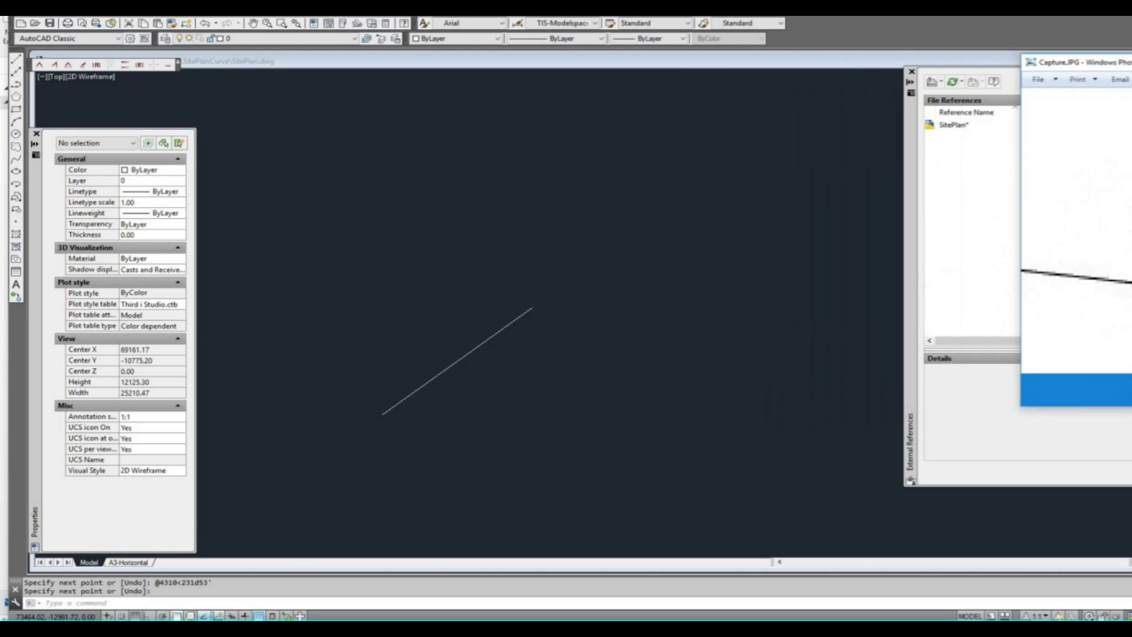
click(973, 236)
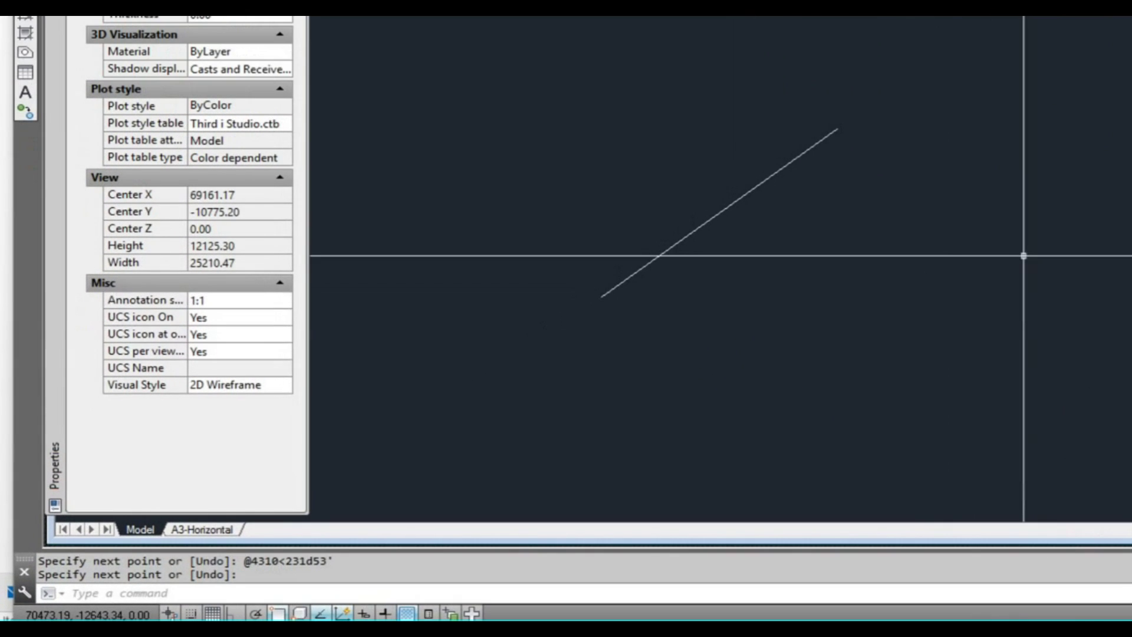
Draw a 3050-radius circle centred near the chord line's upper end.
key(Escape)
text(c)
key(Return)
scroll(840, 222, down, 2)
click(842, 279)
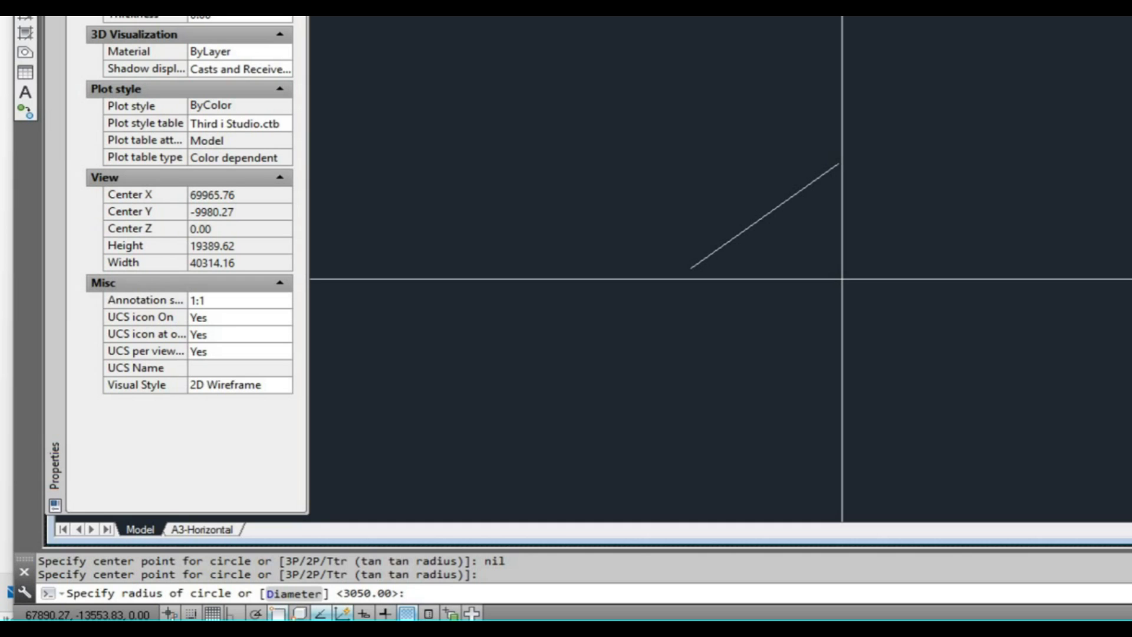
key(Escape)
text(c)
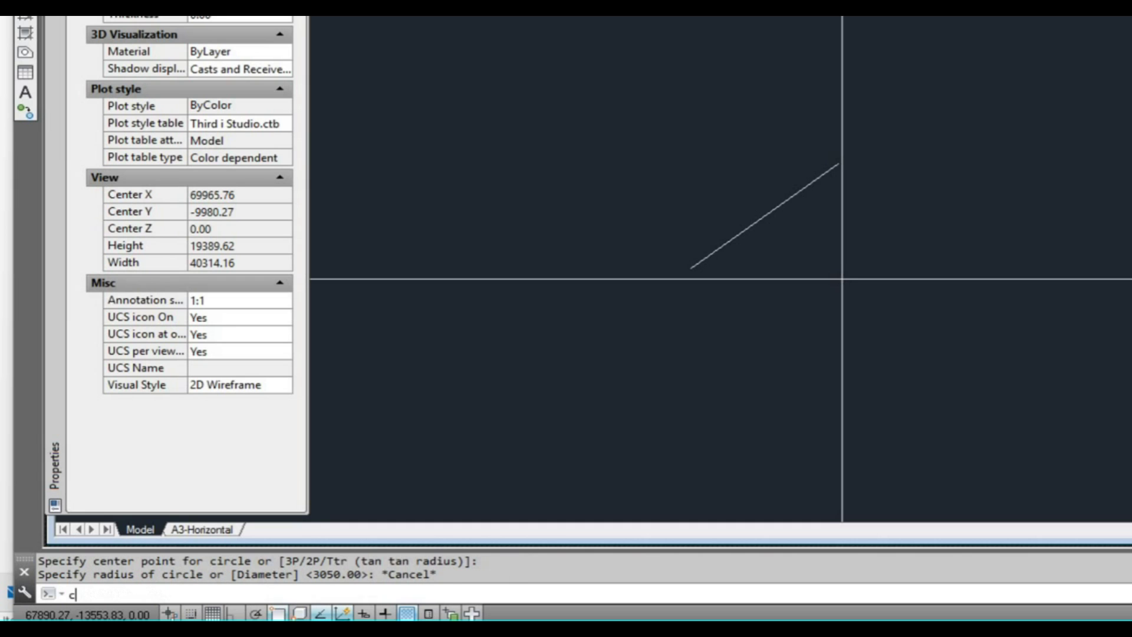
key(Return)
click(842, 279)
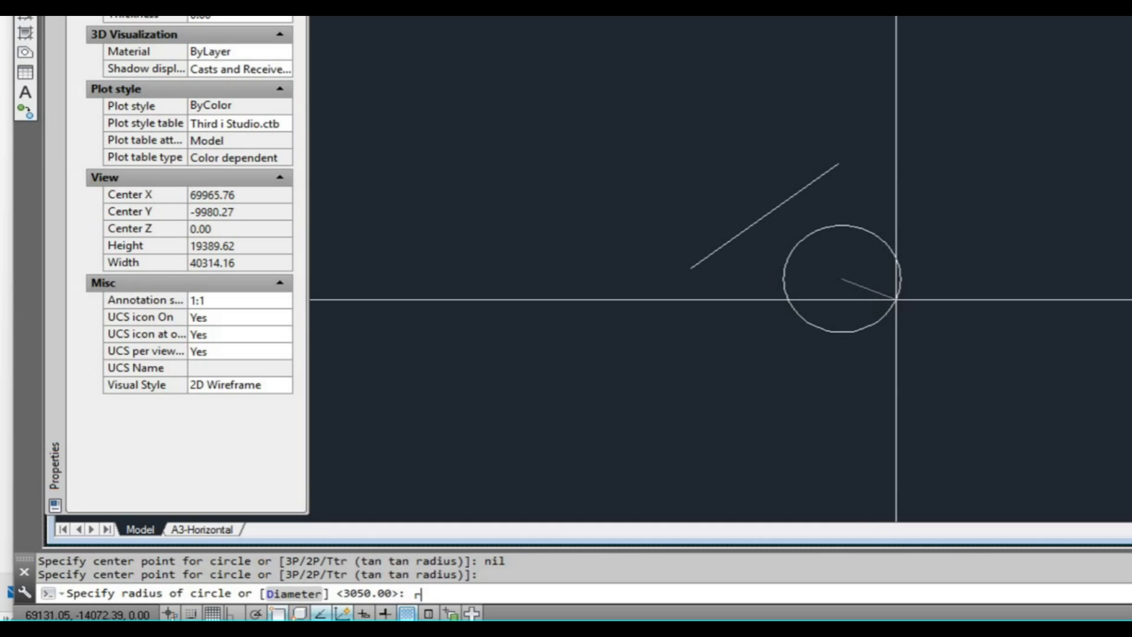
key(Return)
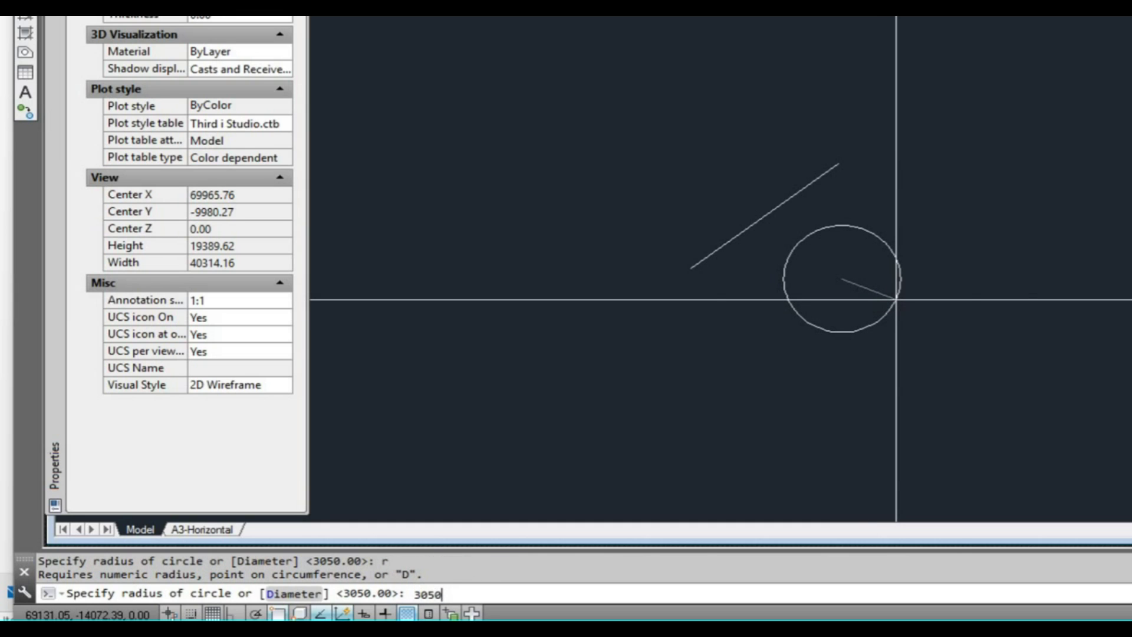
key(Return)
click(907, 322)
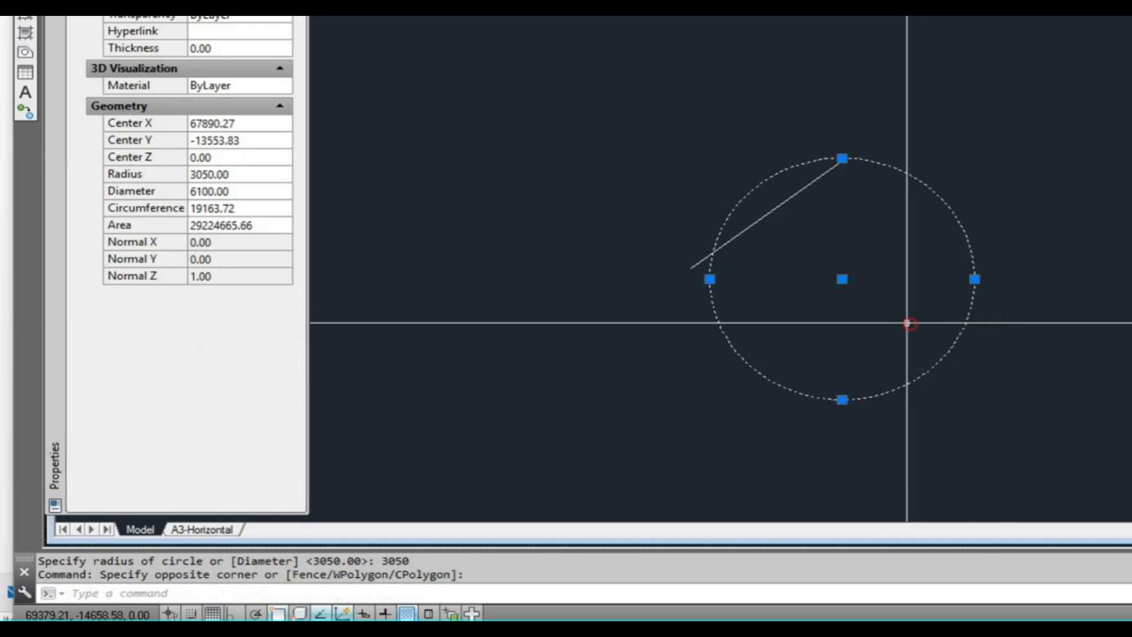
key(Escape)
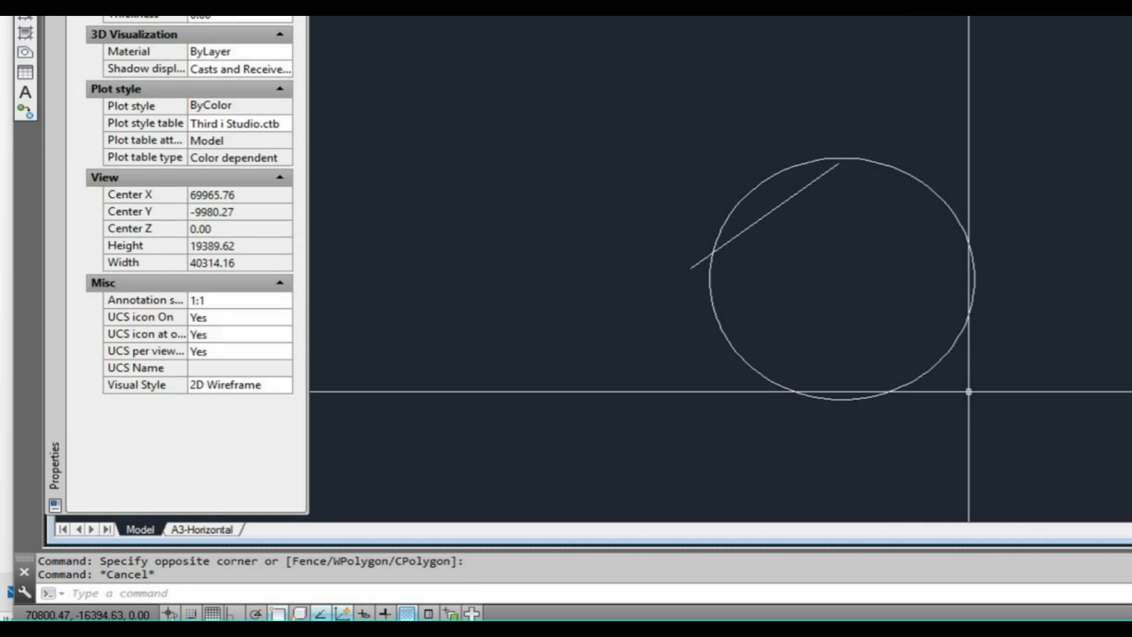
Start a new line with its first point below the circle.
text(l)
key(Return)
click(717, 410)
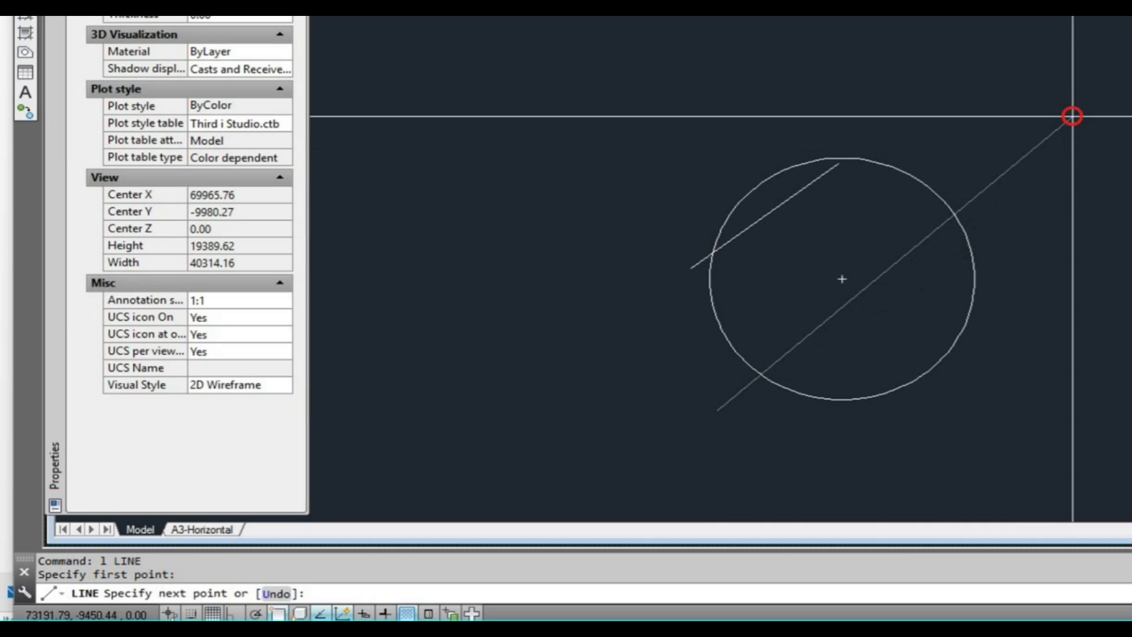
Finish the diagonal cutting line and trim off the circle's upper-left part with it.
click(1073, 116)
key(Escape)
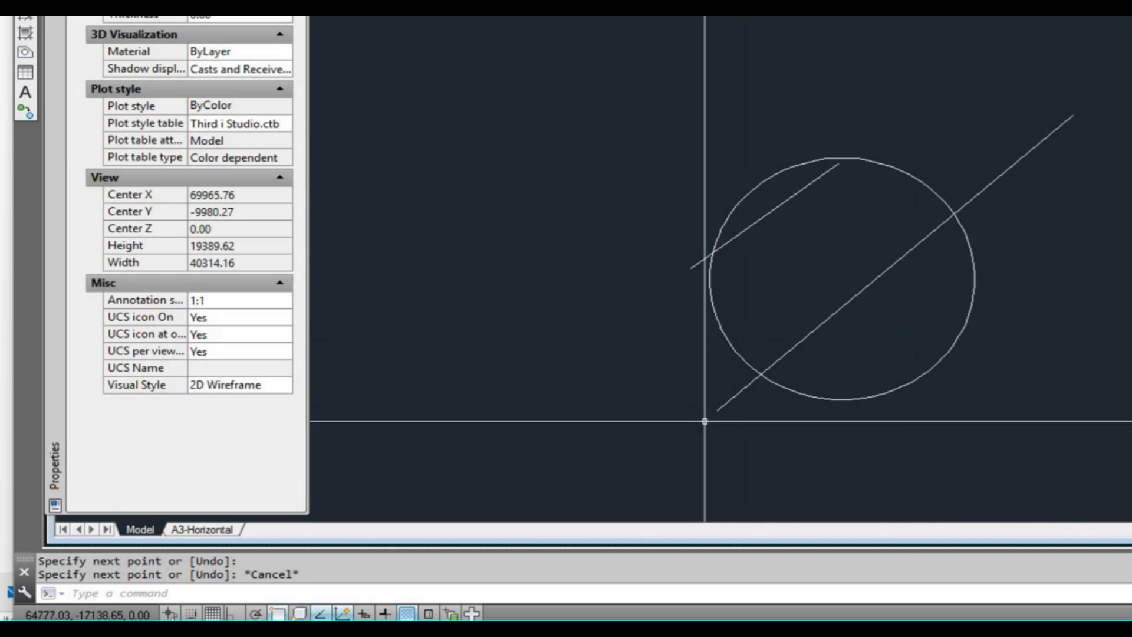
text(t)
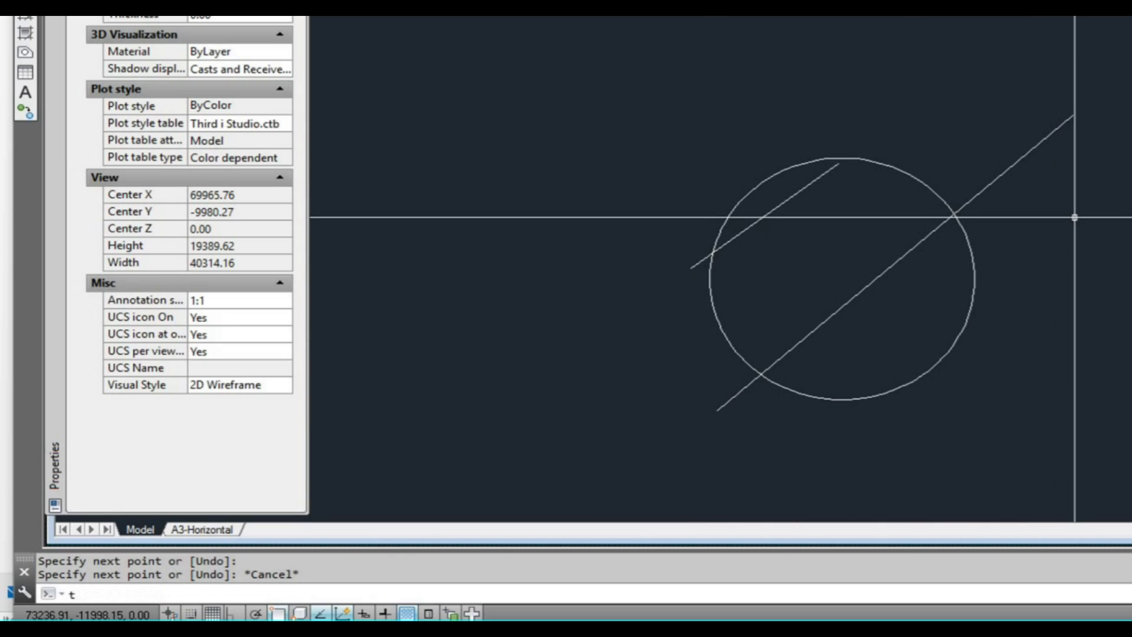
text(r)
key(Return)
click(1039, 210)
click(965, 108)
key(Return)
click(924, 181)
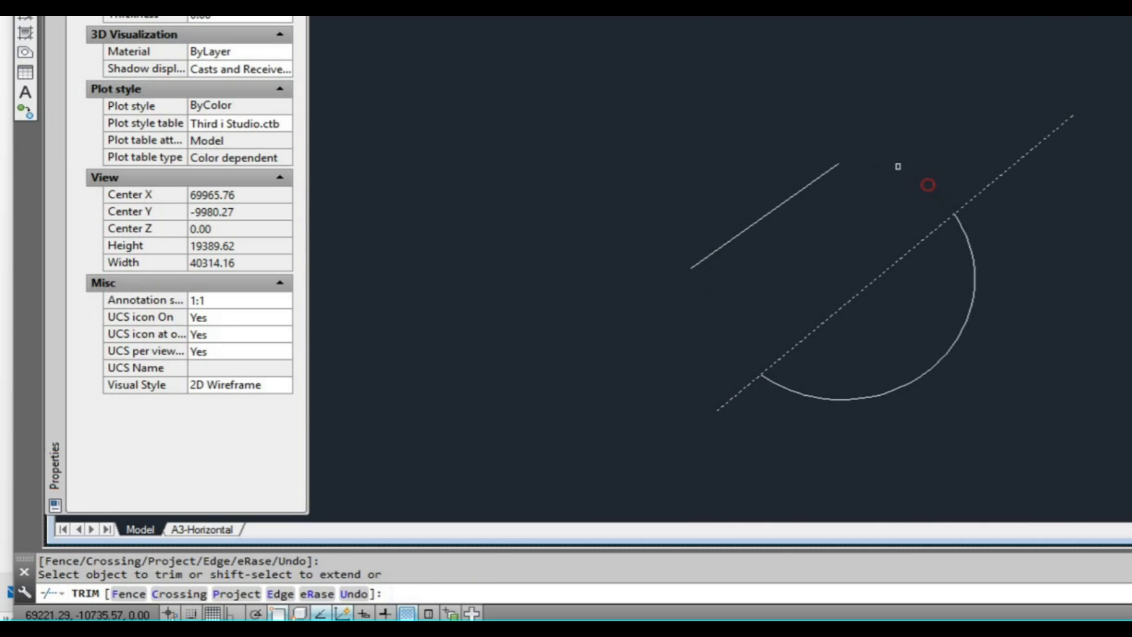
key(Escape)
Erase the cutting line and check the remaining arc: 289.65° with 8535.87 arc length.
click(963, 204)
text(e)
key(Return)
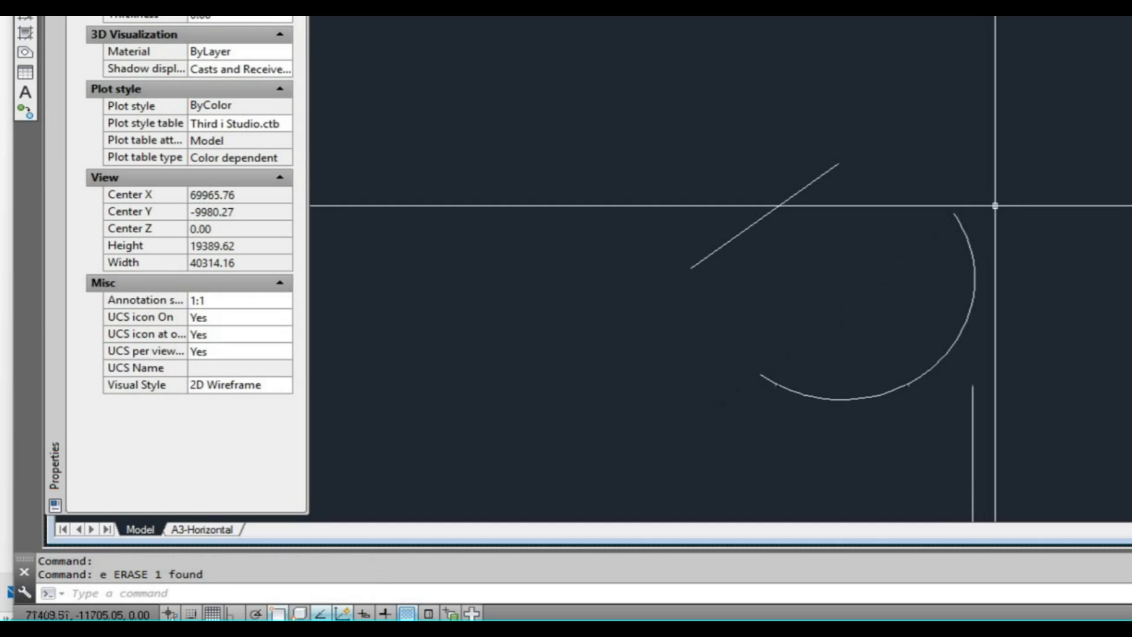
mouse_move(985, 299)
middle_down()
mouse_move(928, 255)
mouse_move(907, 277)
middle_up()
scroll(907, 278, up, 2)
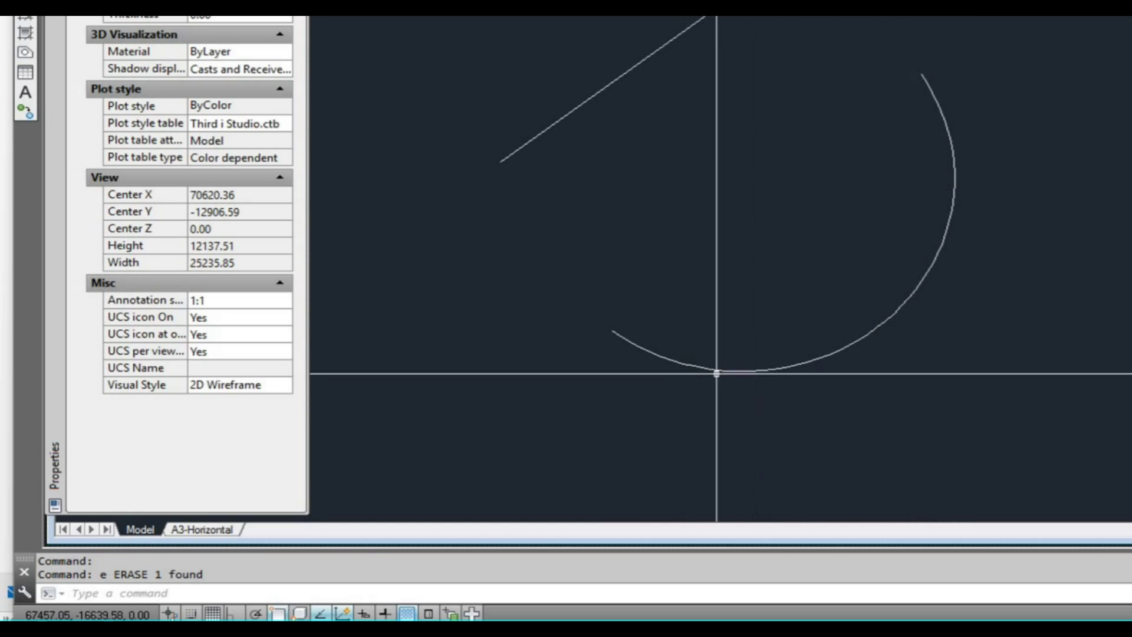
click(793, 364)
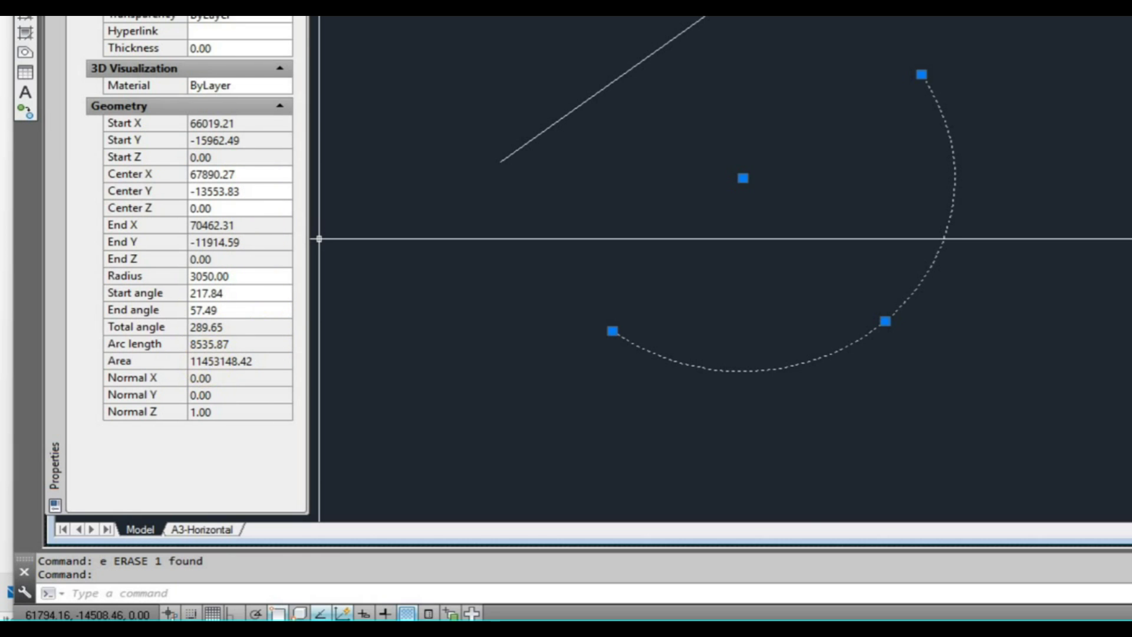
key(Escape)
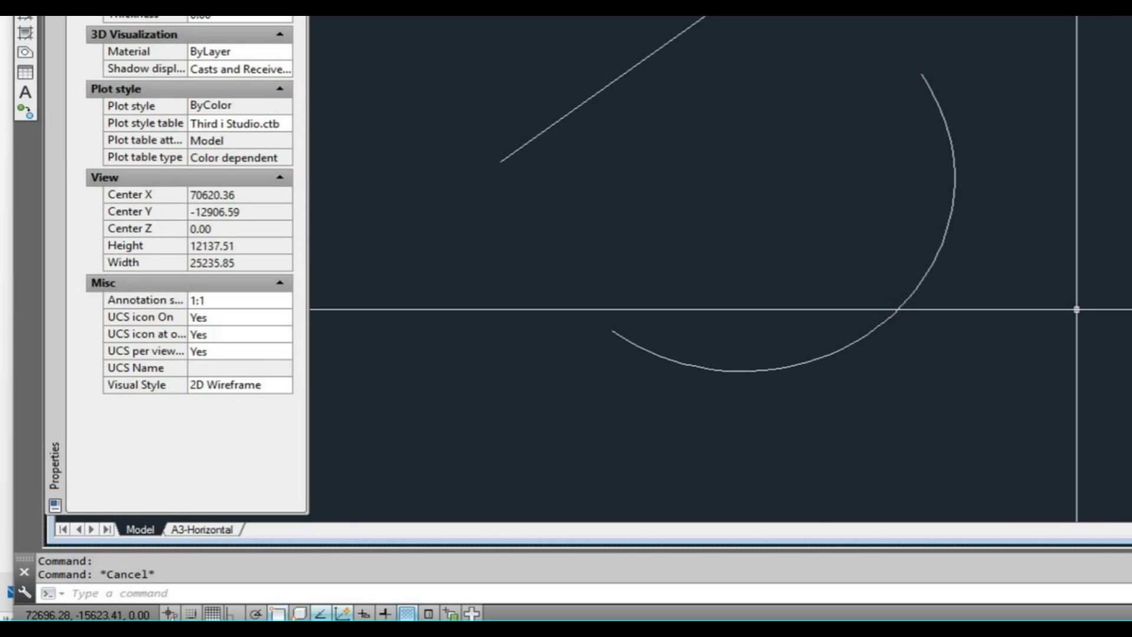
text(LENG)
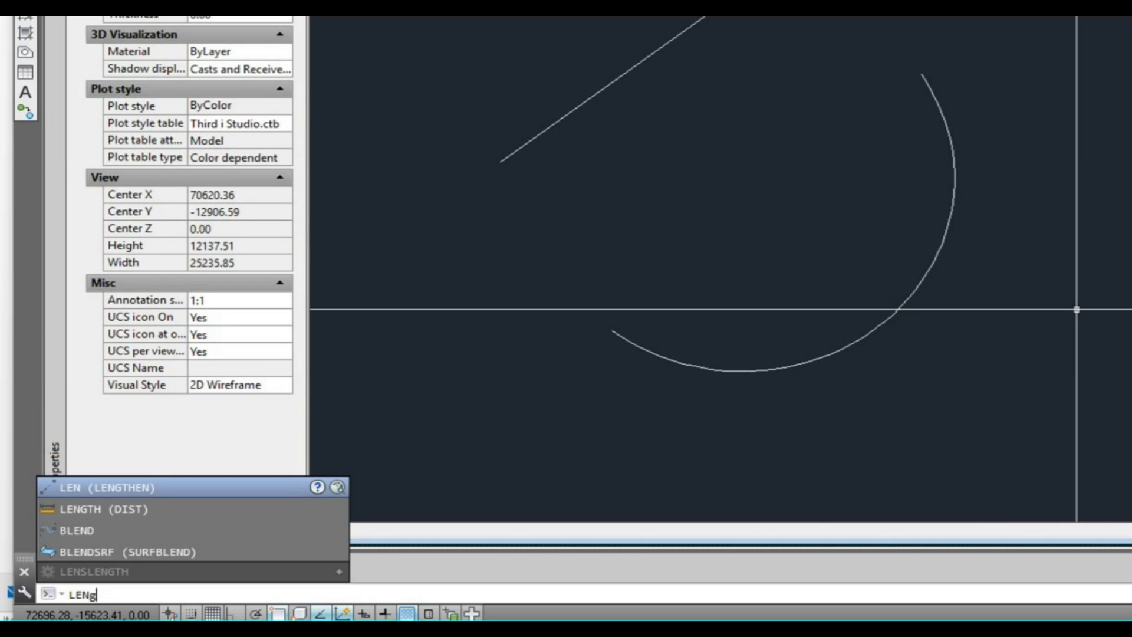
text(THE)
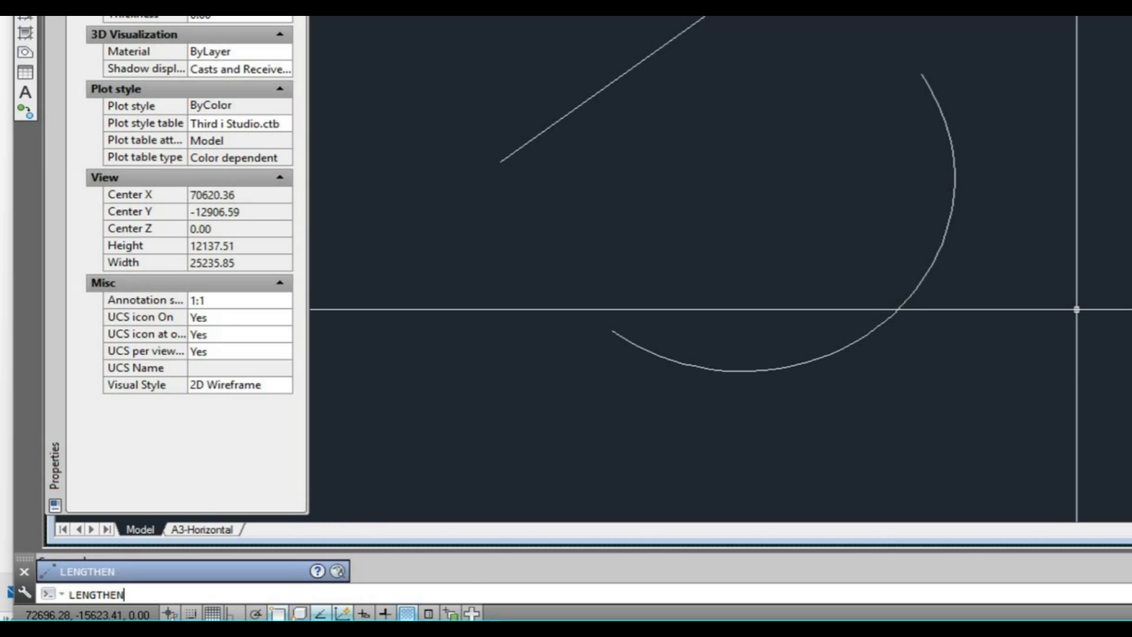
text(N)
Use LENGTHEN Total 4790 on the arc's upper end and confirm its 4790.00 length.
key(Return)
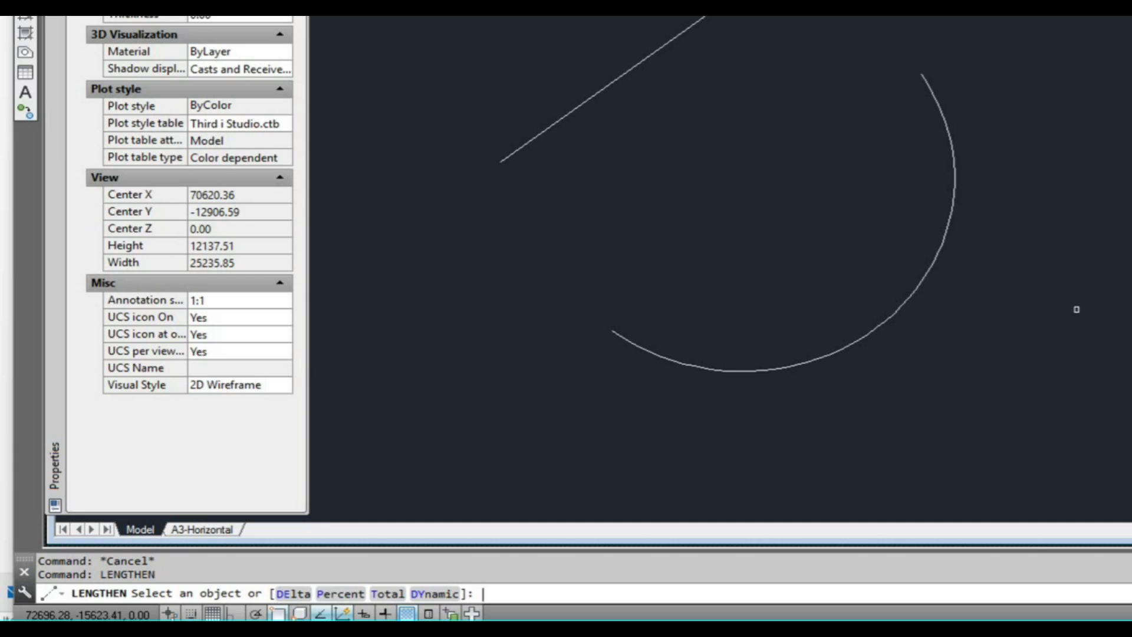
text(t)
key(Return)
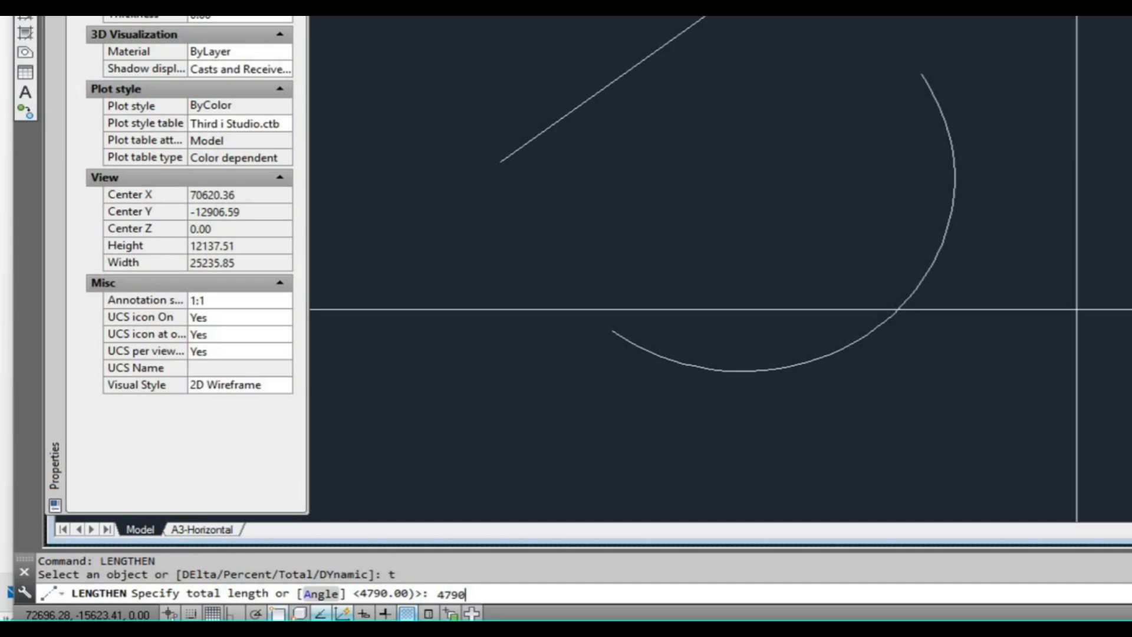
key(Return)
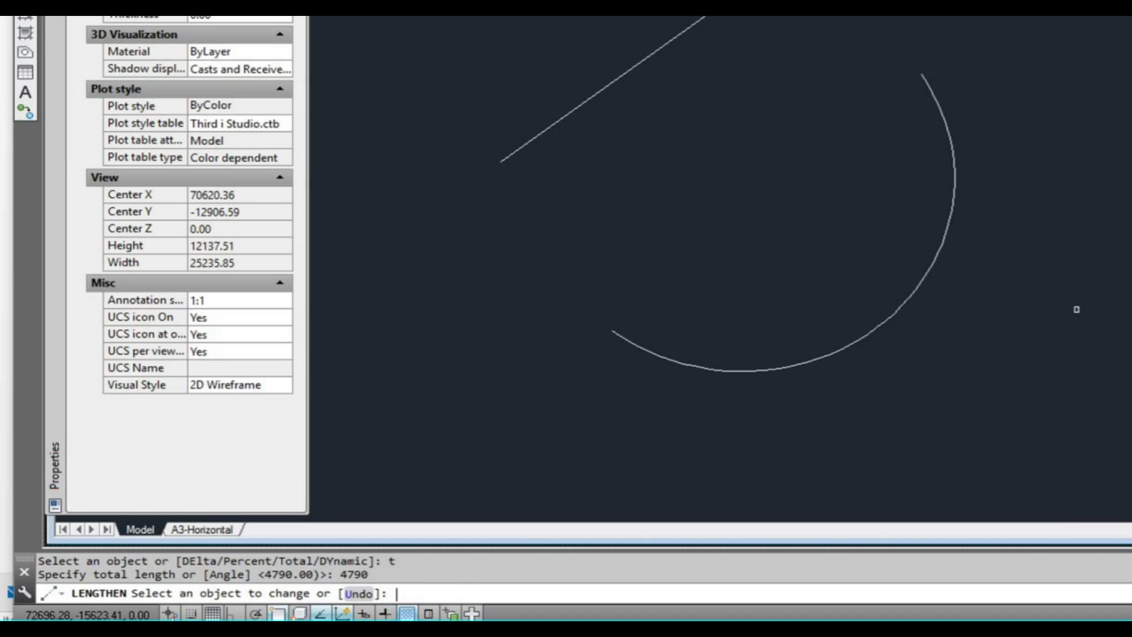
click(937, 251)
key(Escape)
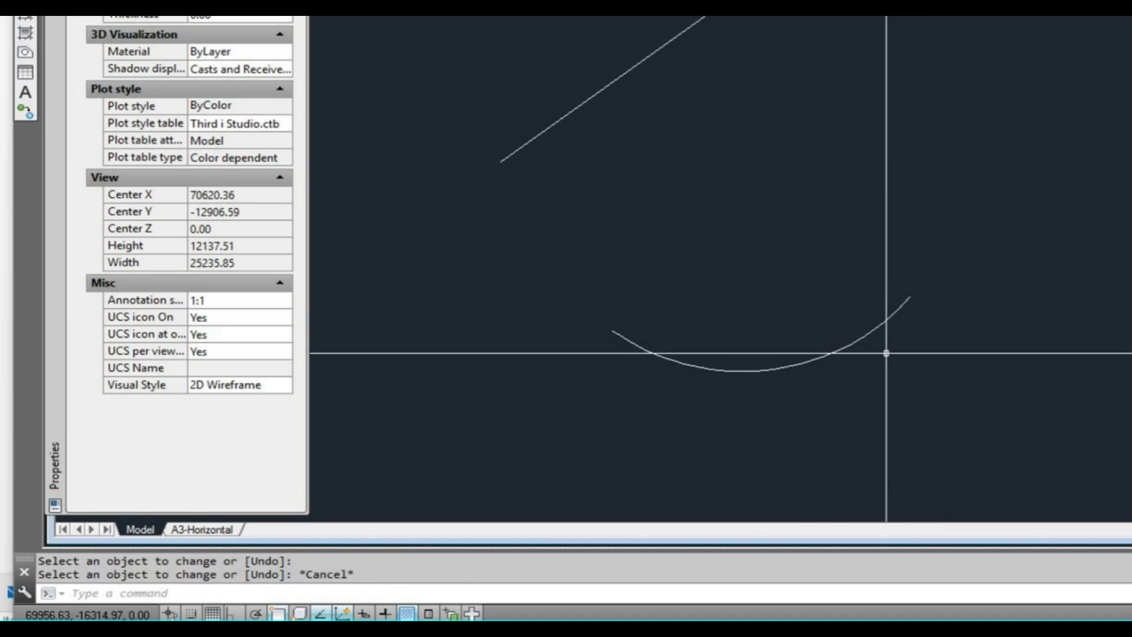
scroll(841, 377, up, 3)
click(763, 314)
scroll(762, 318, down, 3)
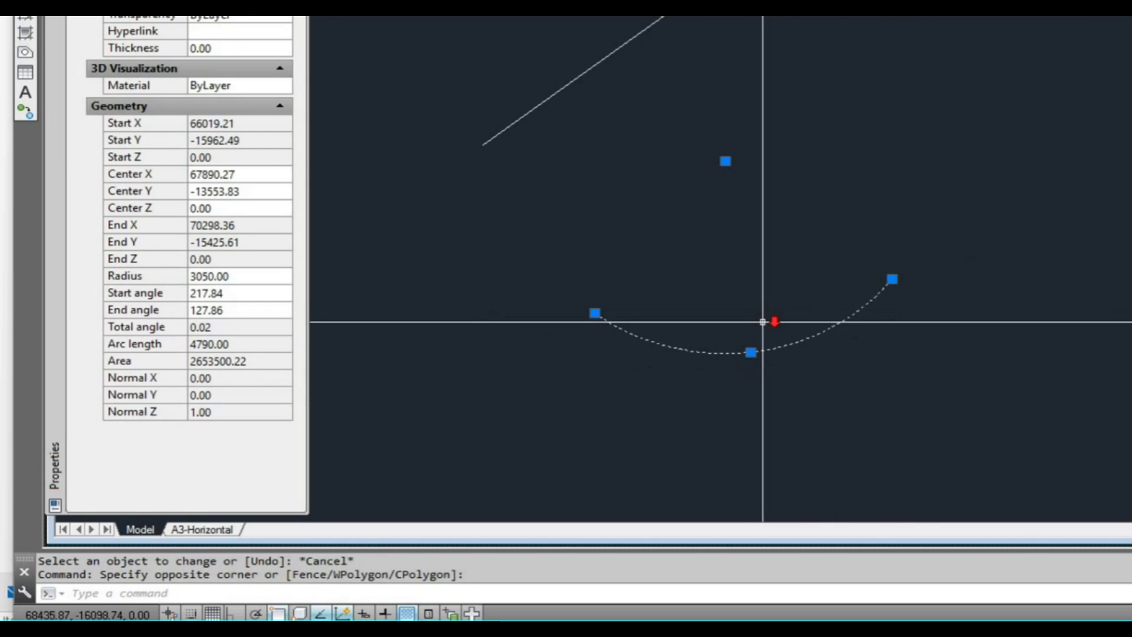
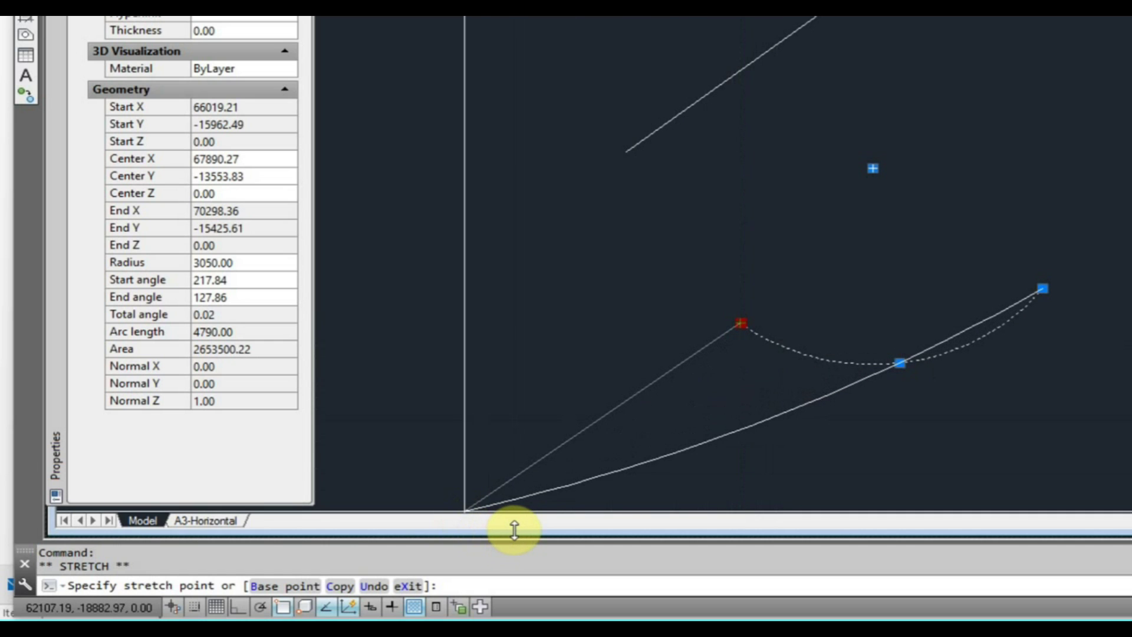
Switch the grip edit on the 3050-radius arc from stretch to move.
key(space)
Grip-move the arc roughly into place beside the bearing line.
click(625, 159)
middle_drag(637, 177, 579, 286)
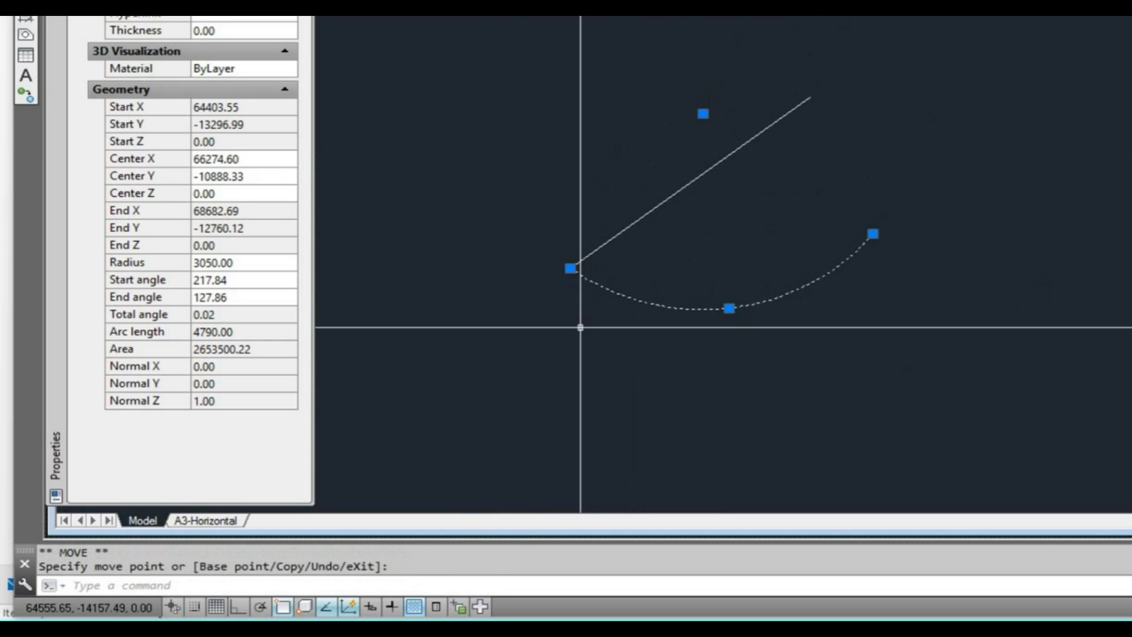
middle_drag(644, 326, 610, 240)
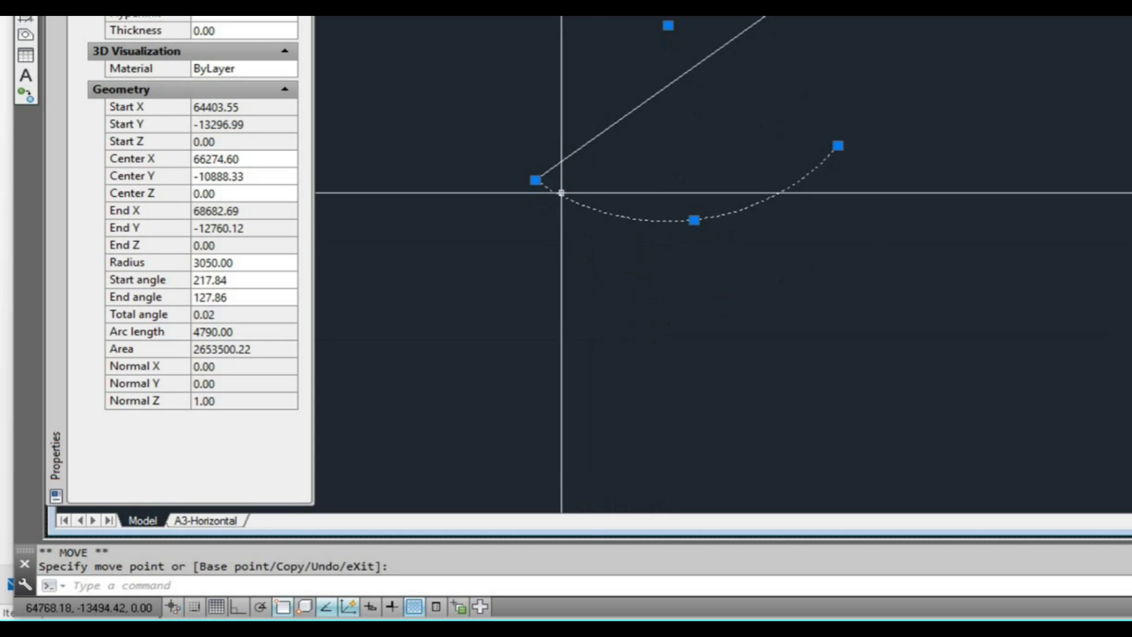
click(536, 180)
key(space)
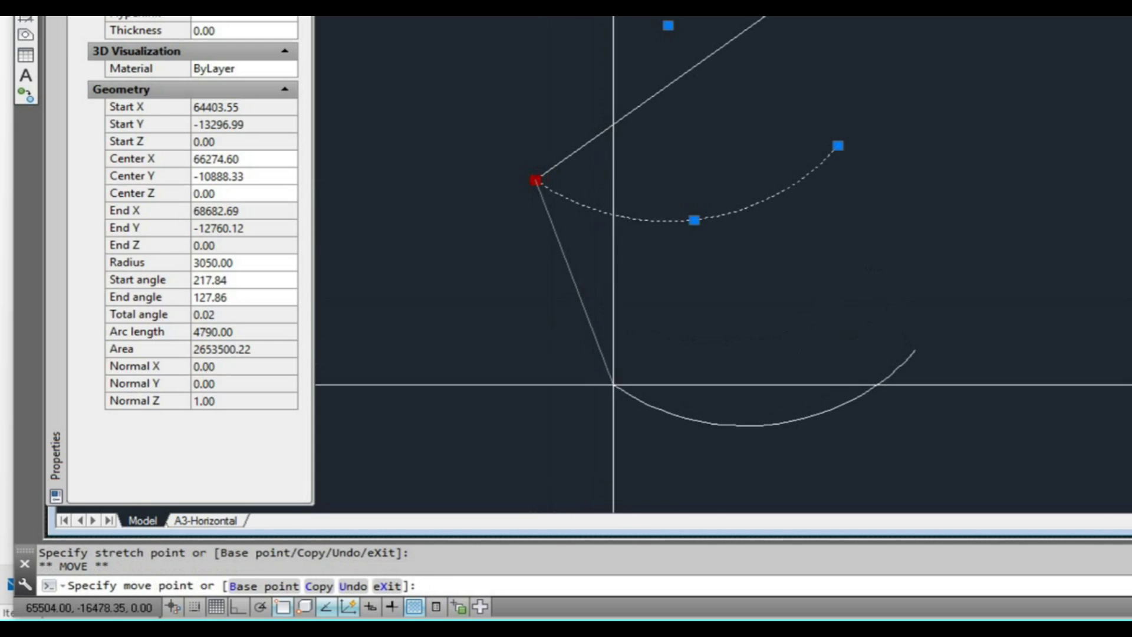
click(613, 385)
key(Escape)
middle_drag(716, 427, 749, 289)
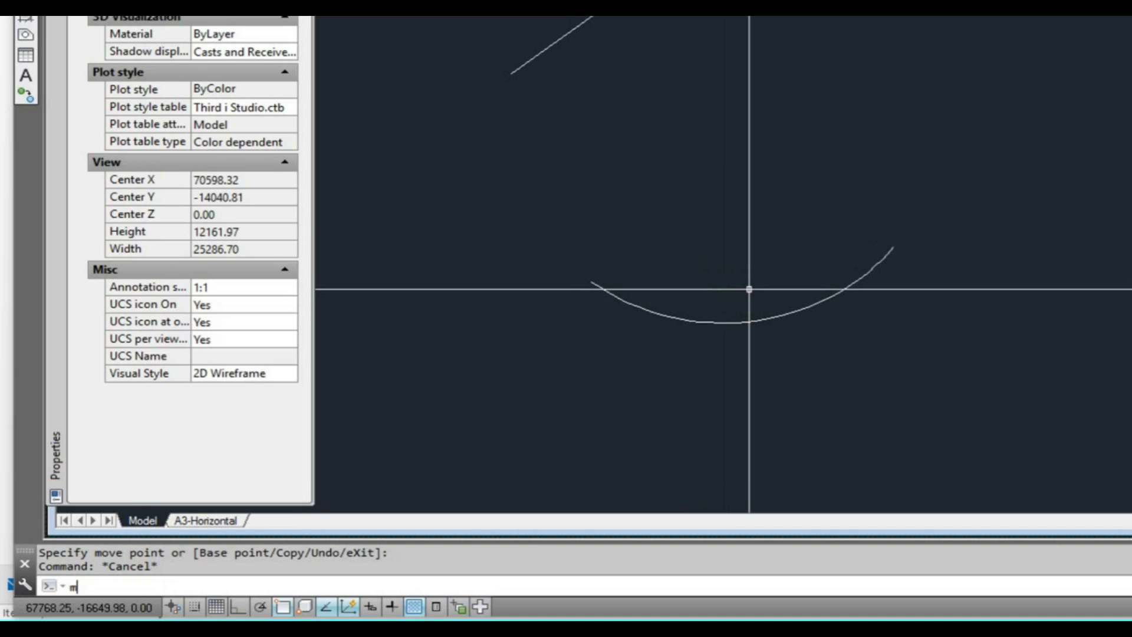
MOVE the arc from its endpoint so it lands on the bearing line's endpoint.
key(Return)
click(683, 314)
key(Return)
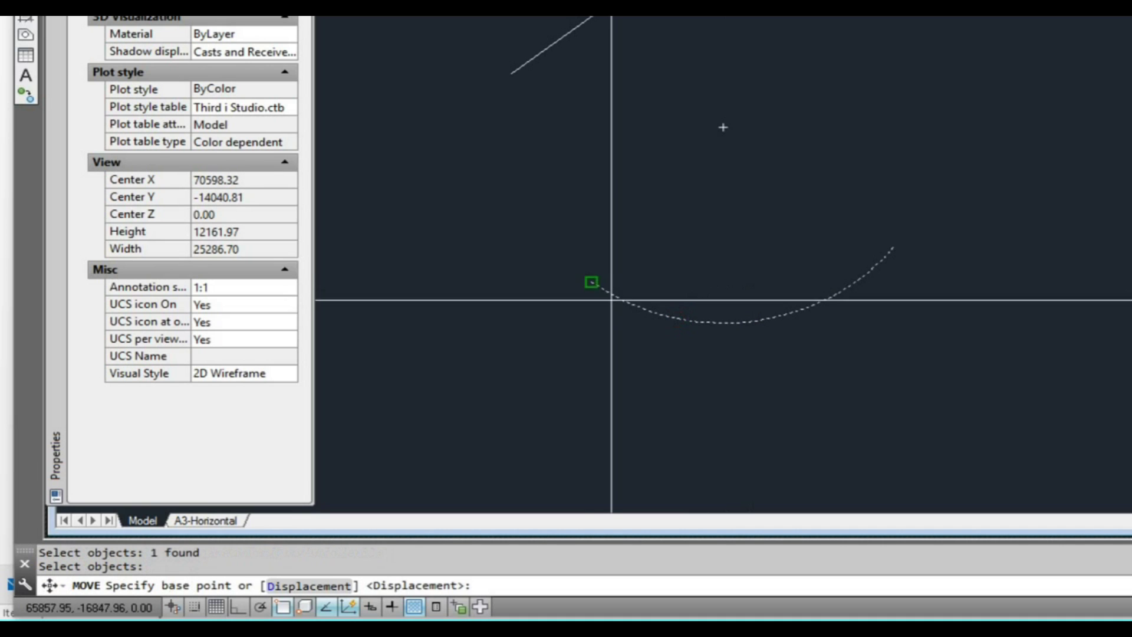
click(592, 283)
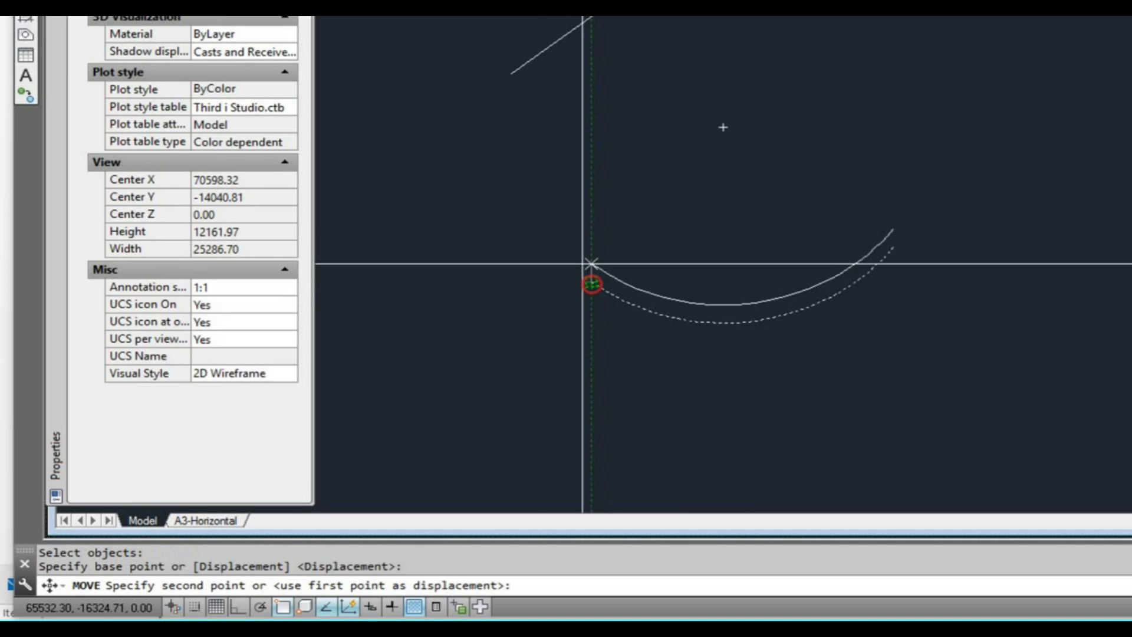
click(510, 74)
scroll(511, 75, up, 5)
middle_drag(572, 93, 605, 379)
middle_drag(821, 405, 800, 379)
click(800, 379)
Rotate the arc about its start point by reference so its other end meets the line's far endpoint.
click(726, 302)
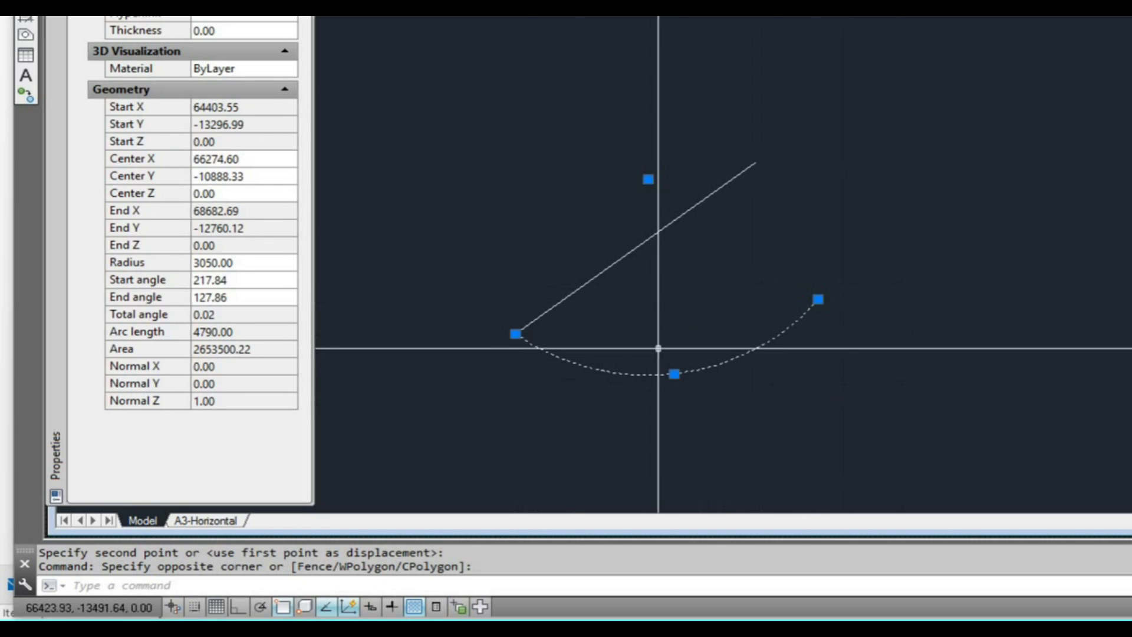
click(516, 333)
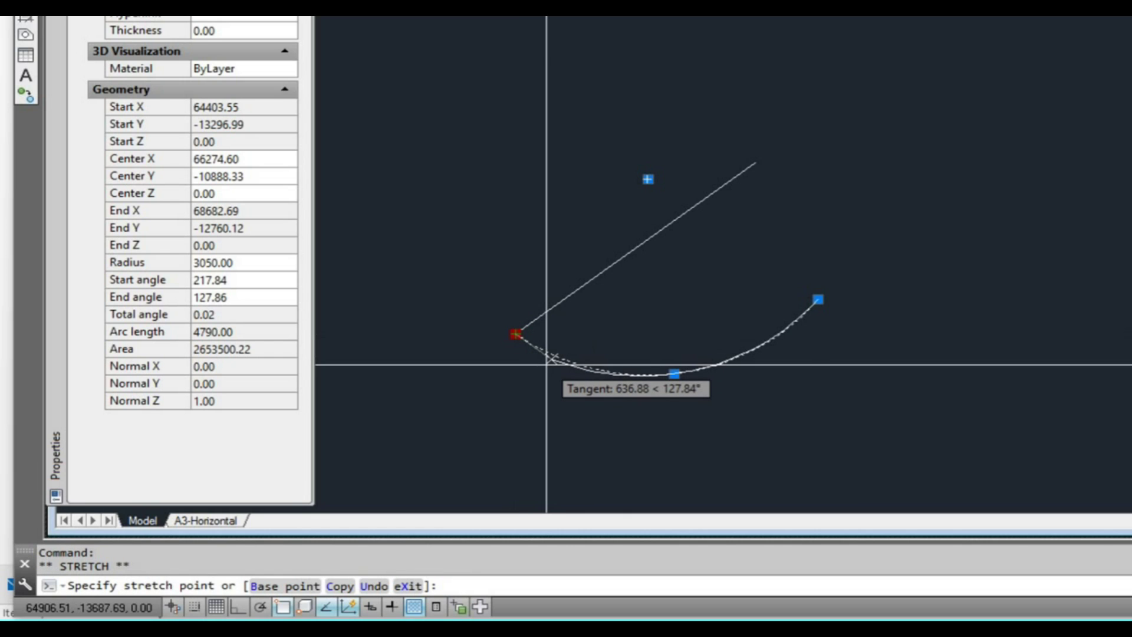
key(space)
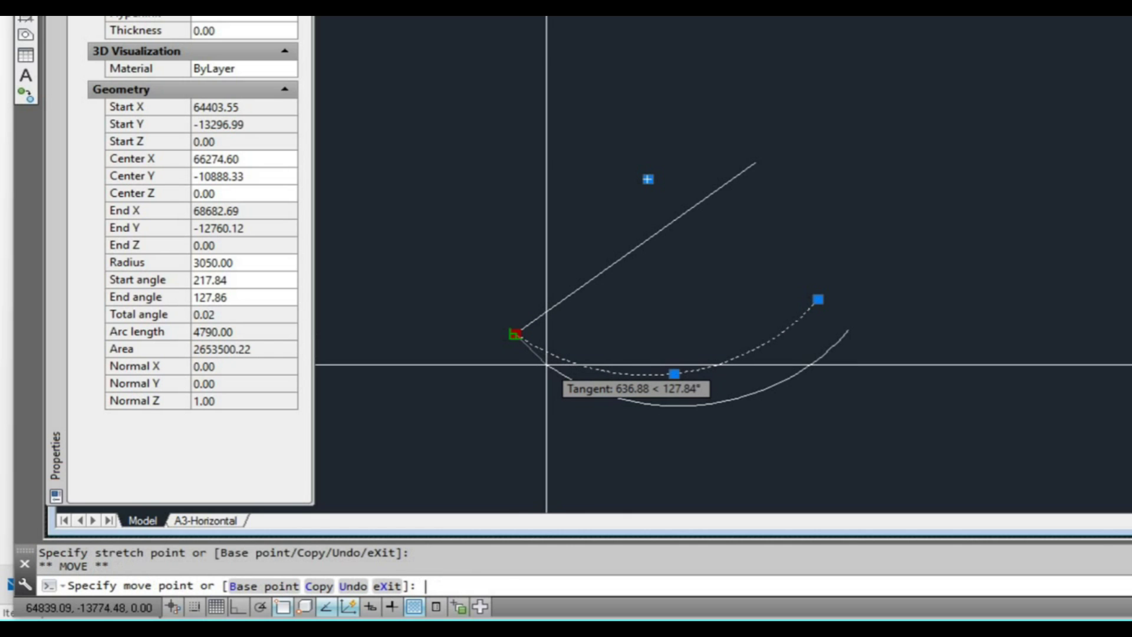
key(space)
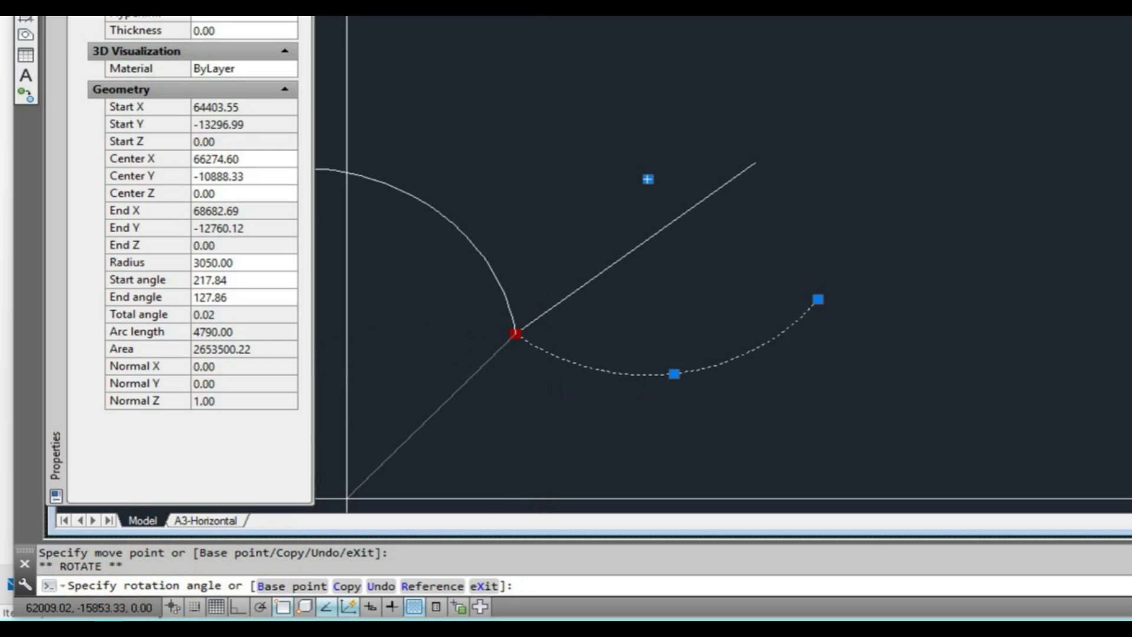
text(r)
key(Return)
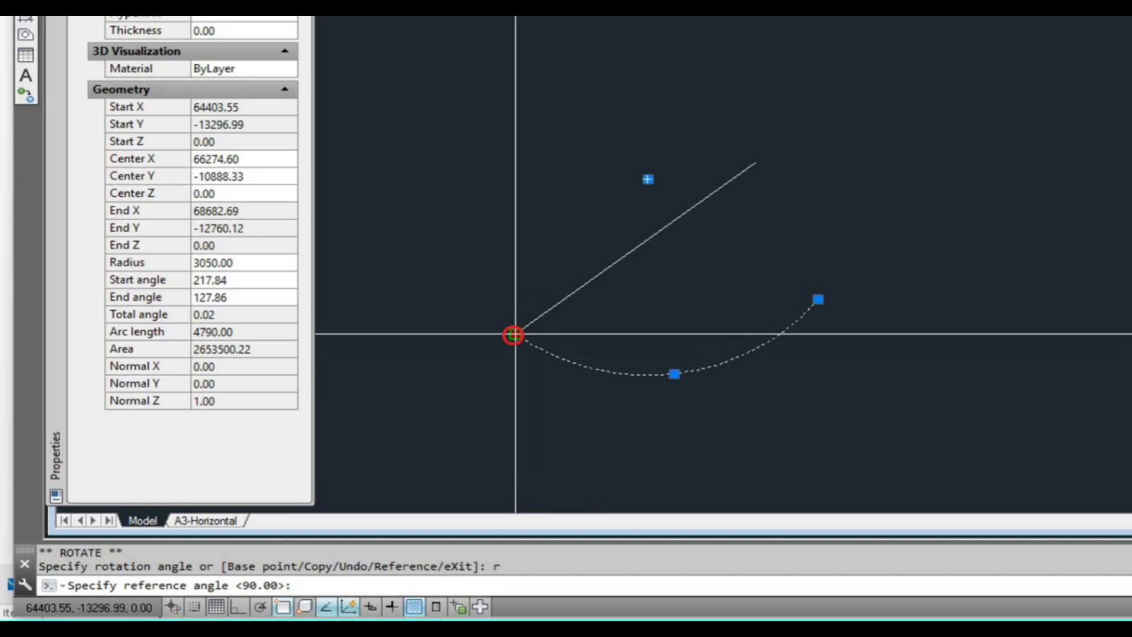
click(514, 334)
click(815, 301)
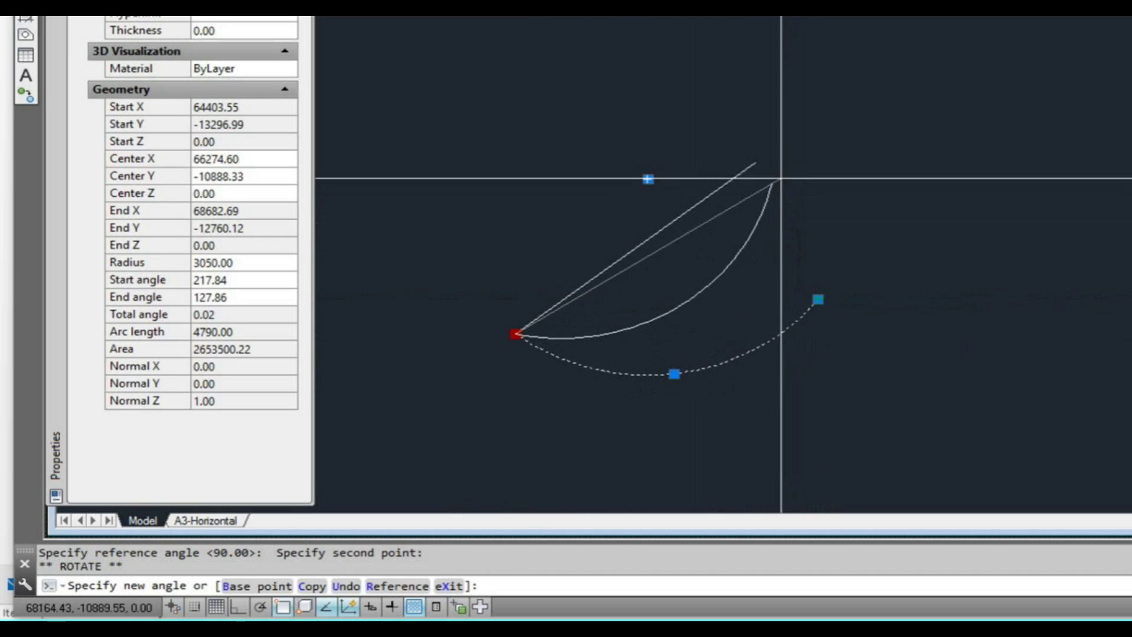
click(755, 162)
scroll(838, 362, down, 2)
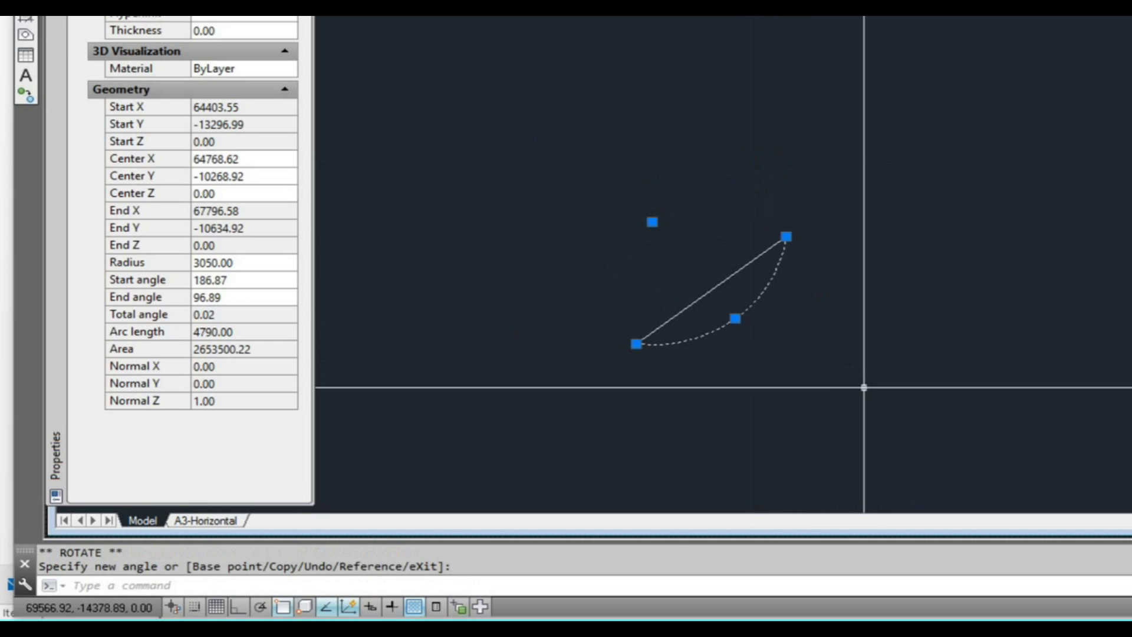
key(Escape)
Read distance 17.16 and bearing 276°53' from the scanned plan, then start a LINE.
key(alt+Tab)
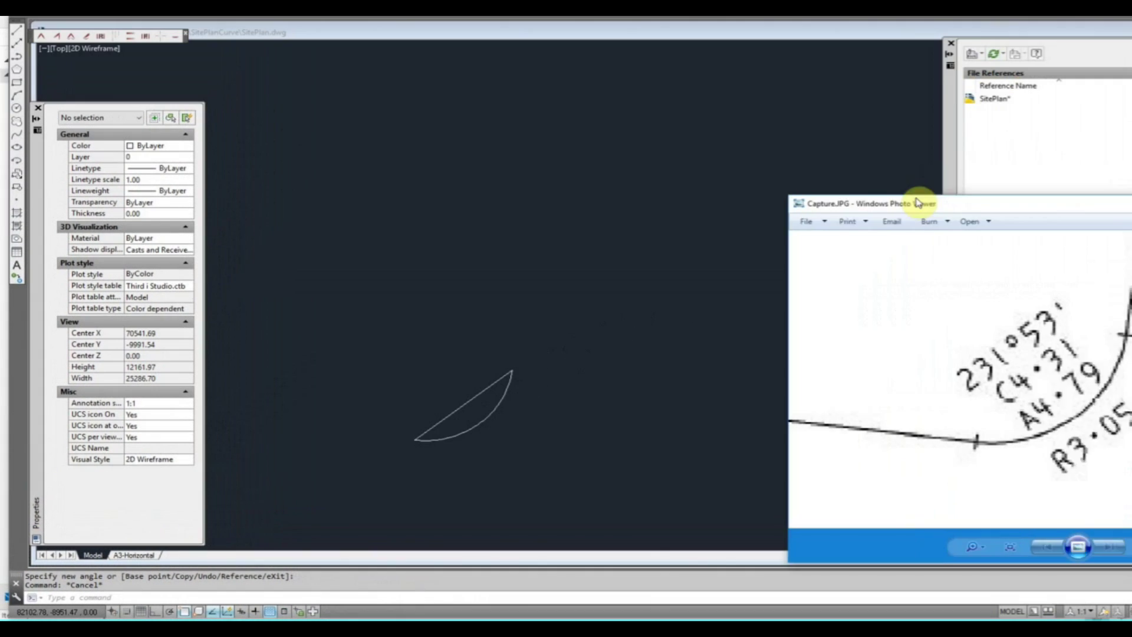
drag(646, 168, 638, 129)
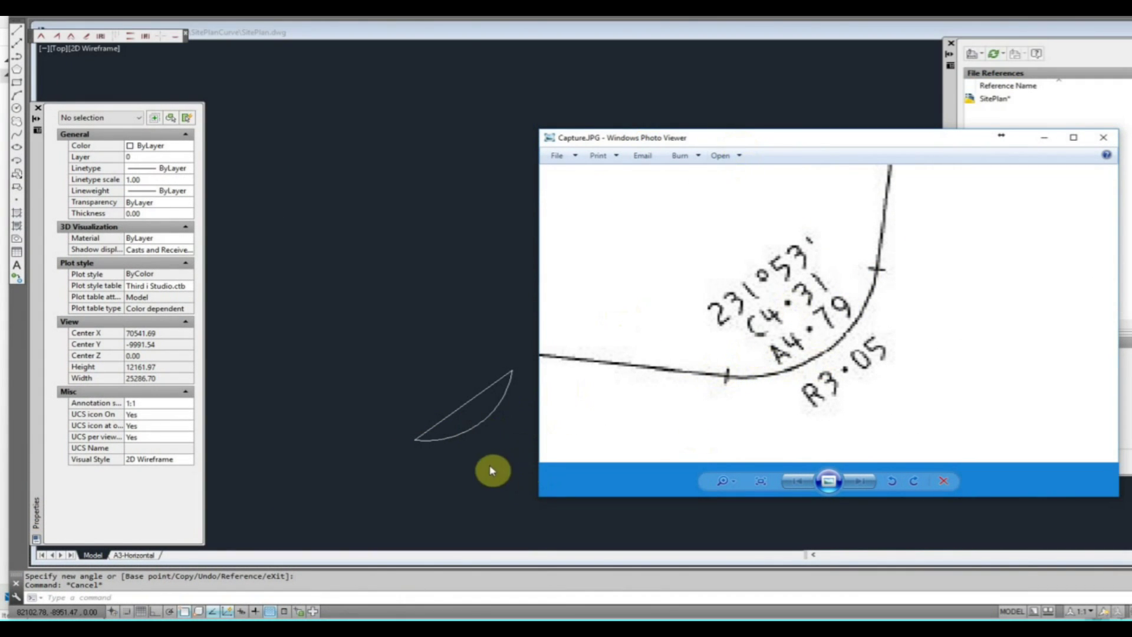
click(1103, 136)
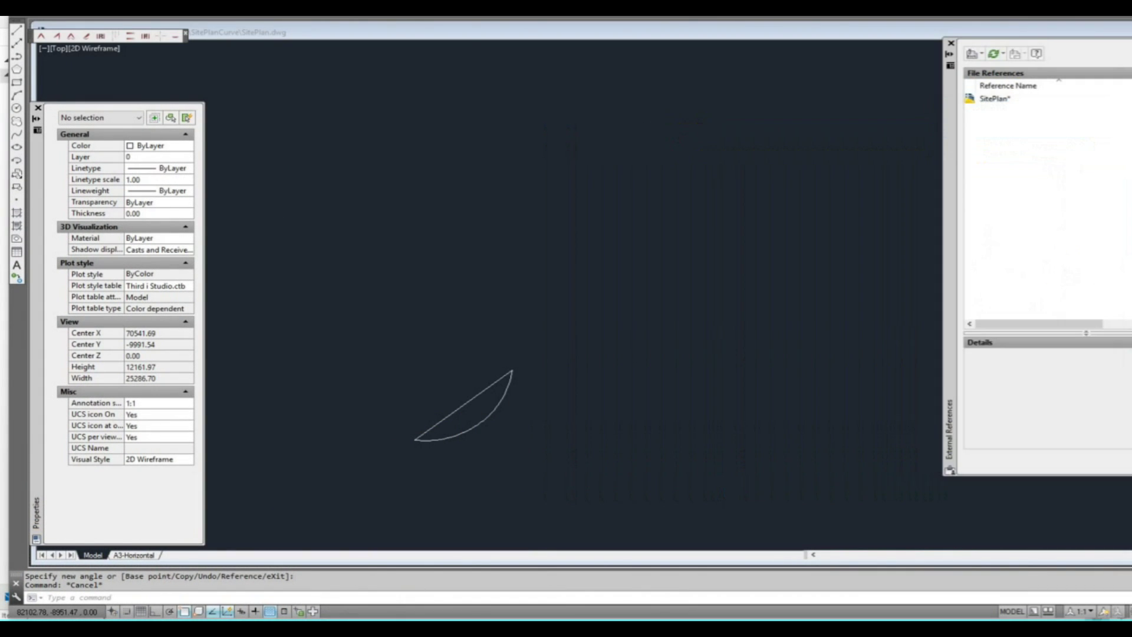
key(alt+Tab)
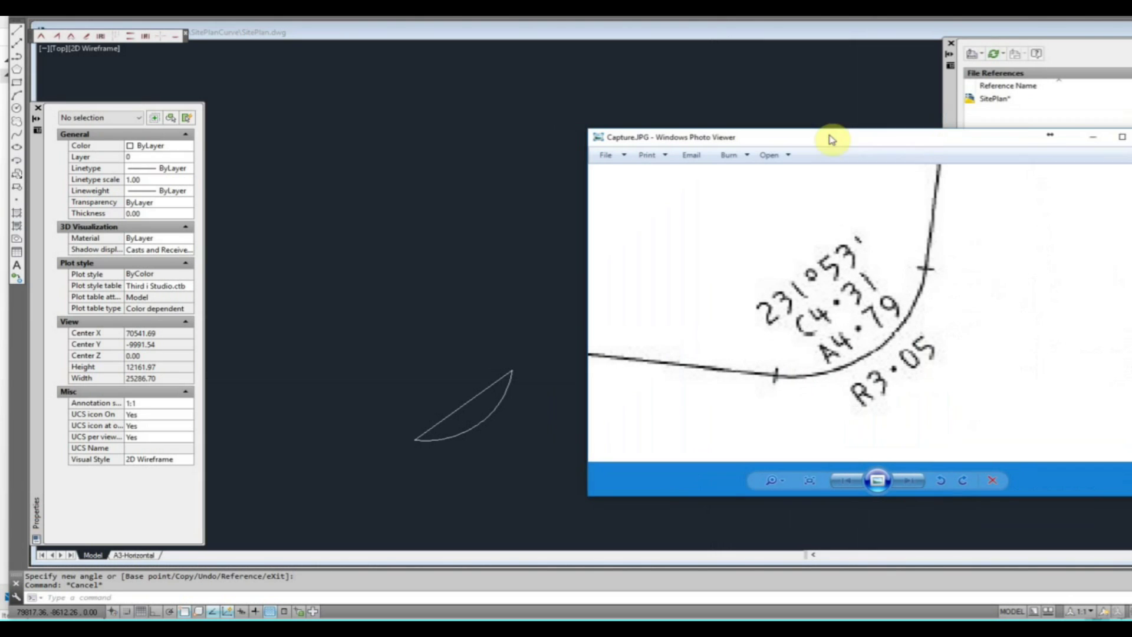
mouse_move(733, 310)
mouse_down()
mouse_move(914, 349)
mouse_move(941, 304)
mouse_up()
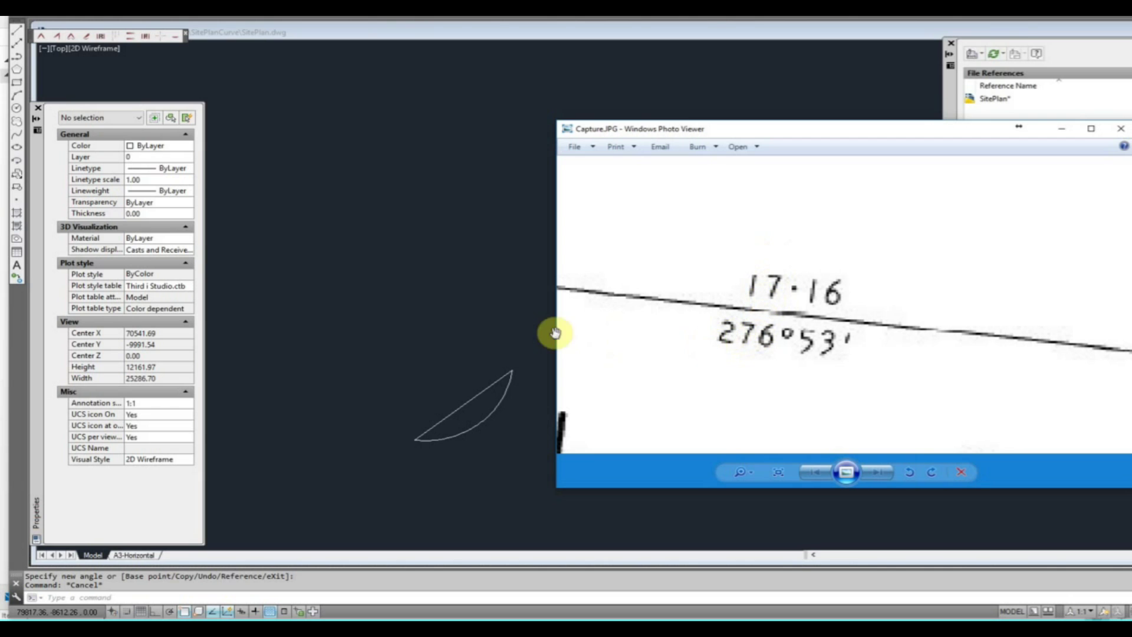
click(486, 303)
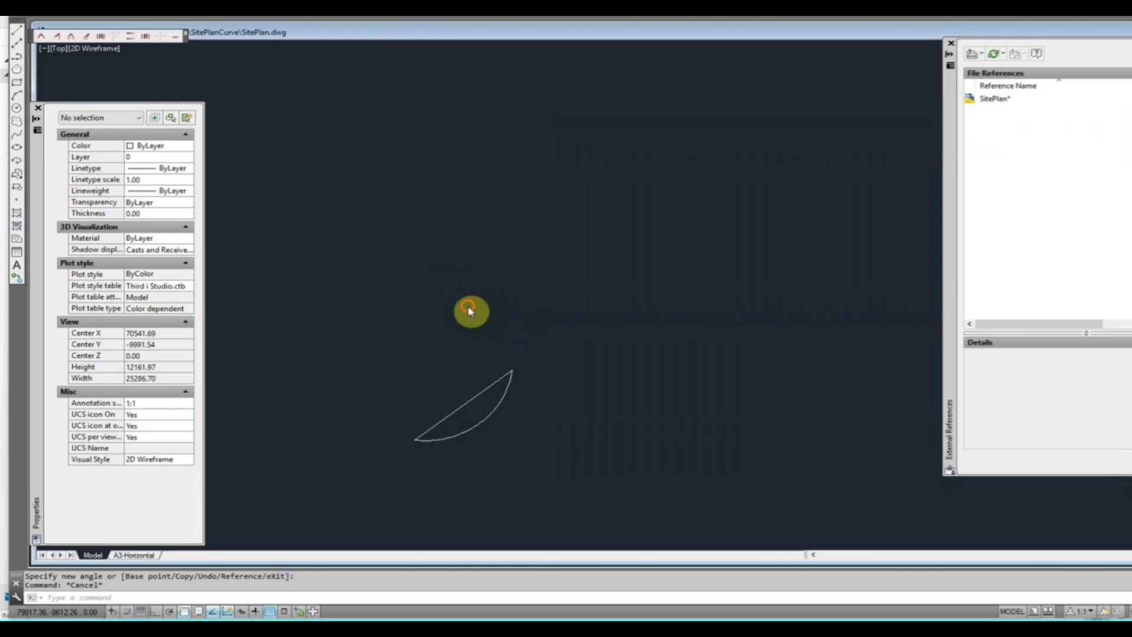
scroll(559, 309, down, 3)
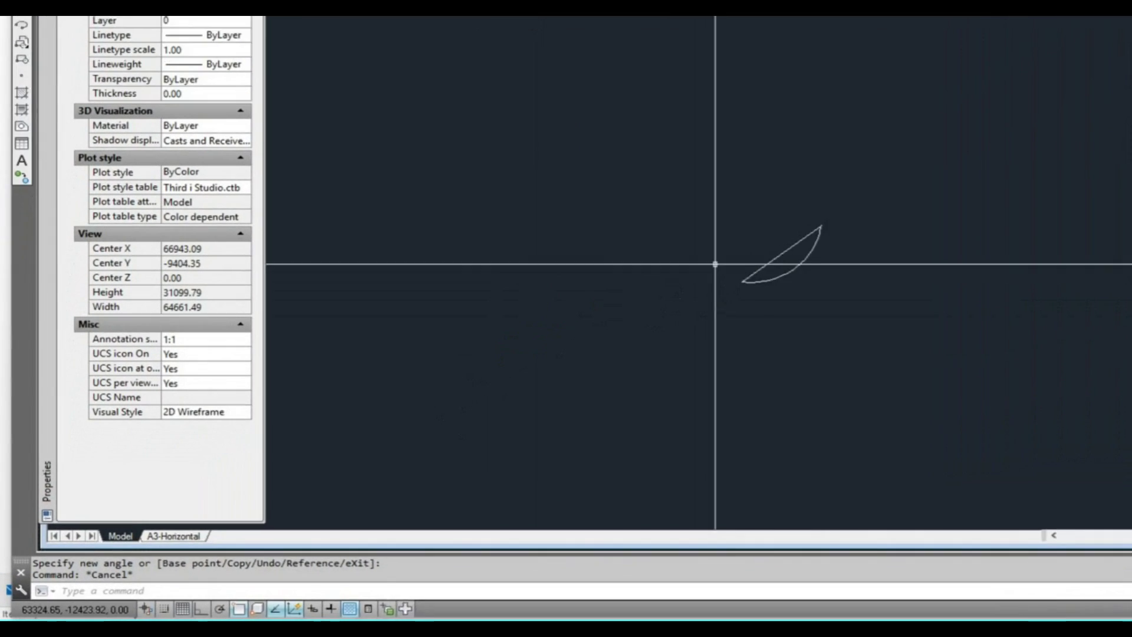
text(l)
key(Return)
click(516, 359)
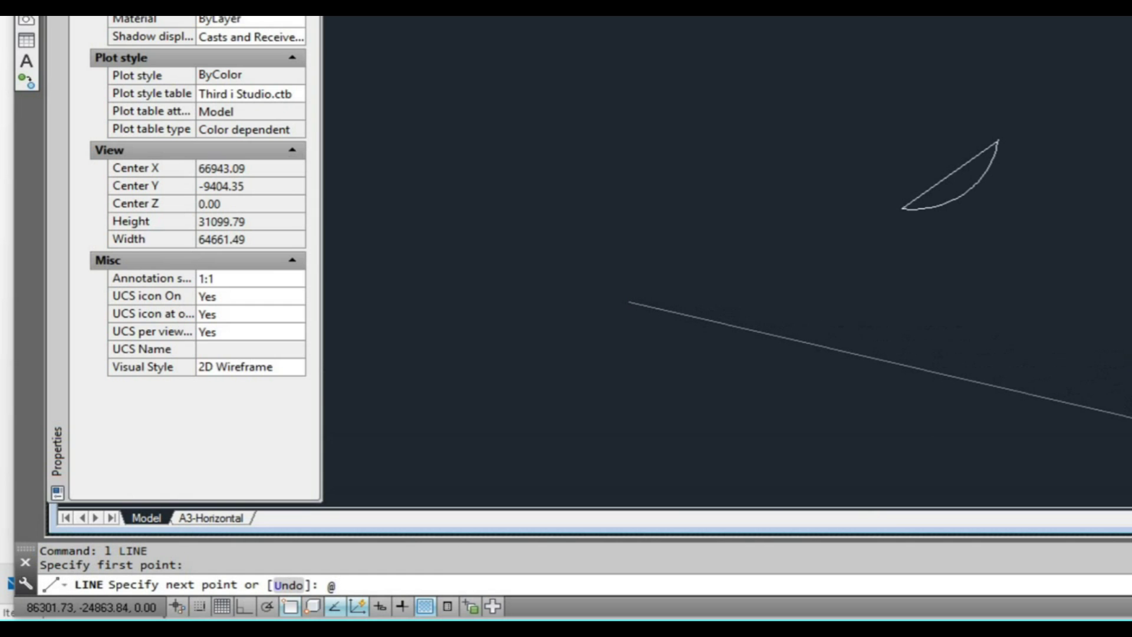
key(alt+Tab)
key(alt+Tab)
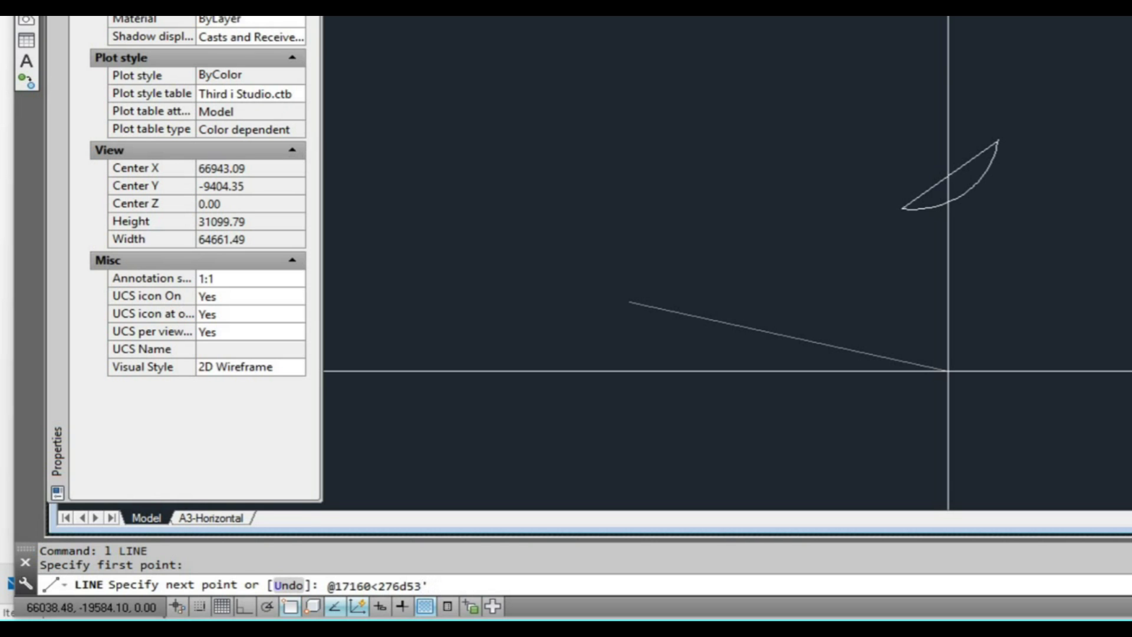
key(Return)
key(Return)
scroll(967, 235, down, 1)
Grip-move the 17160 line so its endpoint joins the arc's endpoint.
middle_drag(812, 374, 824, 376)
click(825, 377)
click(667, 246)
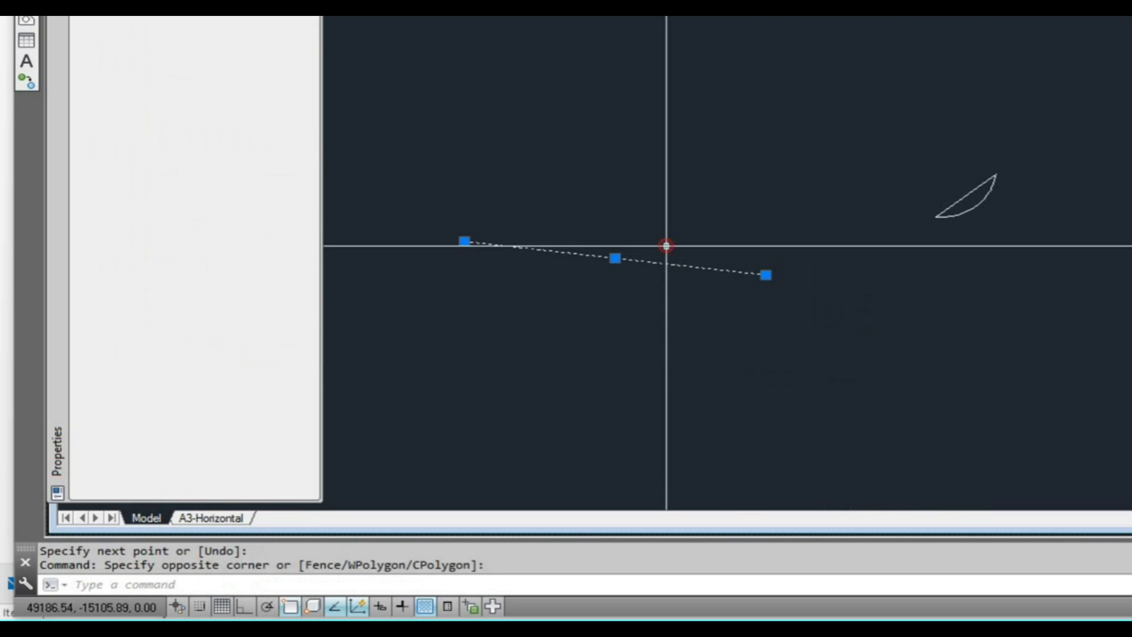
click(765, 275)
key(space)
scroll(888, 253, up, 2)
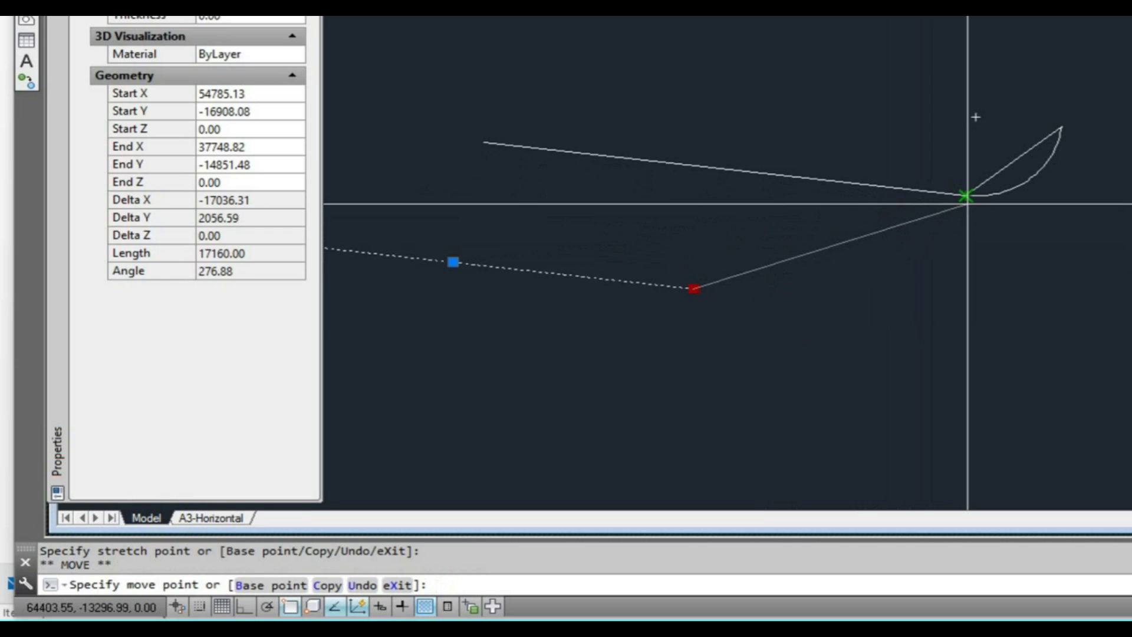
click(965, 195)
key(Escape)
mouse_move(993, 273)
middle_down()
mouse_move(1055, 322)
mouse_move(994, 349)
middle_up()
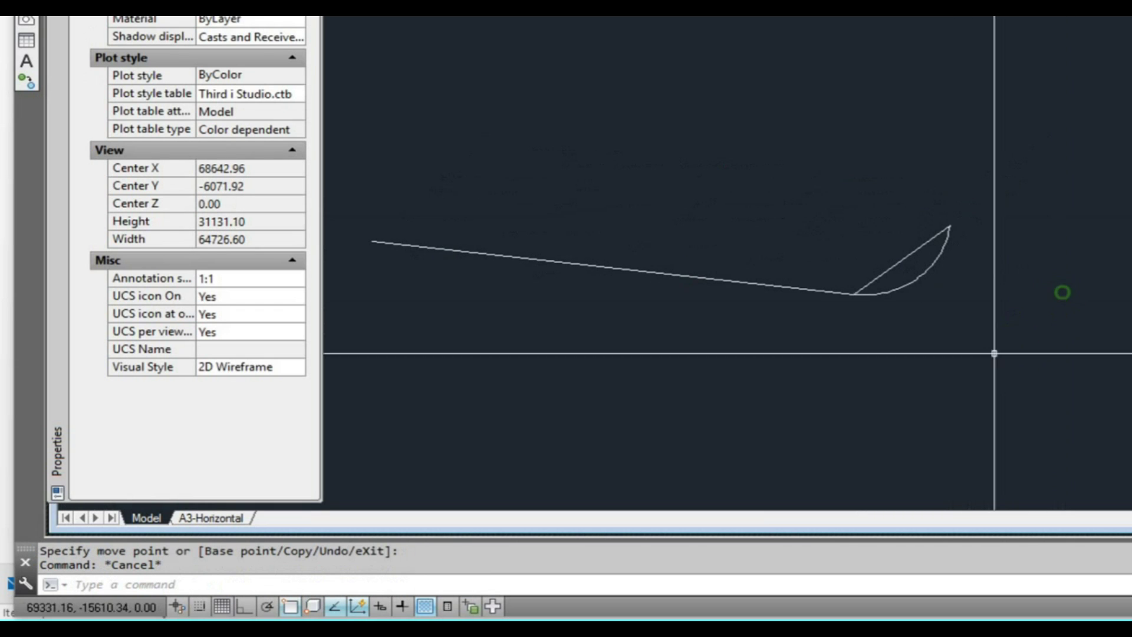
middle_drag(1045, 309, 1053, 307)
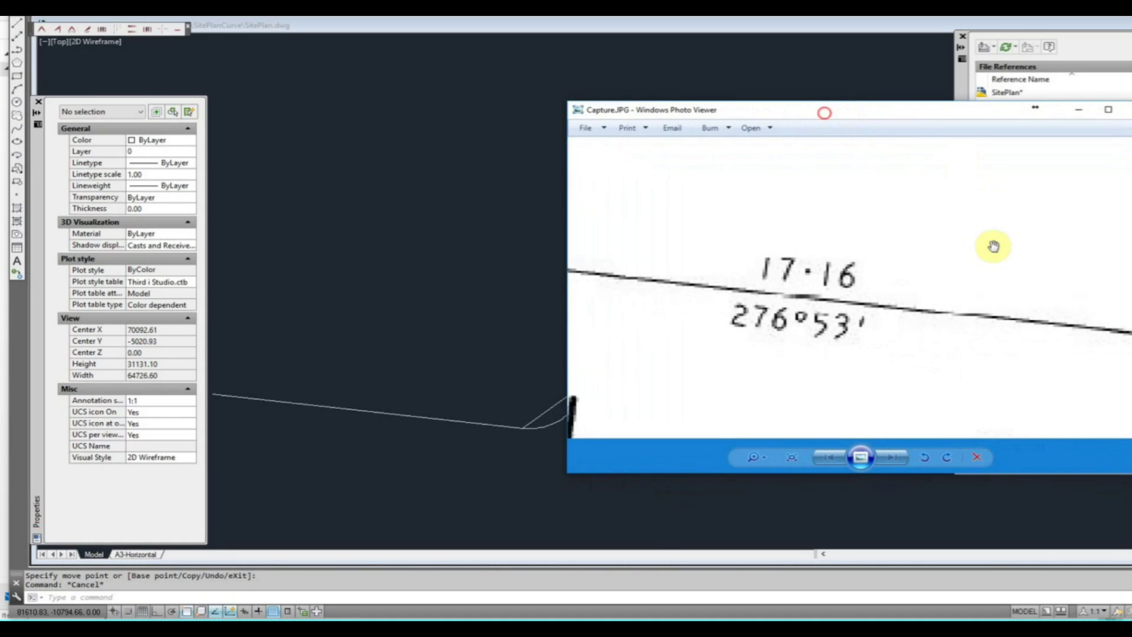
Pan and zoom the plan to read ARDEN AVENUE's 21.46 distance and 186°53' bearing.
drag(993, 246, 973, 283)
drag(873, 111, 968, 68)
drag(1049, 197, 1018, 242)
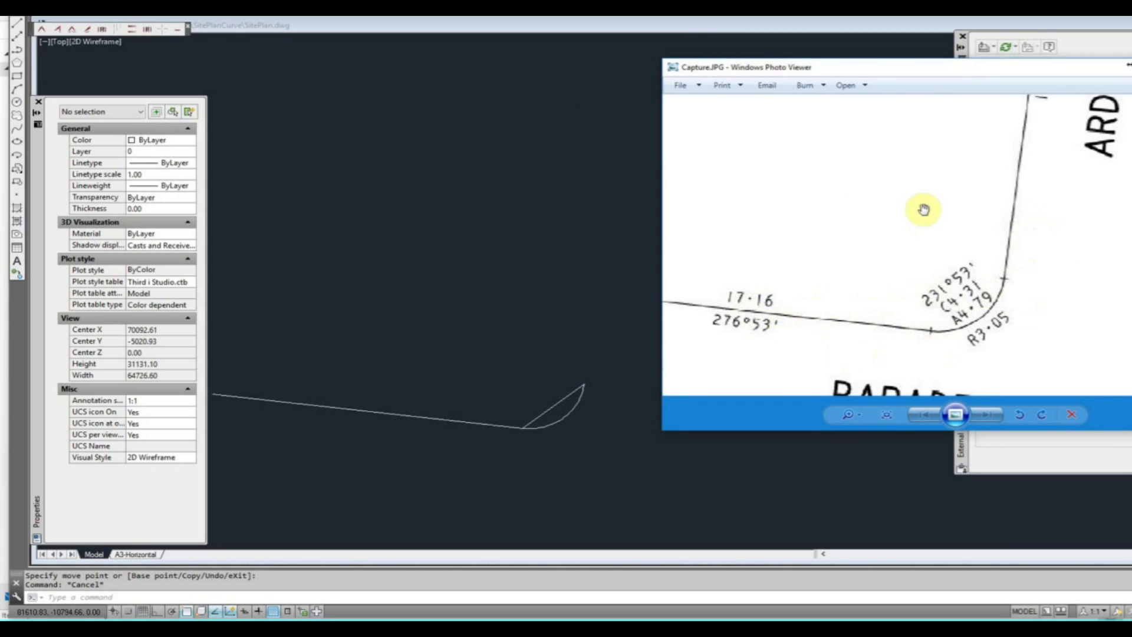
drag(1029, 177, 978, 266)
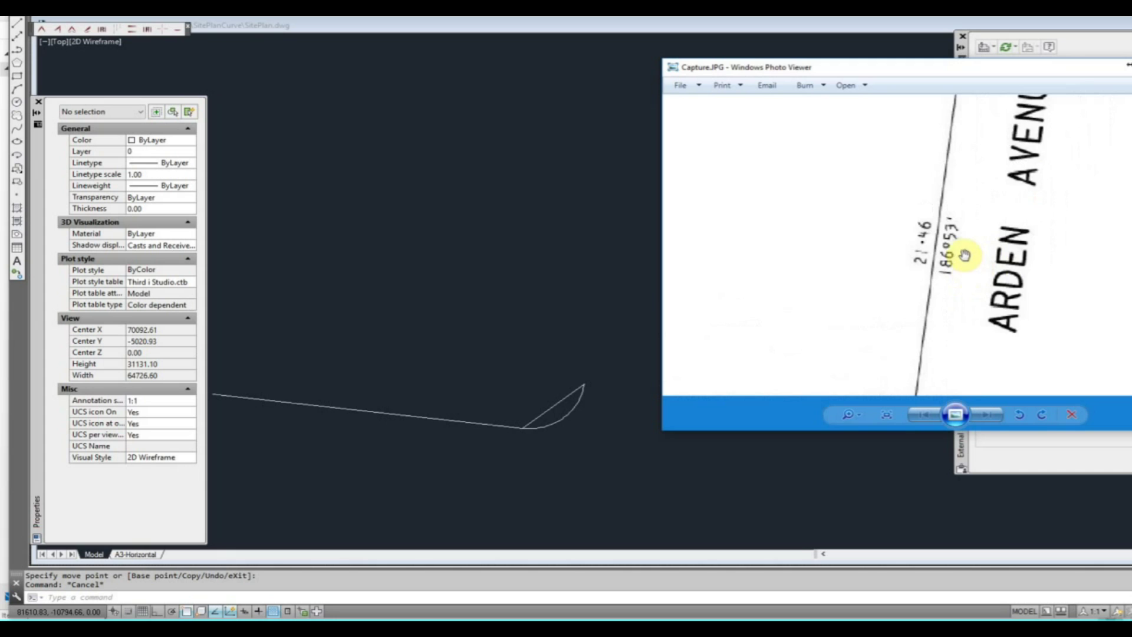
scroll(965, 255, up, 2)
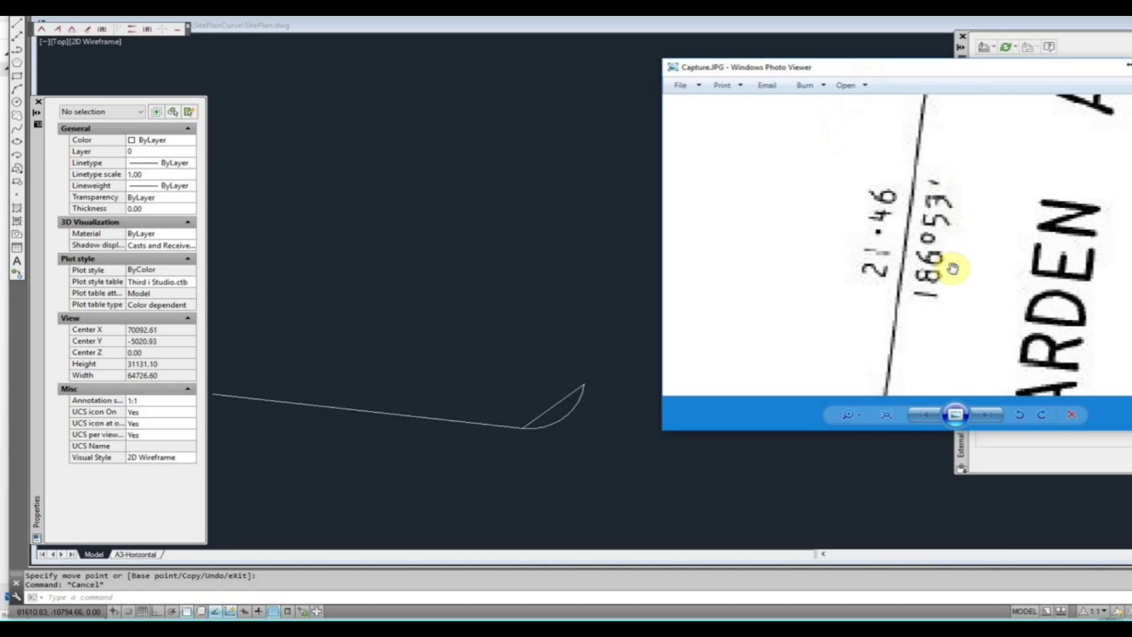
click(613, 402)
scroll(684, 339, down, 2)
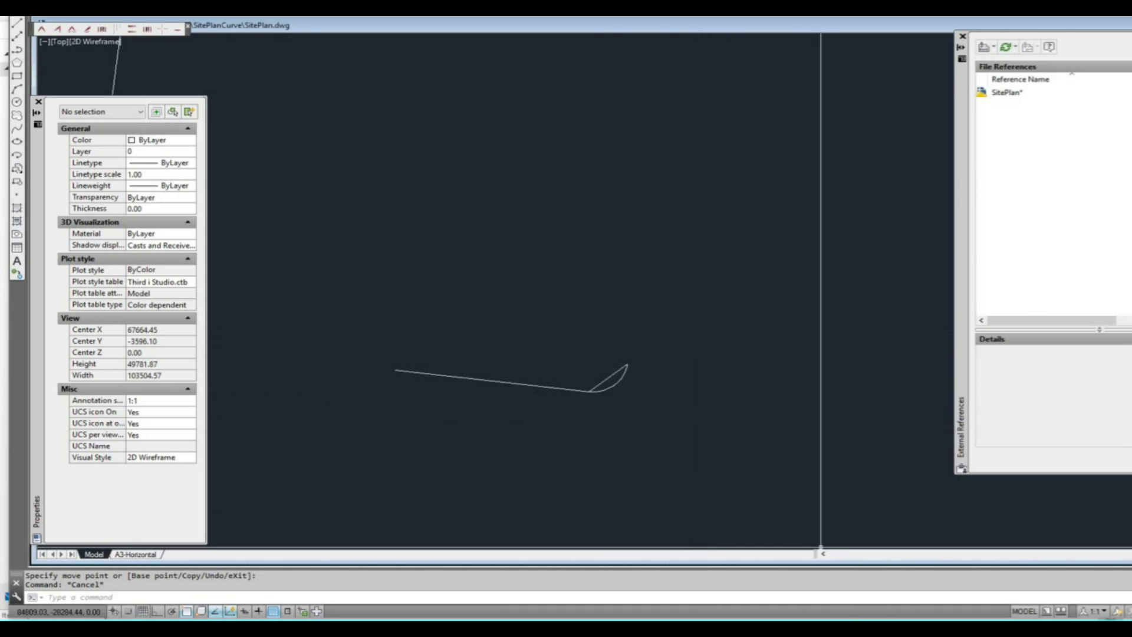
key(alt+Tab)
drag(824, 76, 1129, 76)
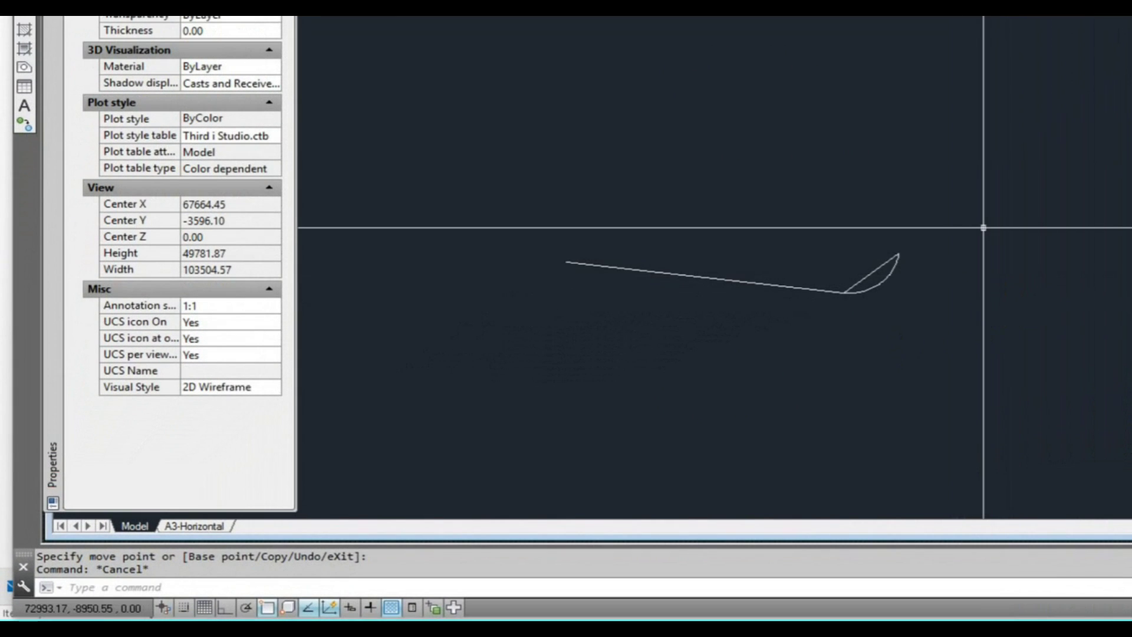
text(l)
key(Return)
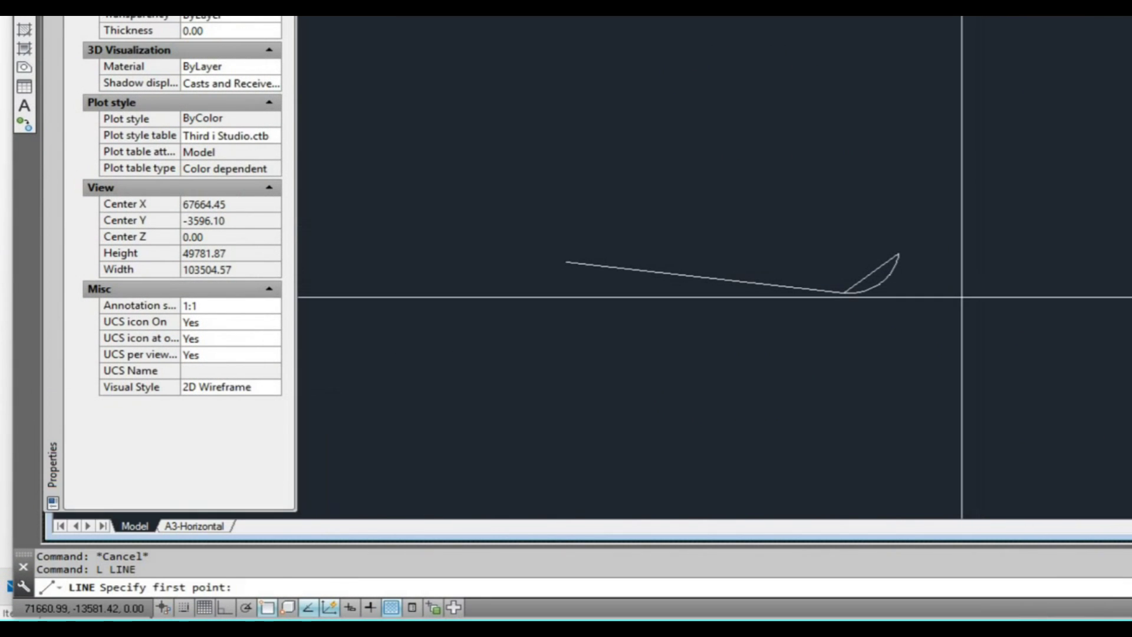
click(961, 297)
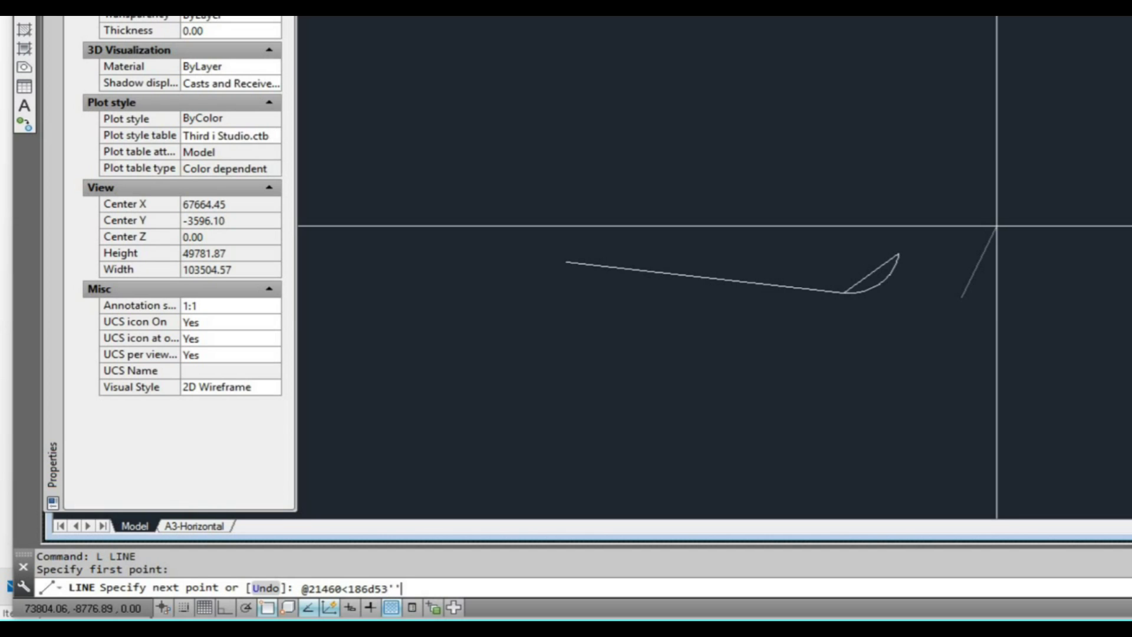
key(Return)
key(Return)
scroll(1003, 319, down, 2)
Grip-move the 21460 line so its lower end joins the arc's end.
click(1066, 385)
click(897, 359)
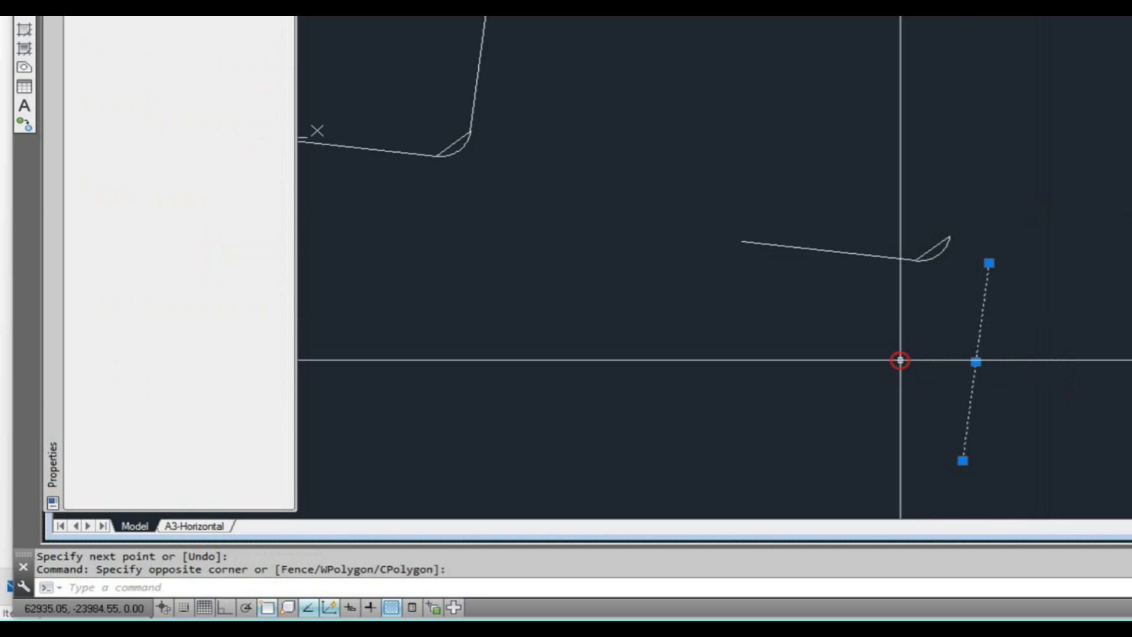
click(958, 457)
key(space)
scroll(943, 224, up, 3)
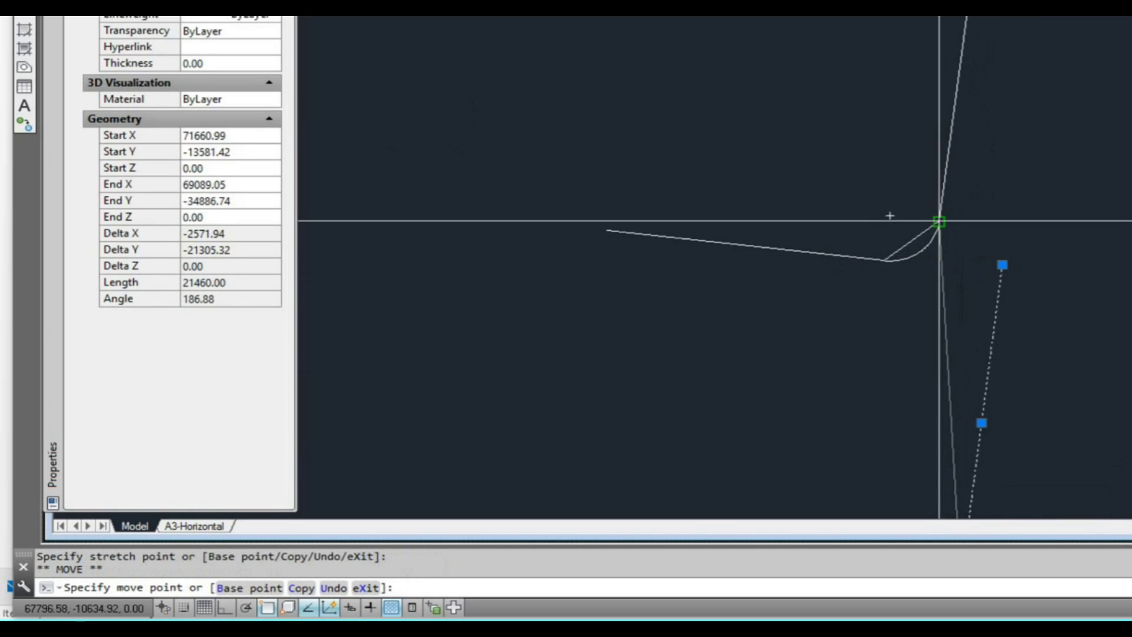
key(Escape)
scroll(993, 152, up, 2)
mouse_move(985, 147)
middle_down()
mouse_move(986, 227)
mouse_move(972, 262)
middle_up()
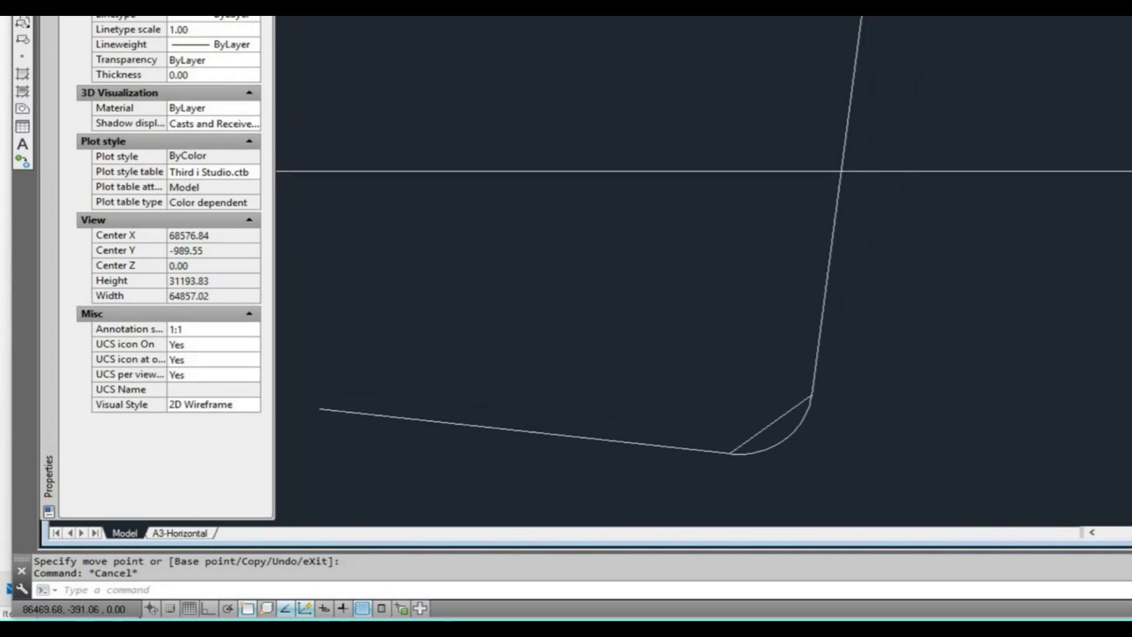
key(alt+Tab)
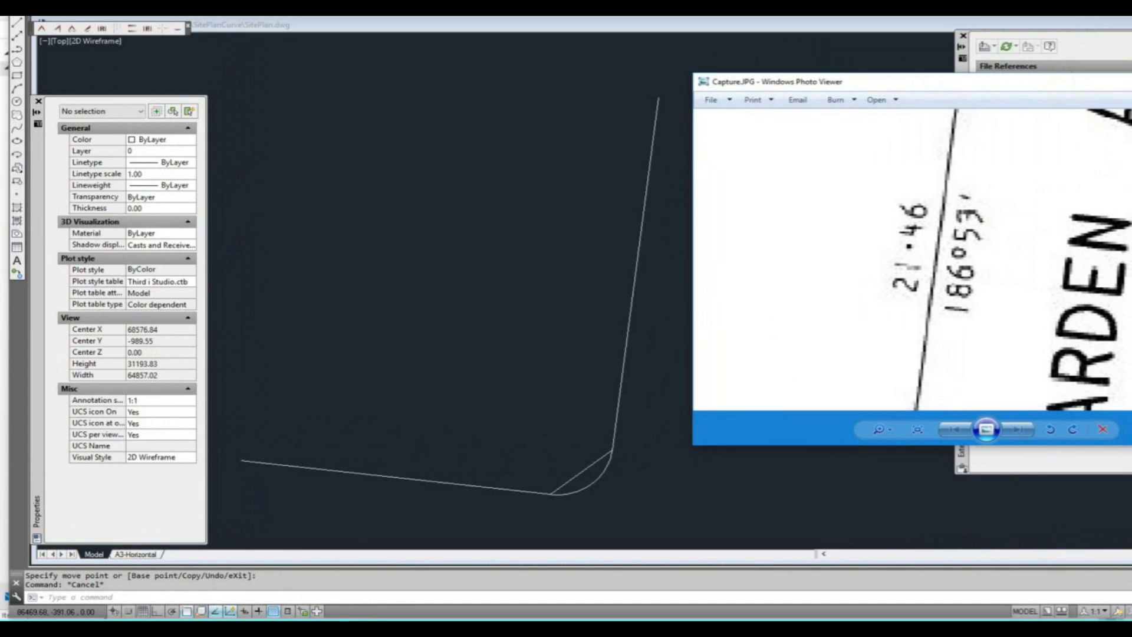
Zoom the plan to the lot B3 curve labels R13·11, A15·67, C14·75 and 152°37'.
drag(1002, 224, 1025, 271)
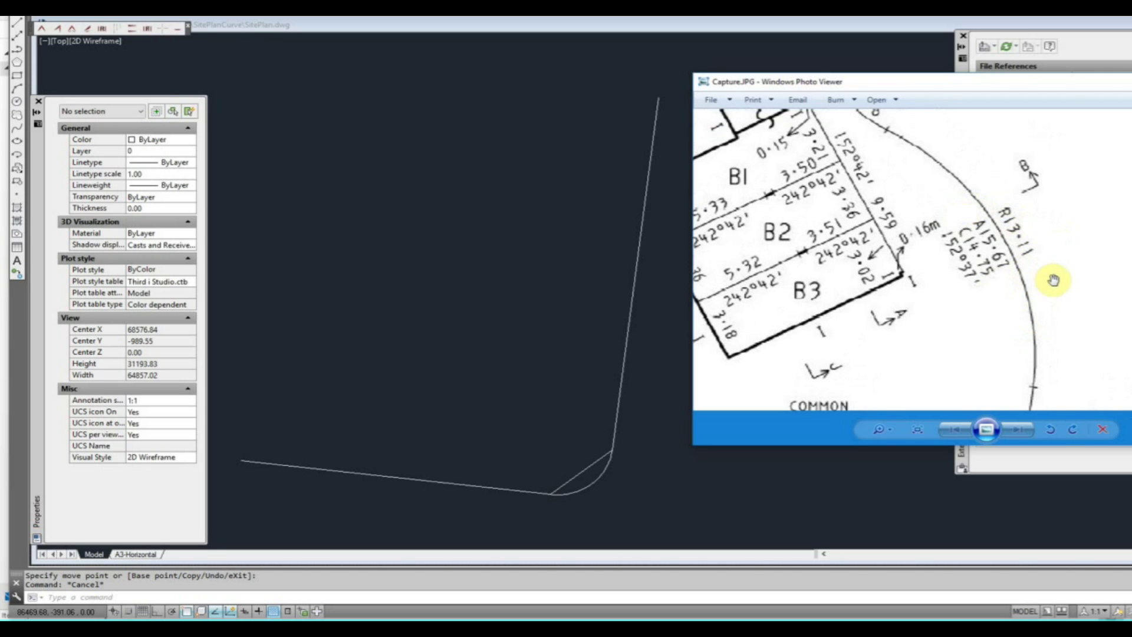
scroll(1051, 263, down, 1)
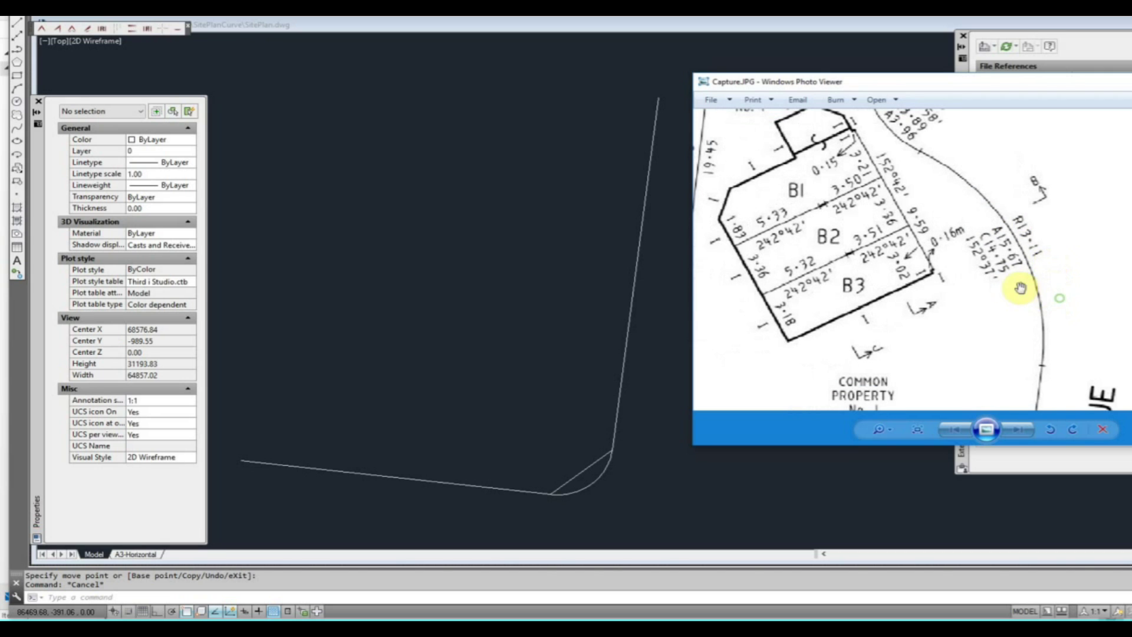
mouse_move(993, 249)
mouse_down()
mouse_move(999, 355)
mouse_move(981, 254)
mouse_up()
scroll(1043, 252, up, 4)
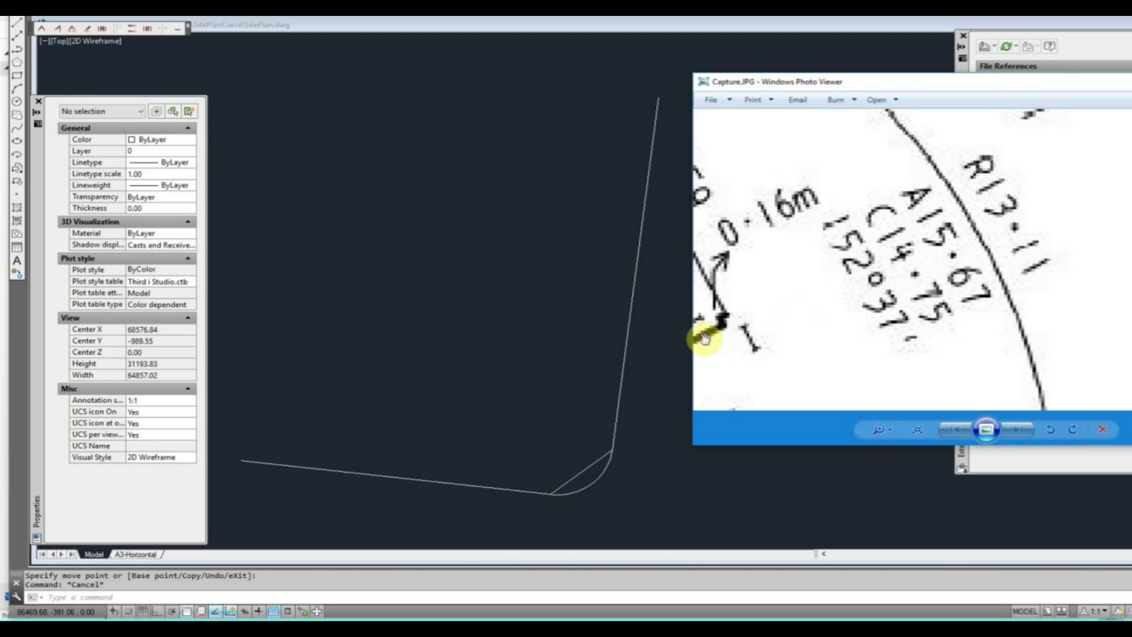
drag(891, 88, 1131, 83)
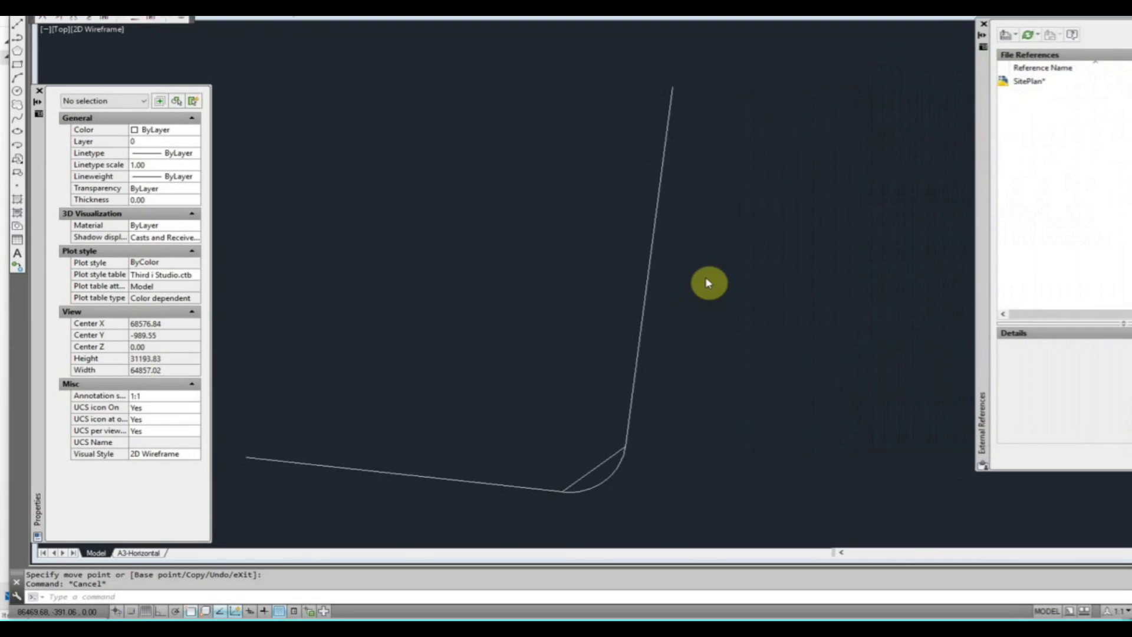
middle_drag(689, 191, 634, 373)
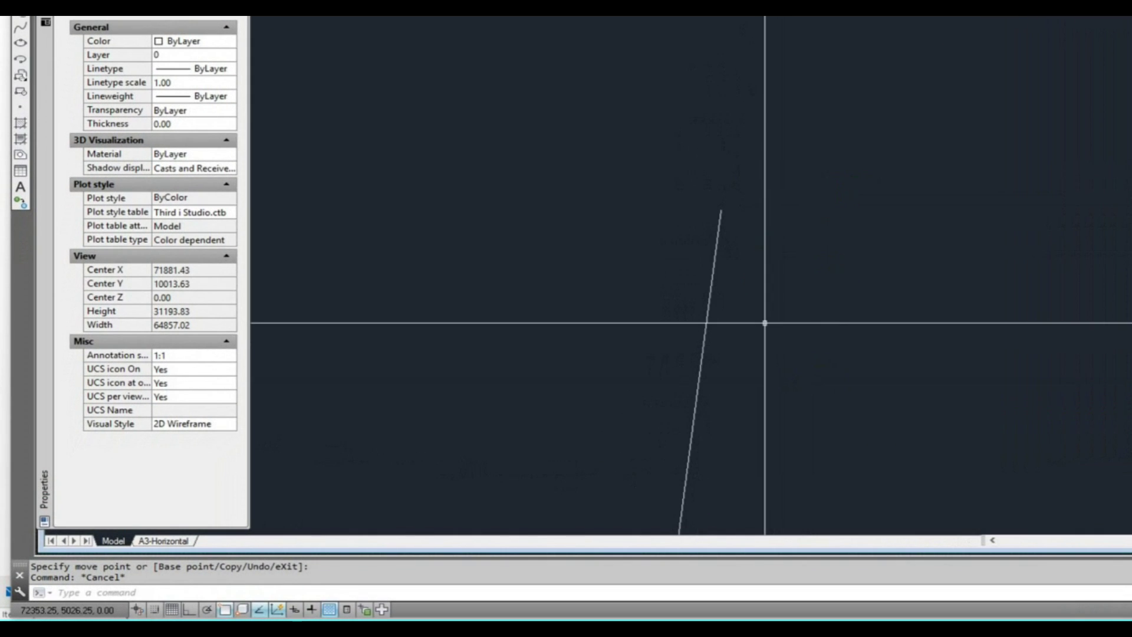
text(L)
key(Return)
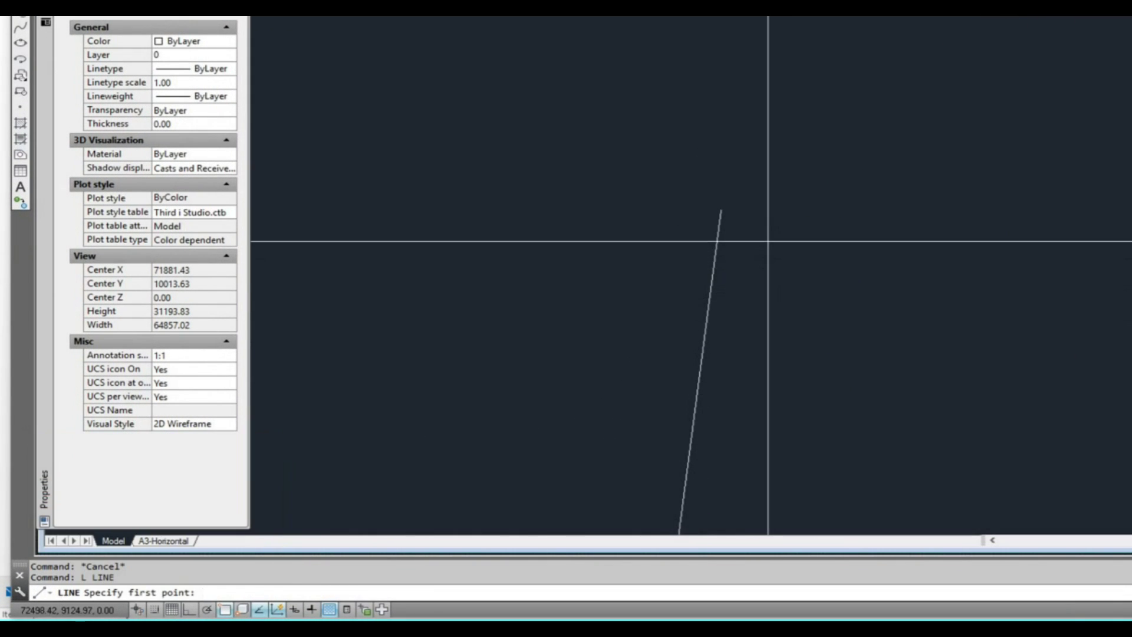
click(724, 216)
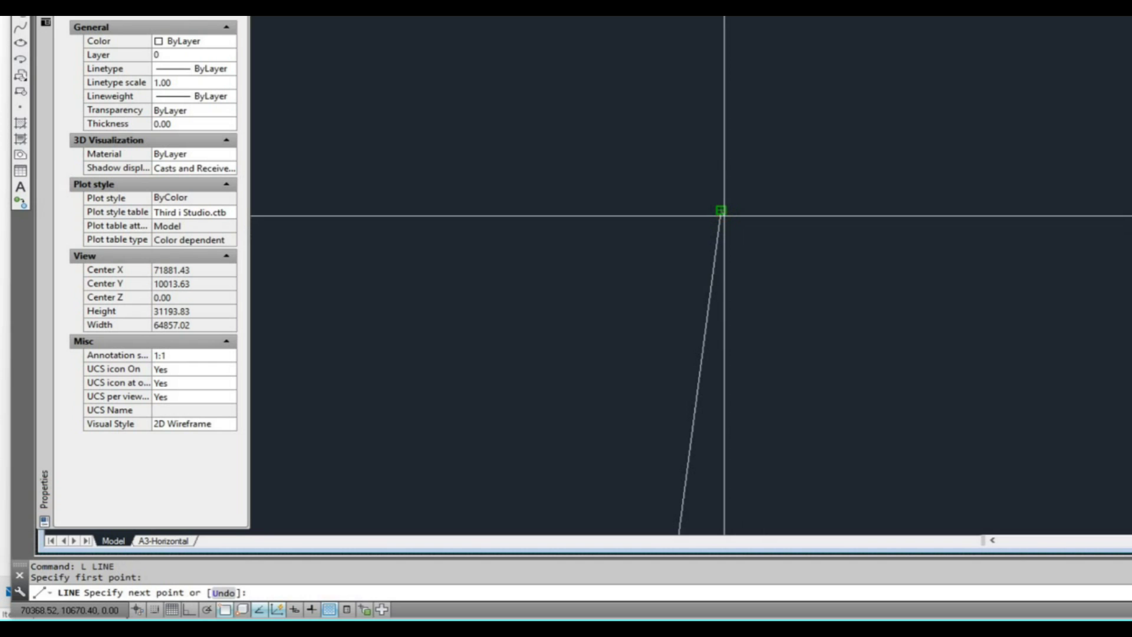
text(@14750<152d37')
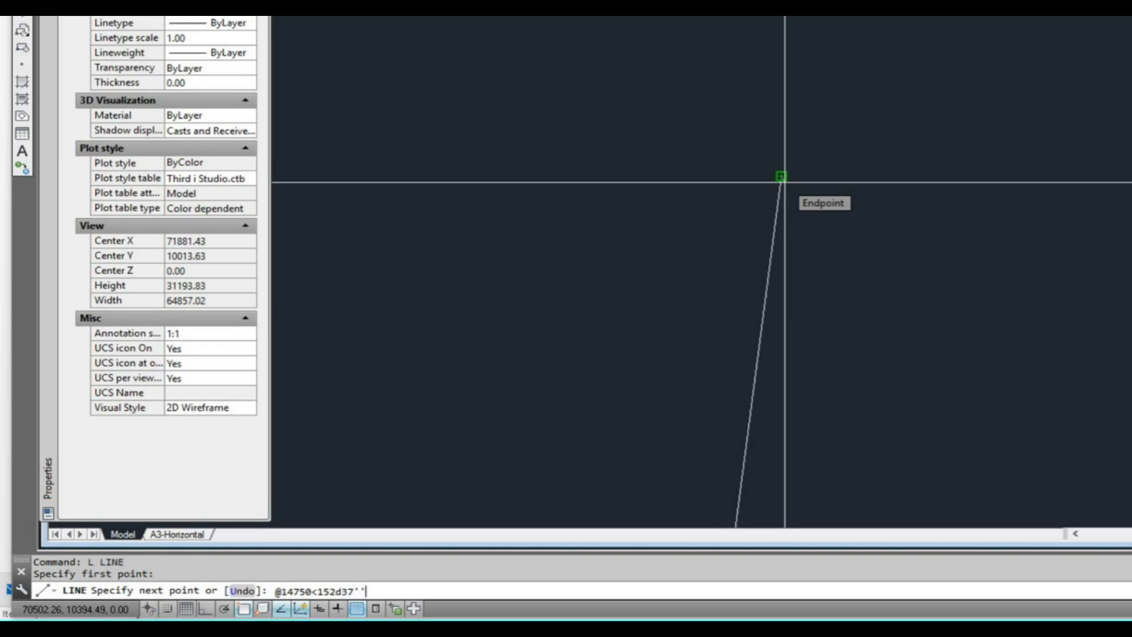
key(Return)
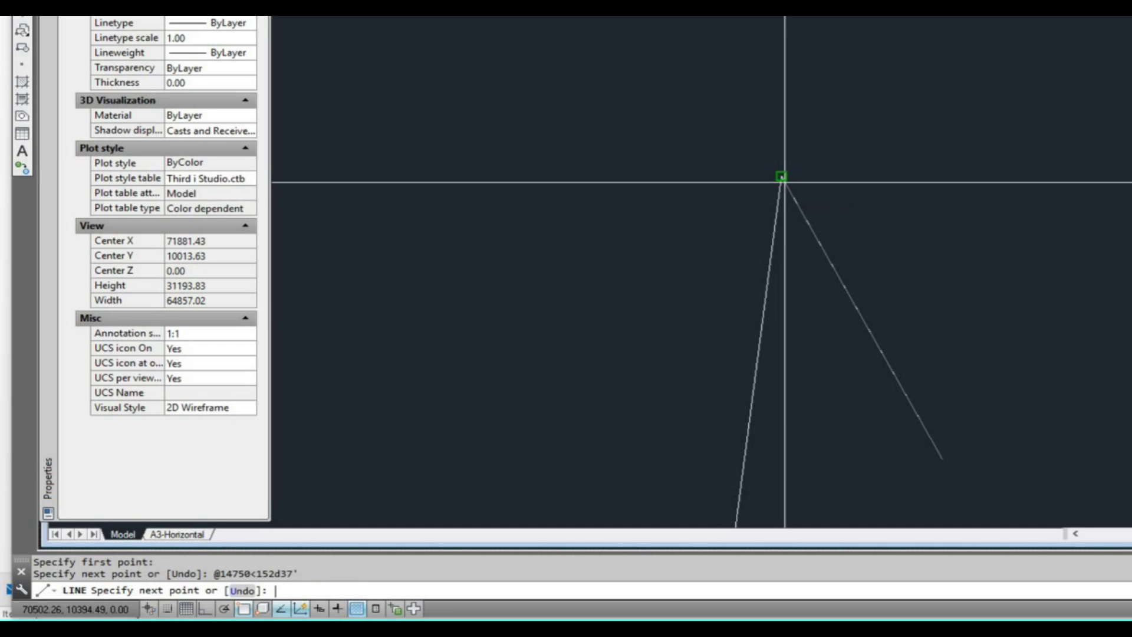
key(Return)
scroll(983, 319, down, 2)
Select the new chord, cancel the grip edit, and pan along the boundary.
click(983, 319)
click(902, 383)
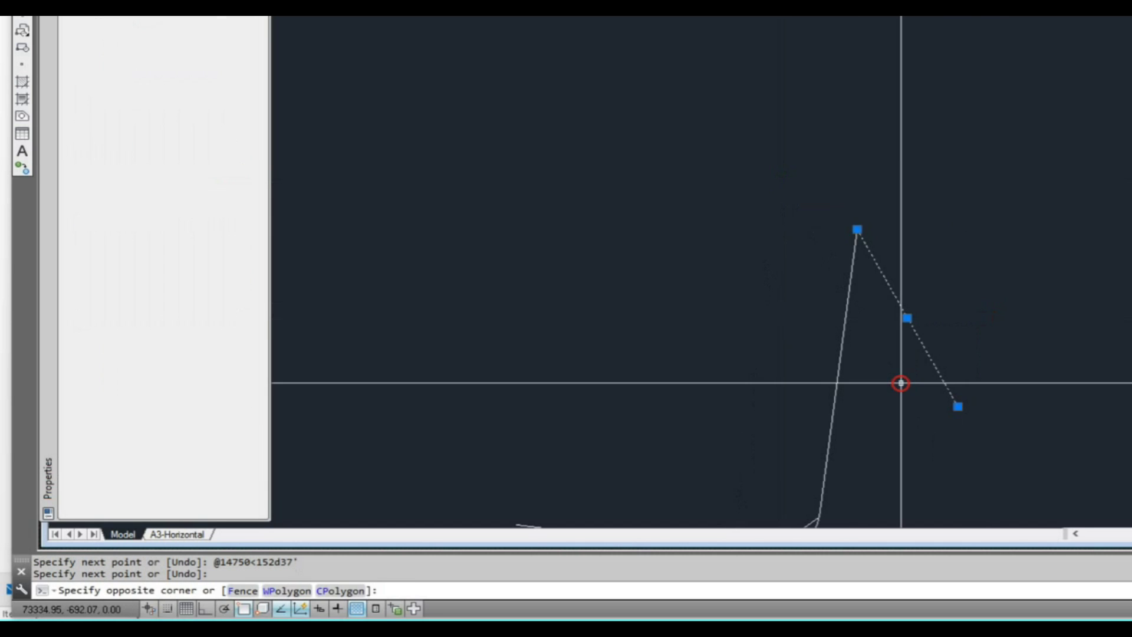
click(955, 404)
key(Return)
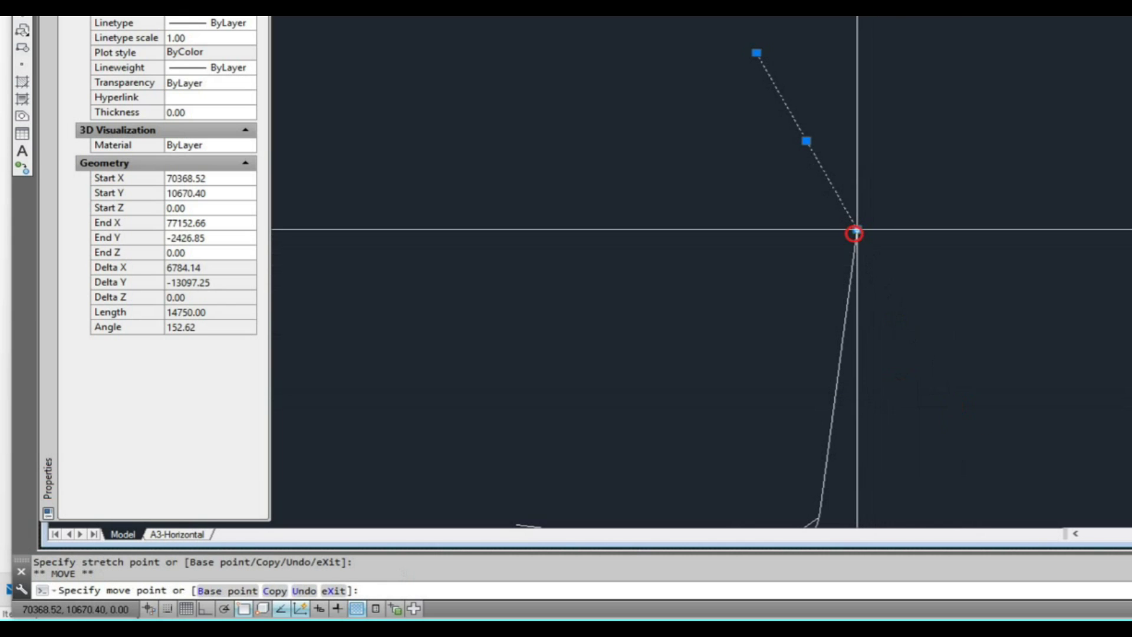
key(Escape)
middle_drag(900, 228, 786, 321)
scroll(761, 234, up, 1)
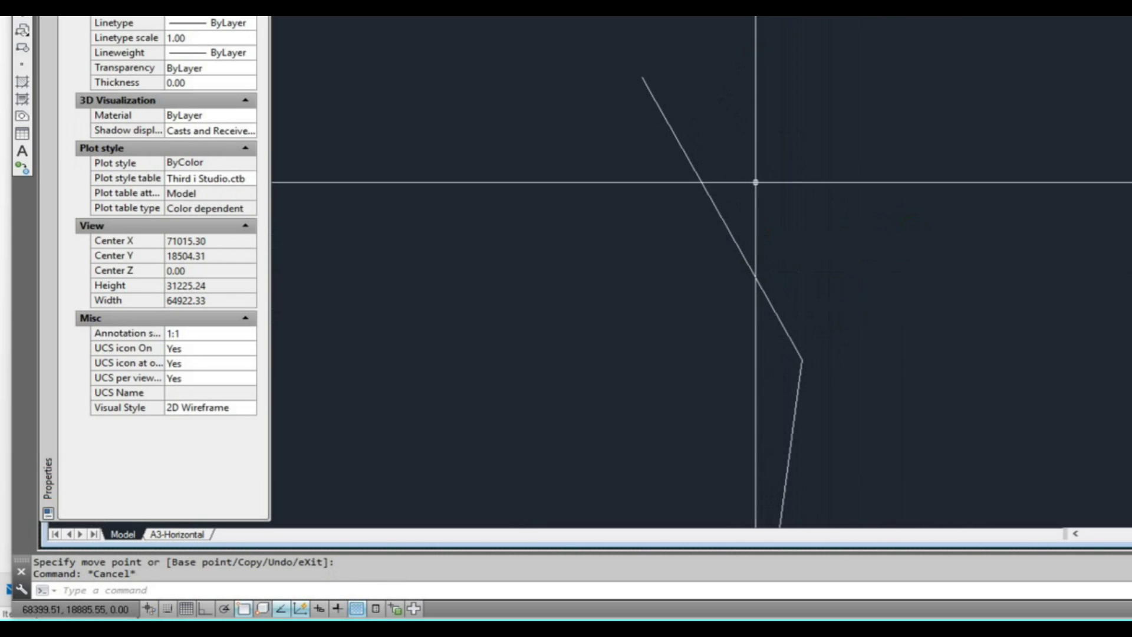
middle_drag(756, 171, 728, 201)
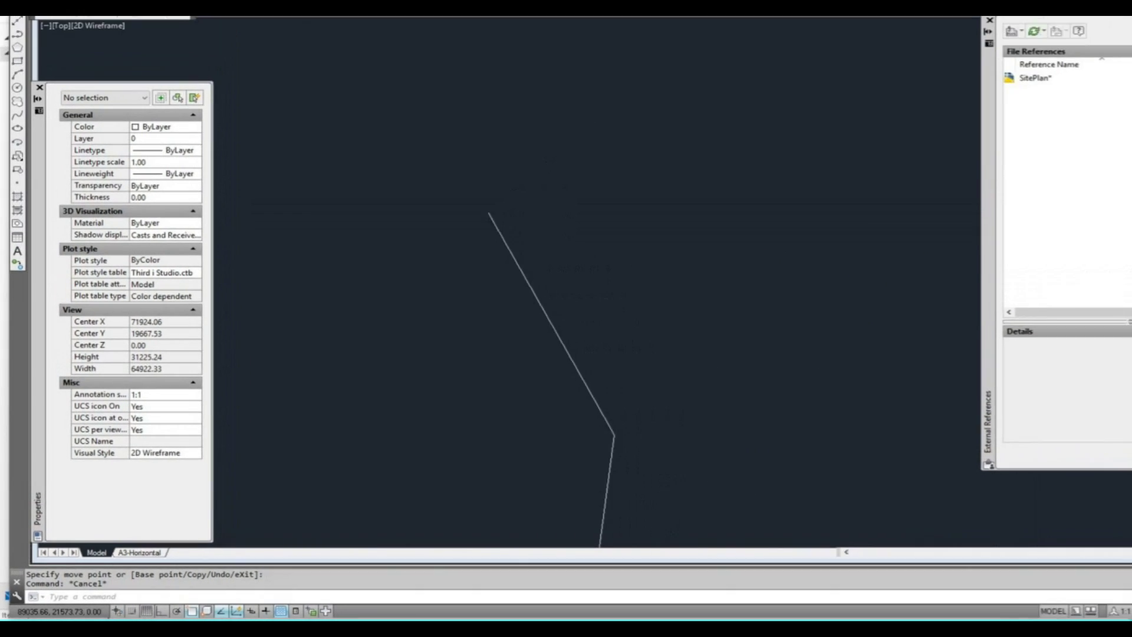
key(alt+Tab)
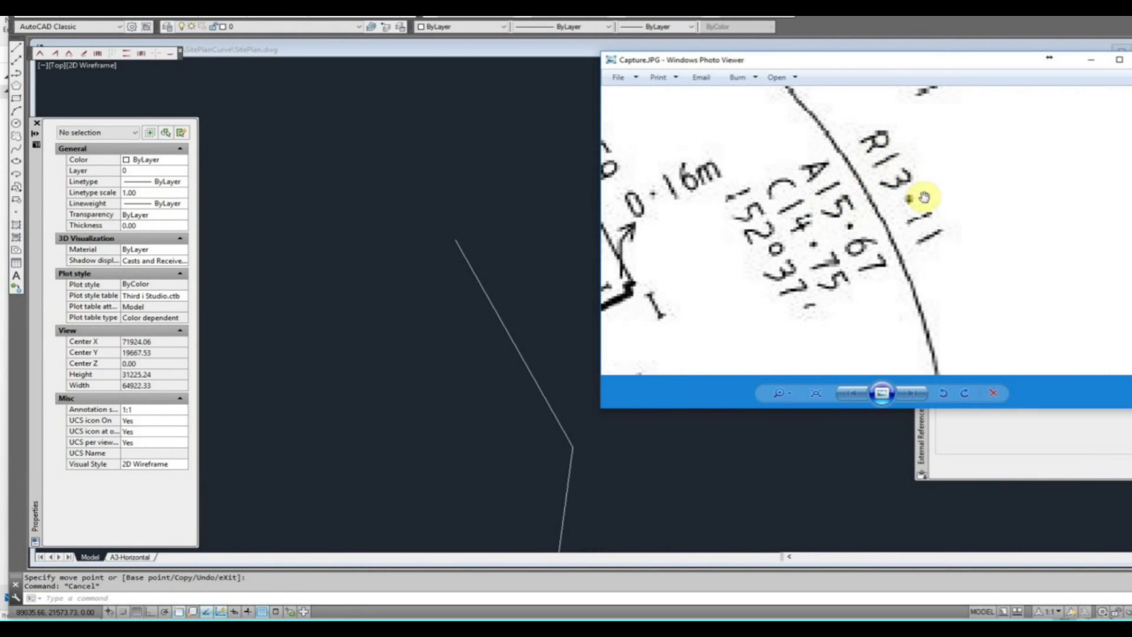
Put the plan viewer aside and begin a circle by picking its centre point.
drag(922, 61, 1131, 65)
click(873, 295)
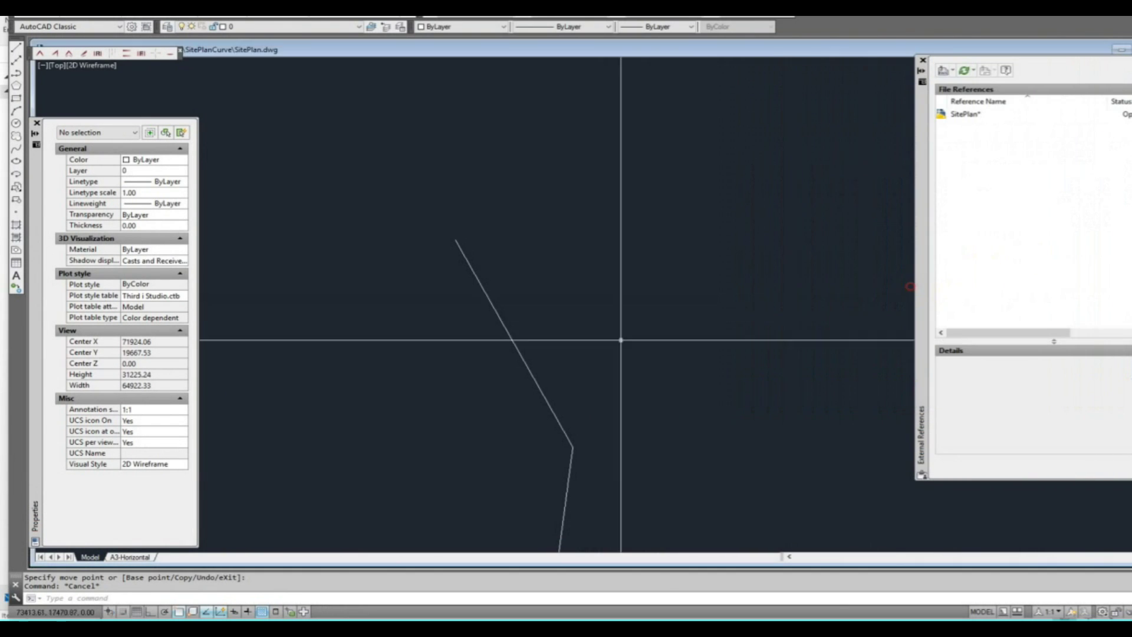
text(c)
key(Return)
click(557, 316)
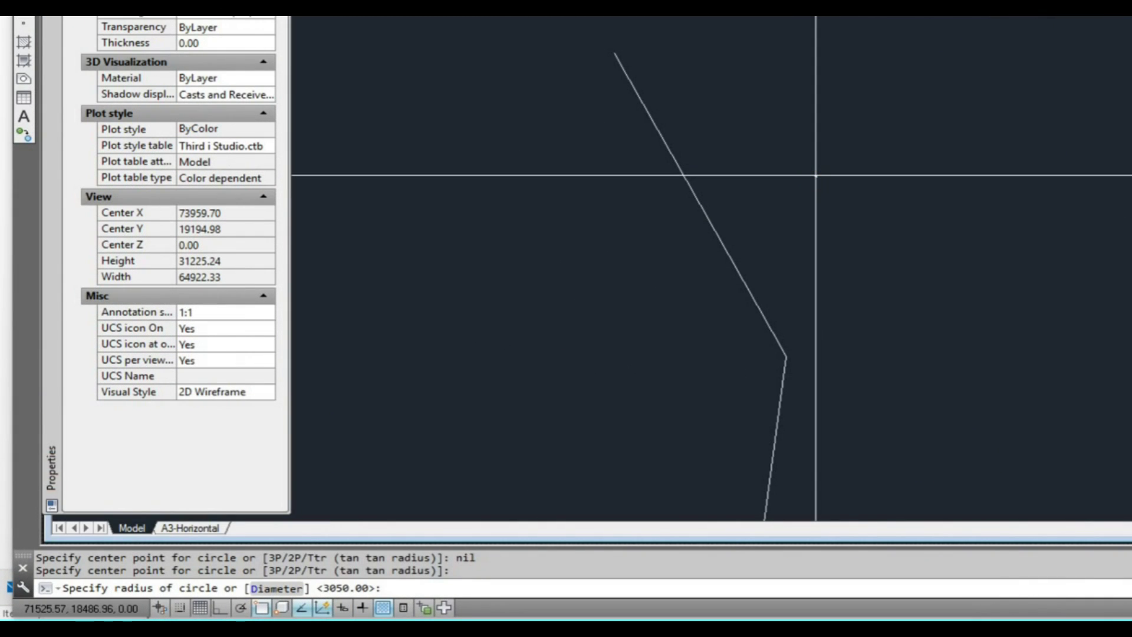
Give the circle a radius of 13110.
text(r)
key(Return)
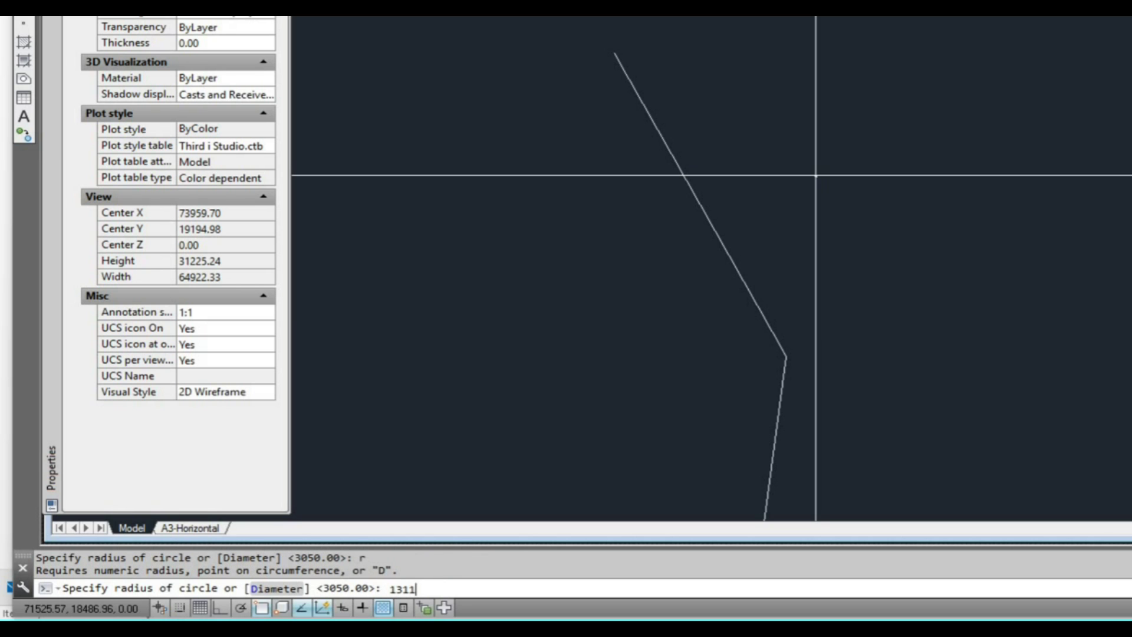
key(Return)
scroll(825, 192, down, 3)
key(Escape)
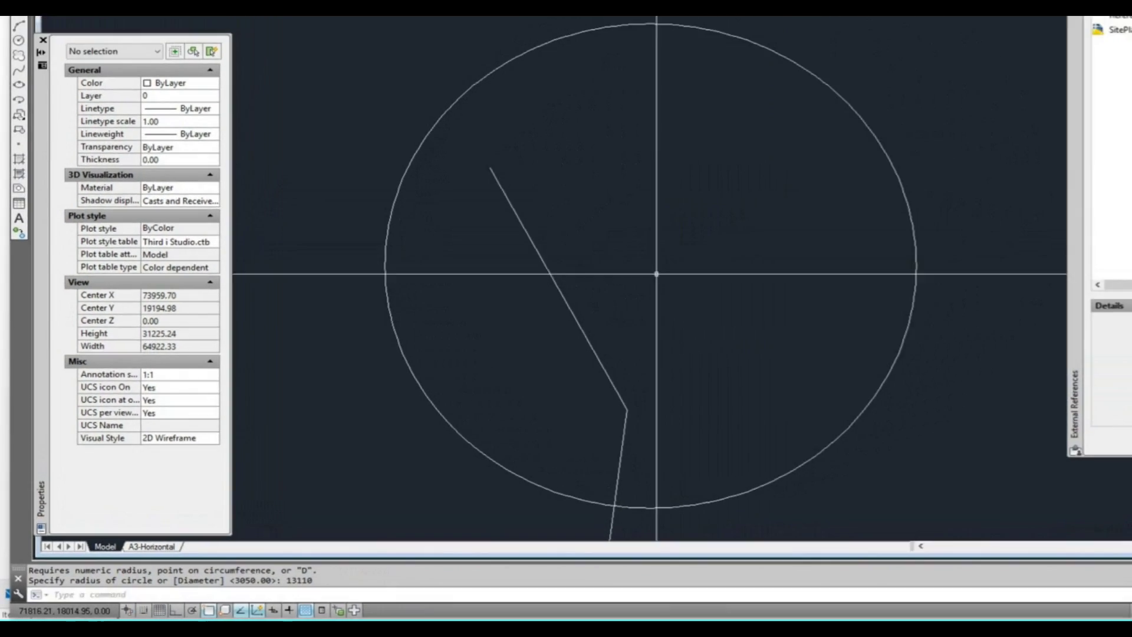
Draw a vertical line through the circle's top and bottom quadrants.
text(l)
key(Return)
click(654, 119)
click(670, 418)
key(Escape)
Trim away the circle's left half, using the vertical line as cutting edge.
text(tr)
key(Return)
click(700, 247)
click(609, 193)
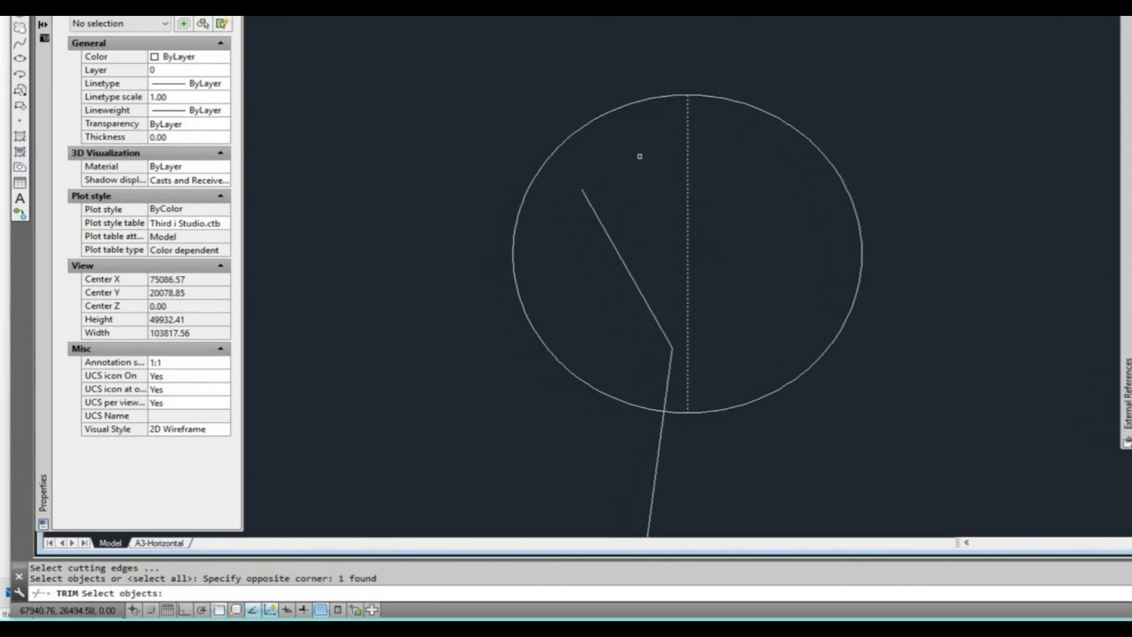
key(Return)
click(605, 126)
key(Escape)
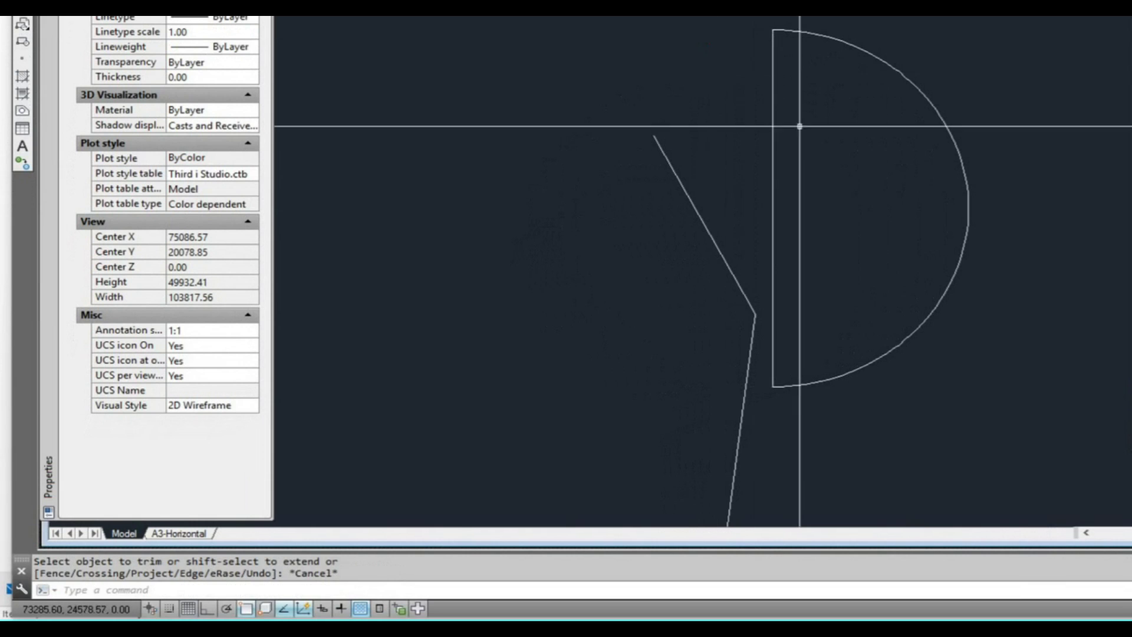
Delete the vertical construction line, leaving the half-circle arc.
click(774, 121)
click(728, 104)
key(Delete)
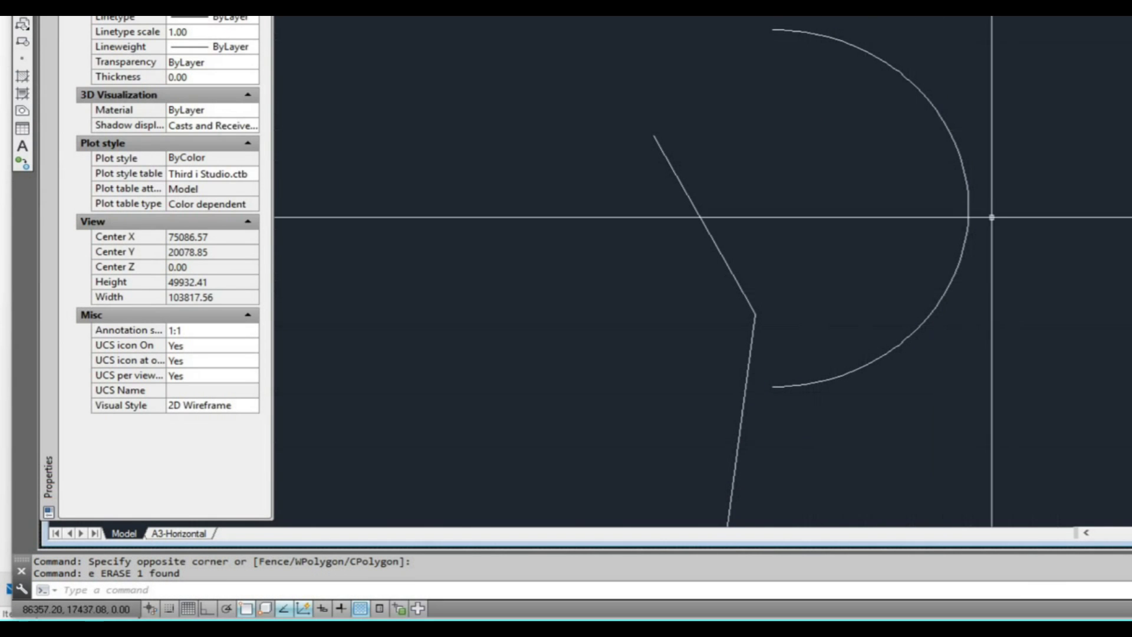
text(Lenghten)
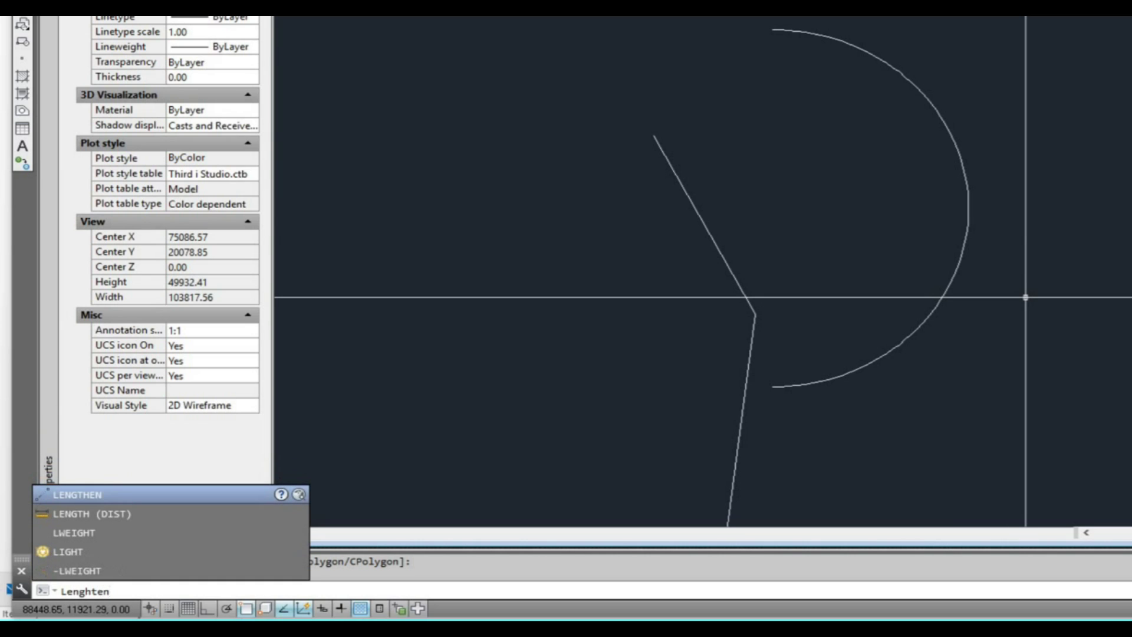
Shorten the 13110-radius half-circle to a total length of 15670, then select it.
key(Return)
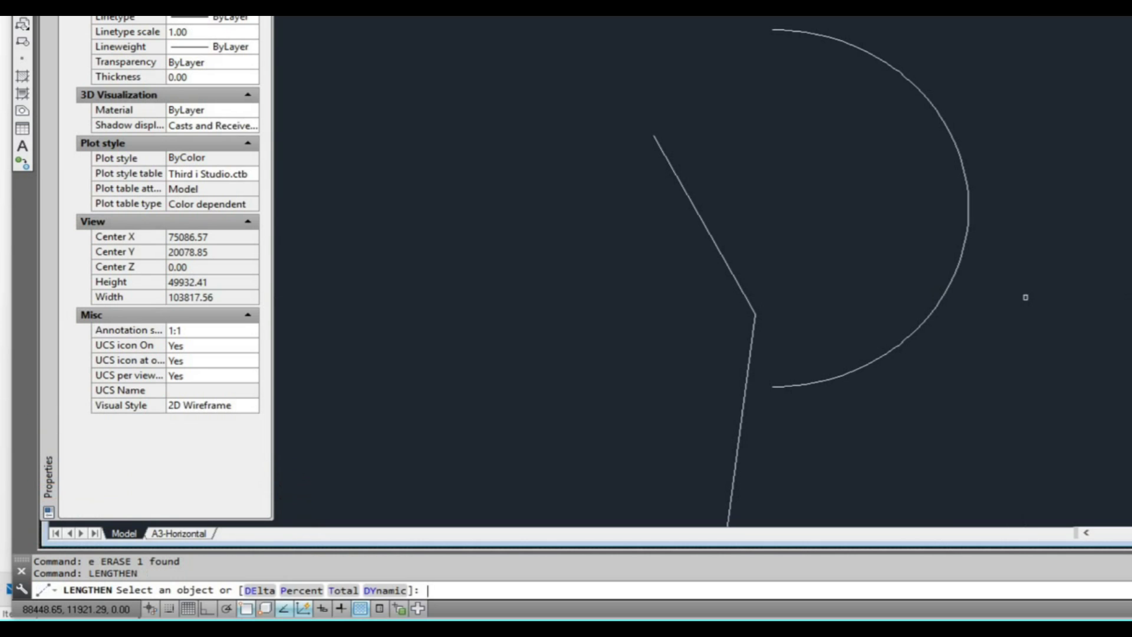
text(t)
key(Return)
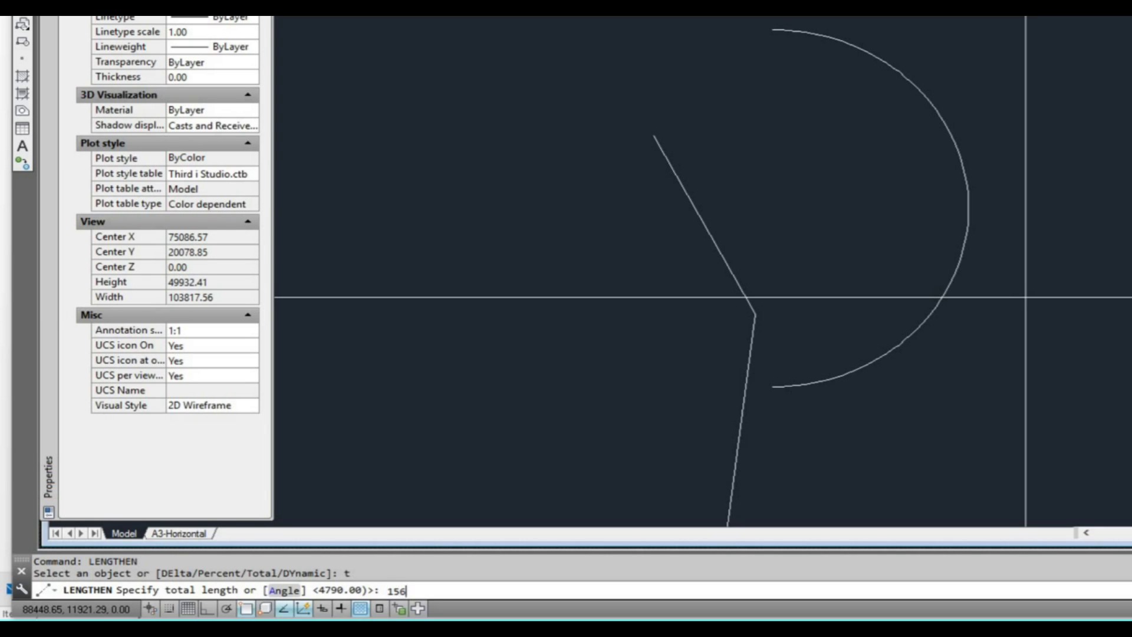
key(Return)
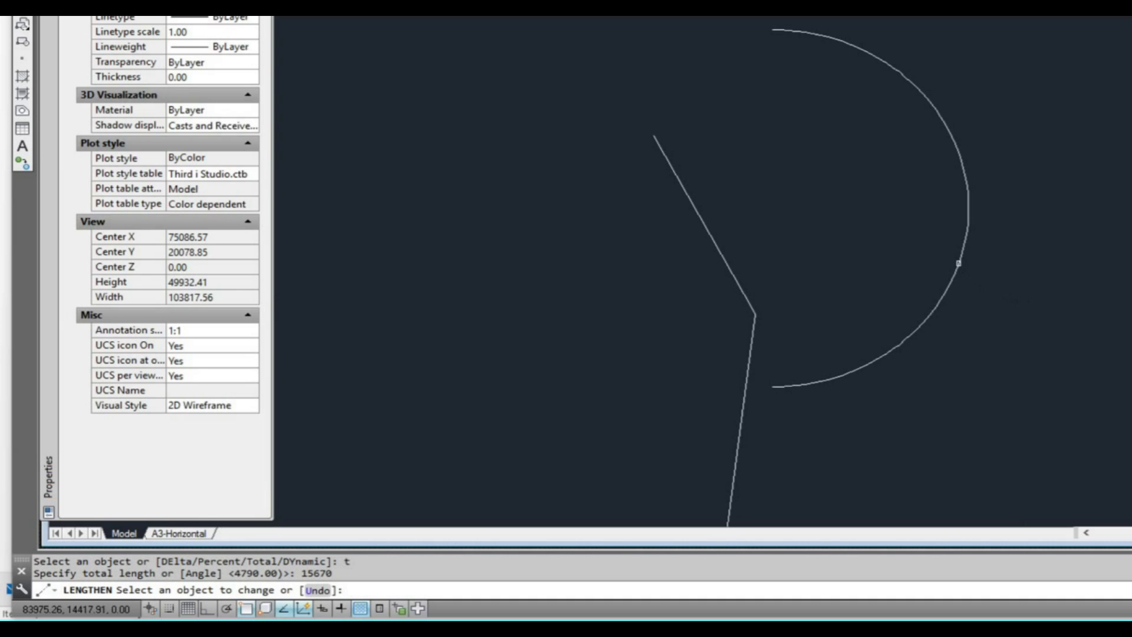
click(959, 263)
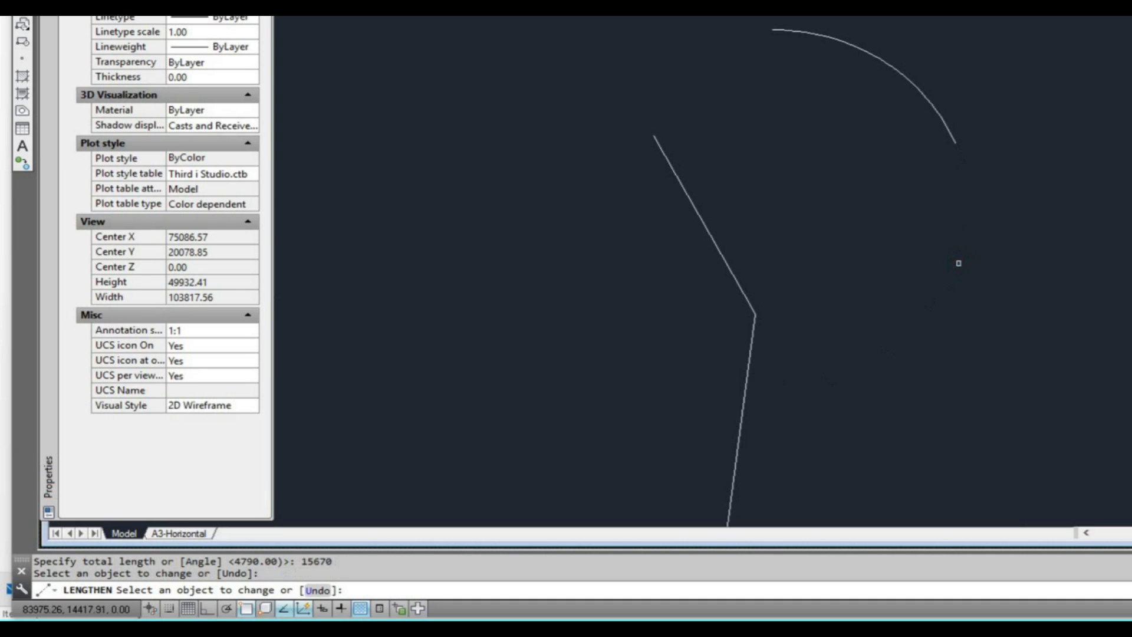
key(Return)
click(1015, 186)
click(939, 109)
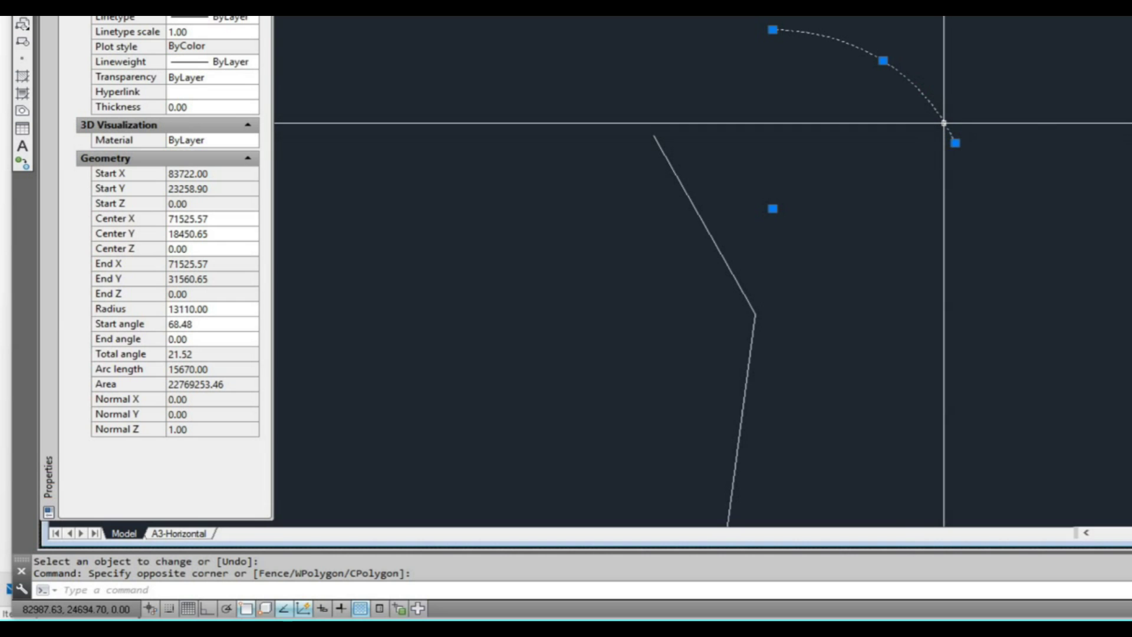
Move the arc so its right end sits on the slanted line's endpoint.
text(m)
key(Return)
click(955, 142)
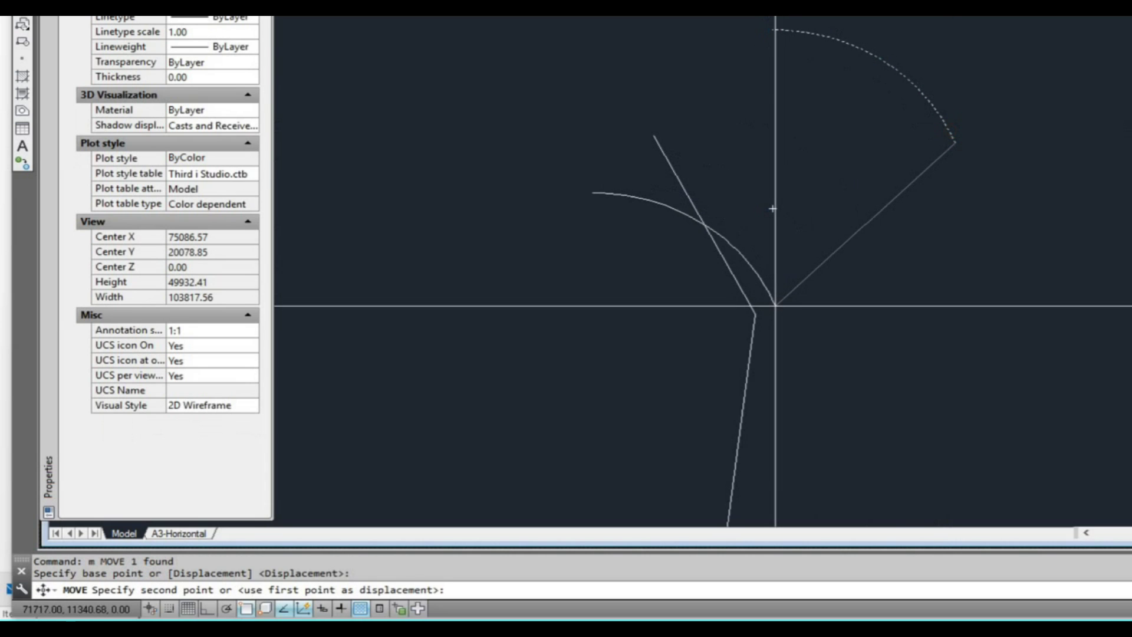
click(755, 313)
Rotate the arc about the joined end, by Reference, to reach the line's top end.
click(637, 209)
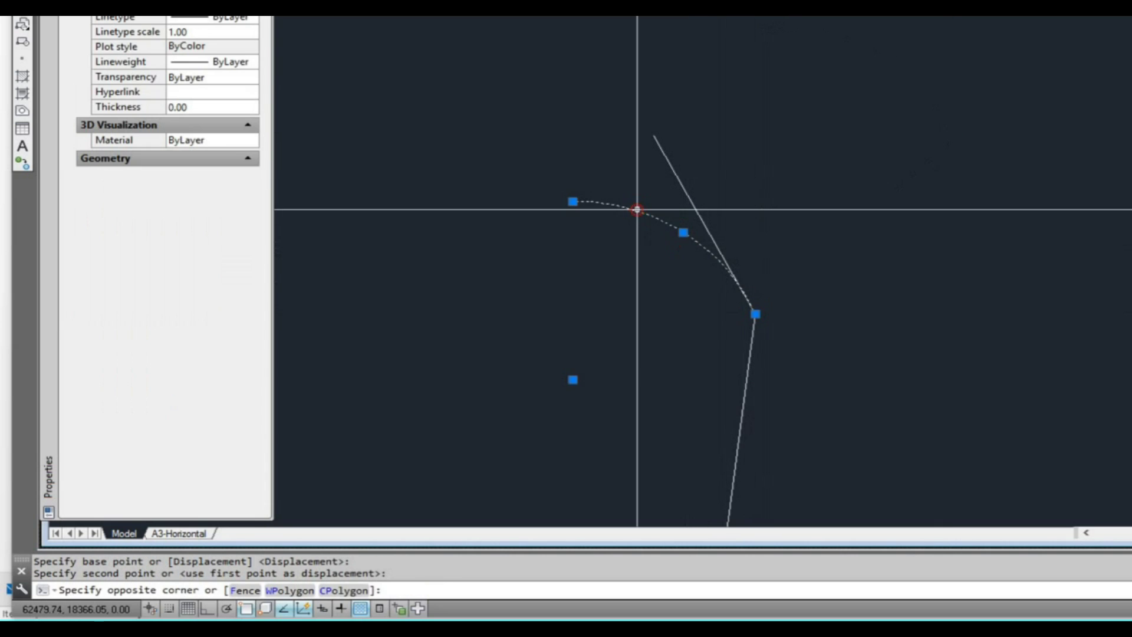
scroll(743, 295, up, 4)
middle_drag(774, 382, 814, 390)
click(822, 369)
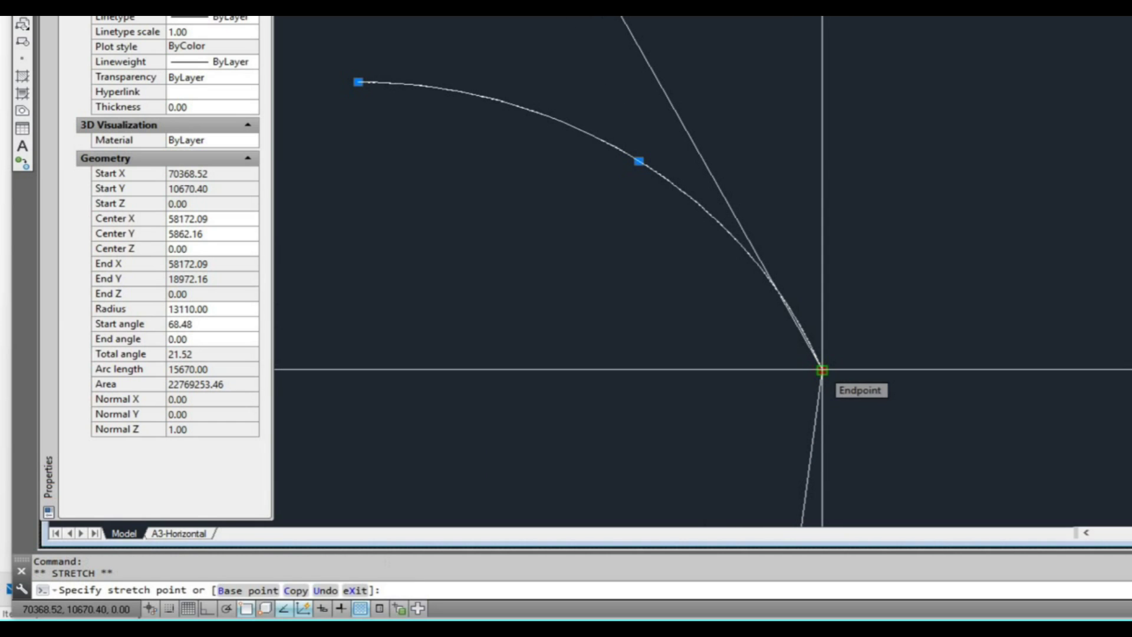
scroll(822, 370, up, 2)
scroll(821, 370, down, 2)
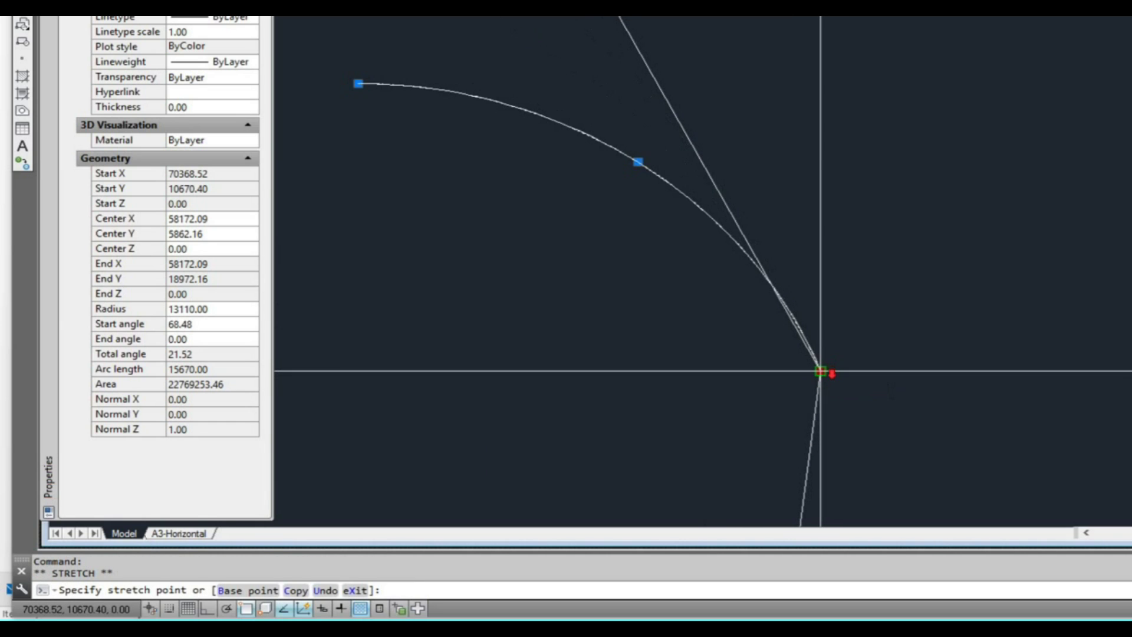
key(space)
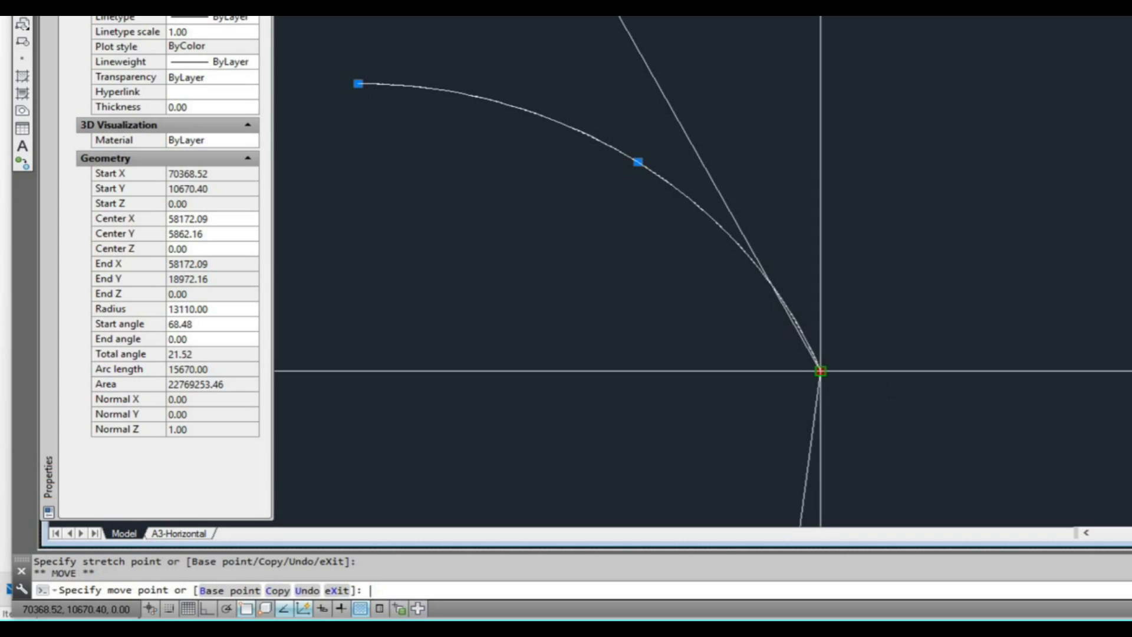
key(space)
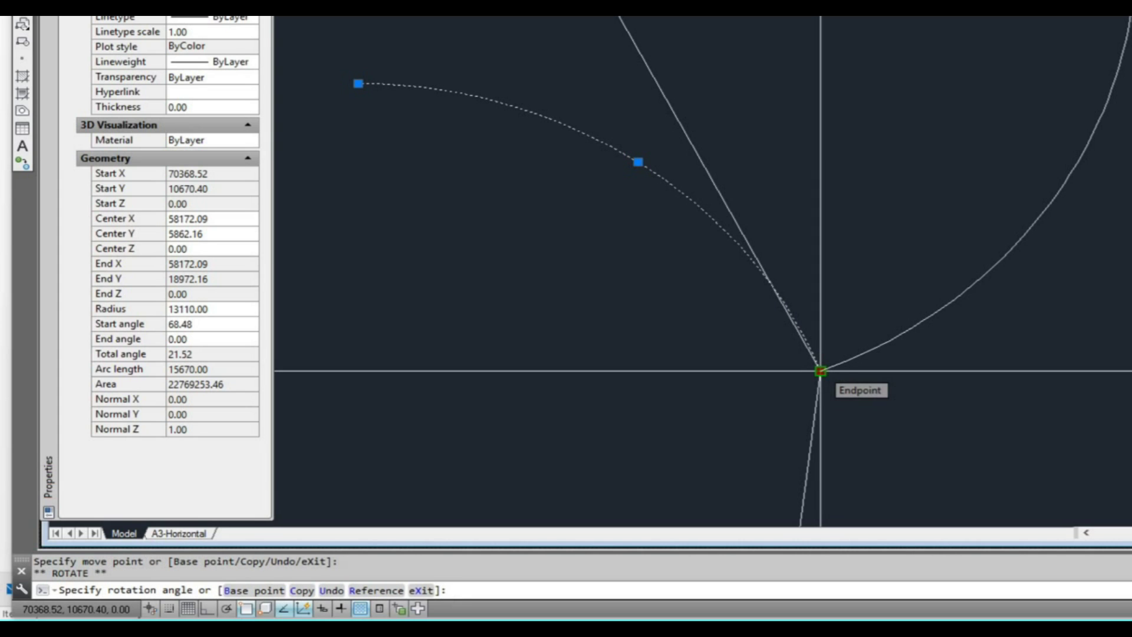
text(r)
key(Return)
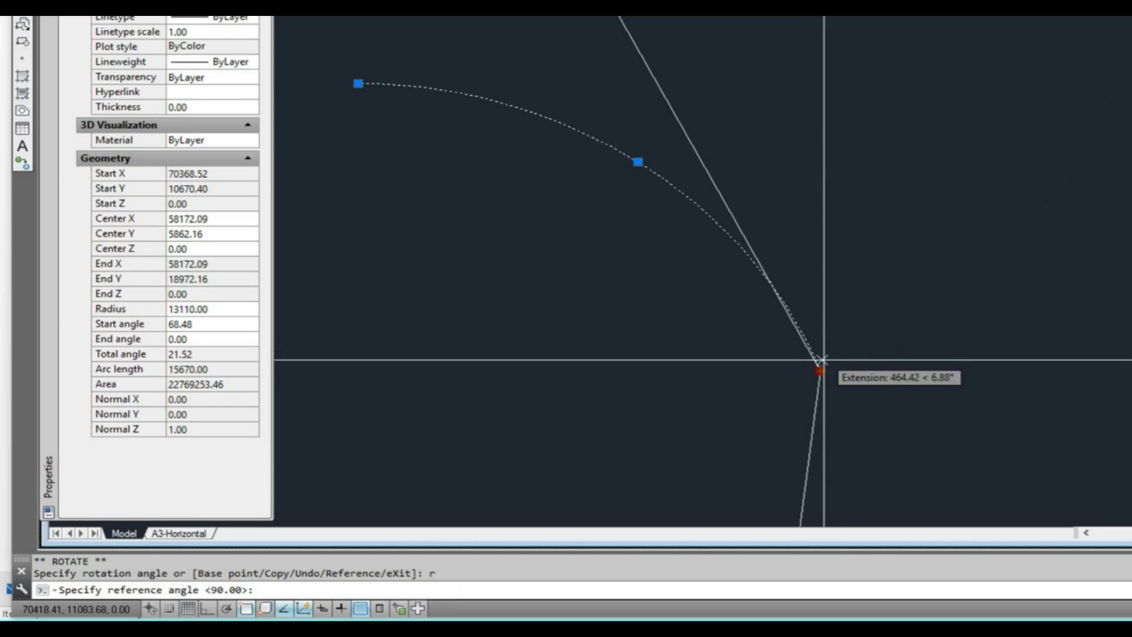
click(820, 371)
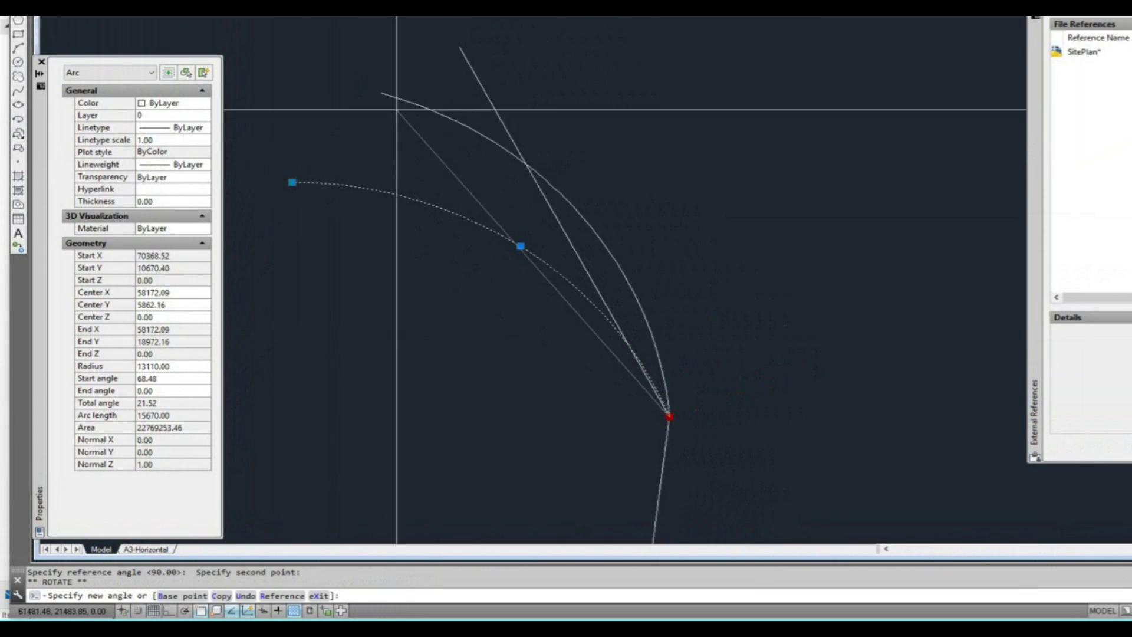
click(459, 46)
scroll(783, 308, down, 4)
key(Escape)
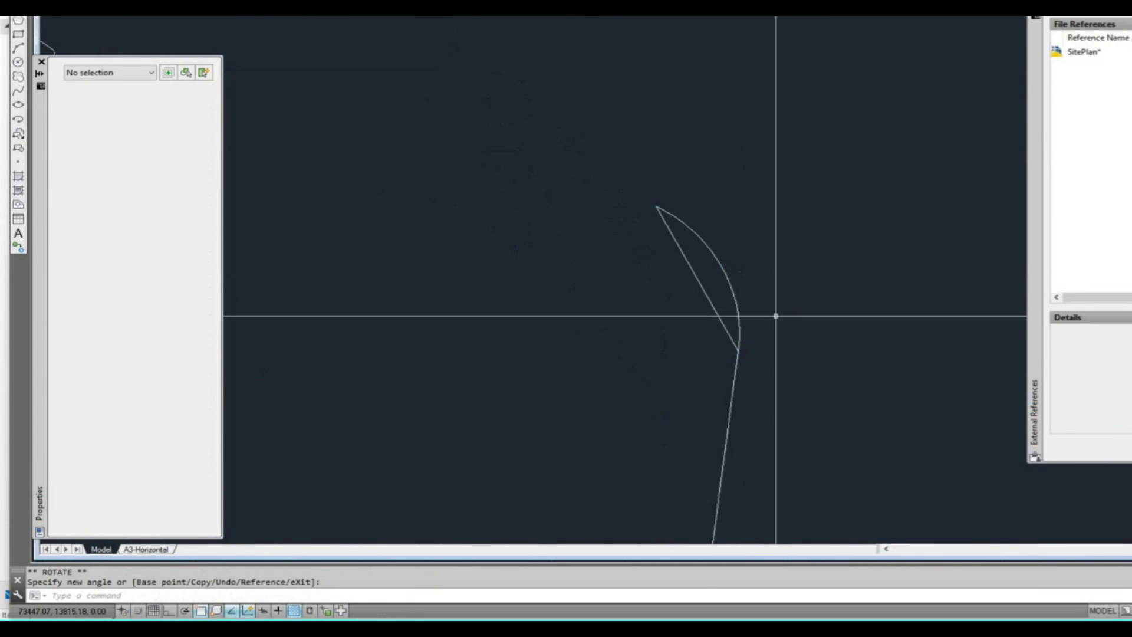
Check the slanted boundary line and compare the fit against the scanned plan Capture.JPG.
click(690, 269)
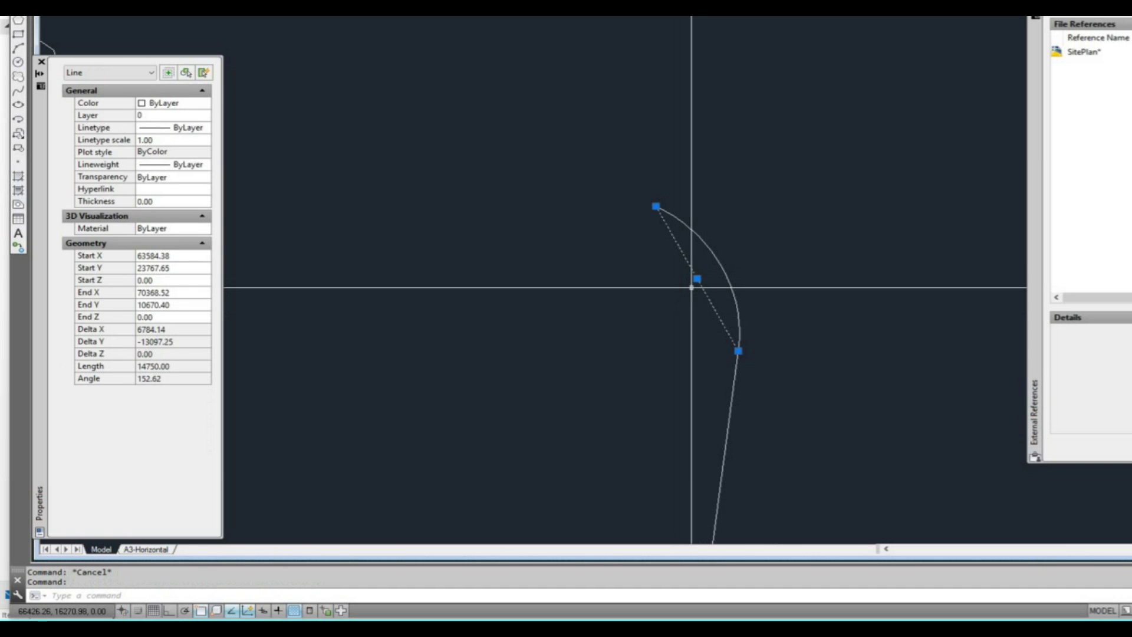
scroll(738, 324, down, 2)
key(Escape)
key(Escape)
mouse_move(678, 245)
middle_down()
mouse_move(667, 332)
mouse_move(667, 273)
middle_up()
scroll(660, 259, up, 2)
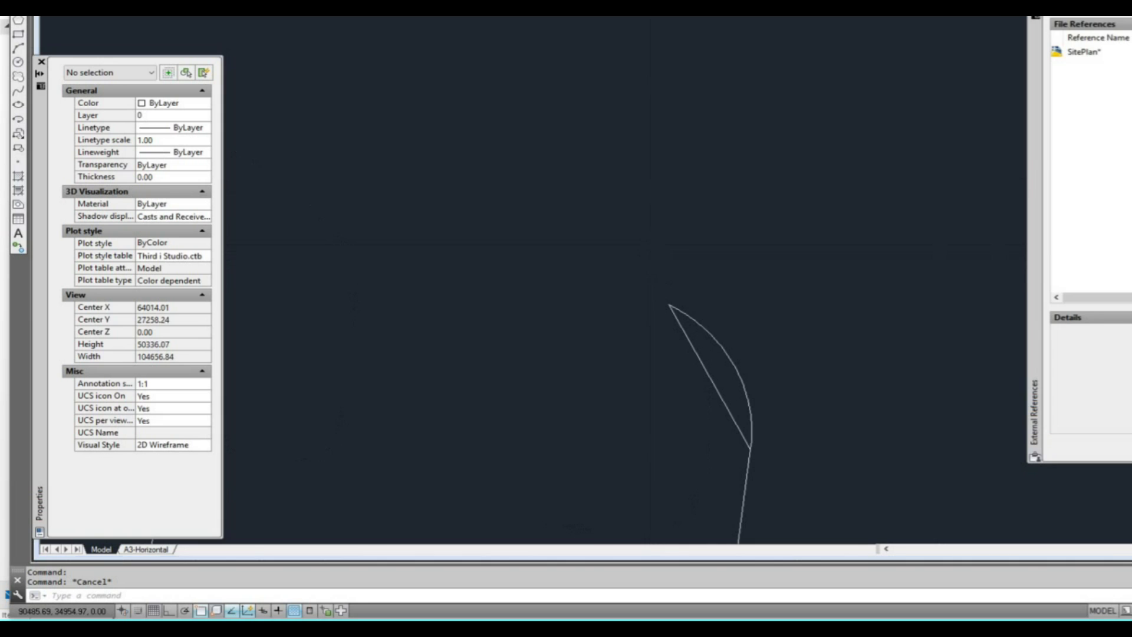
key(alt+Tab)
scroll(1111, 236, down, 3)
scroll(1105, 224, down, 1)
scroll(1085, 194, up, 3)
scroll(1108, 168, up, 3)
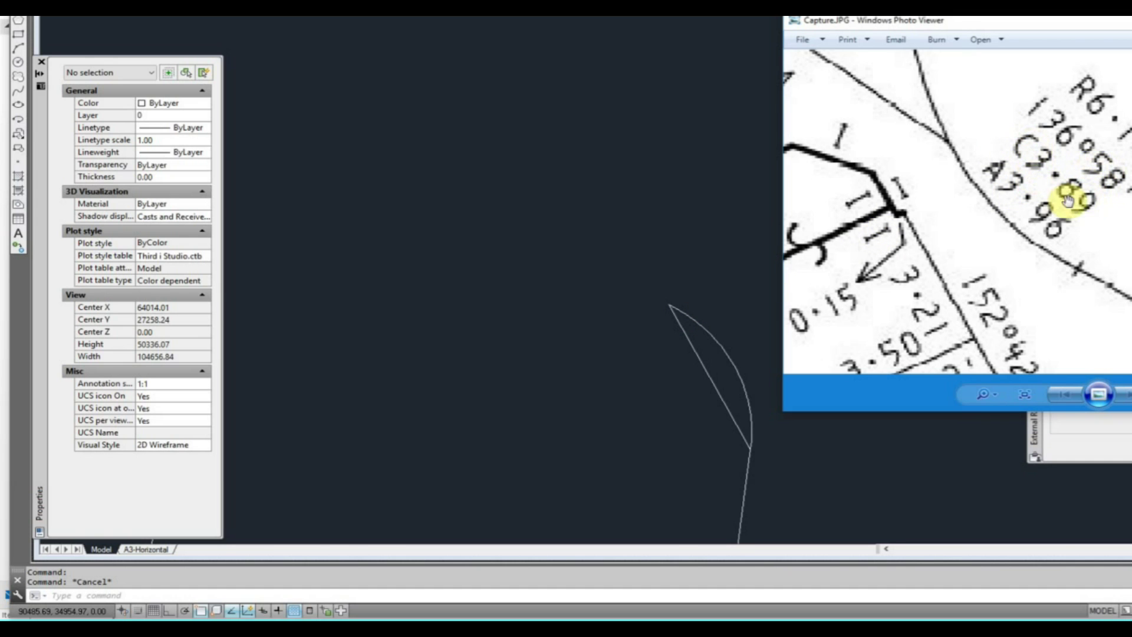
click(1041, 27)
click(821, 316)
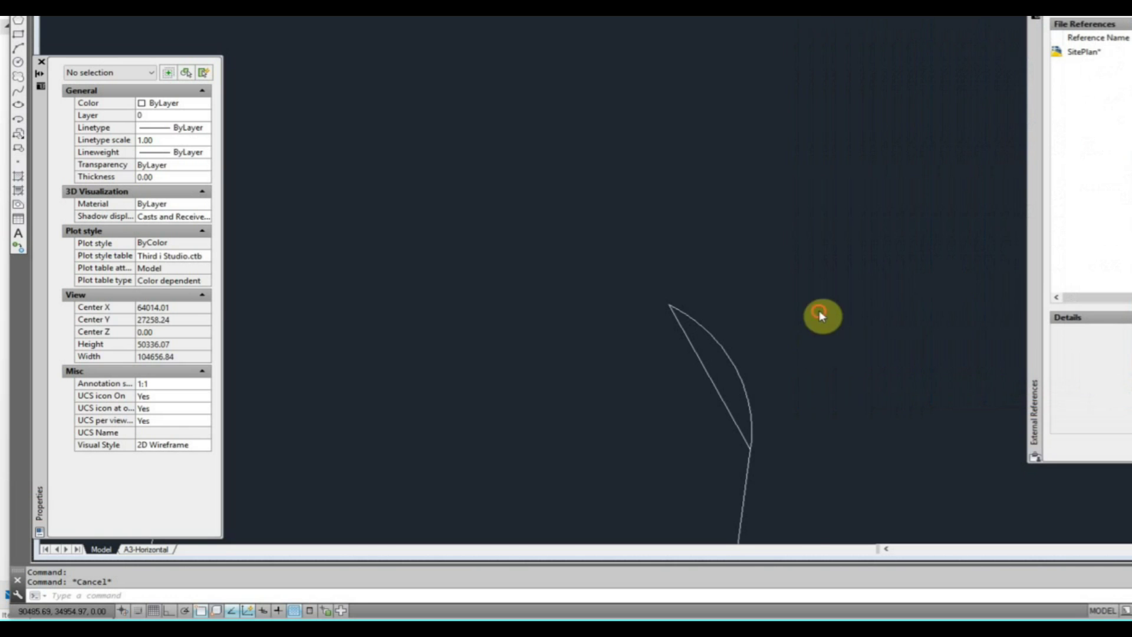
text(1)
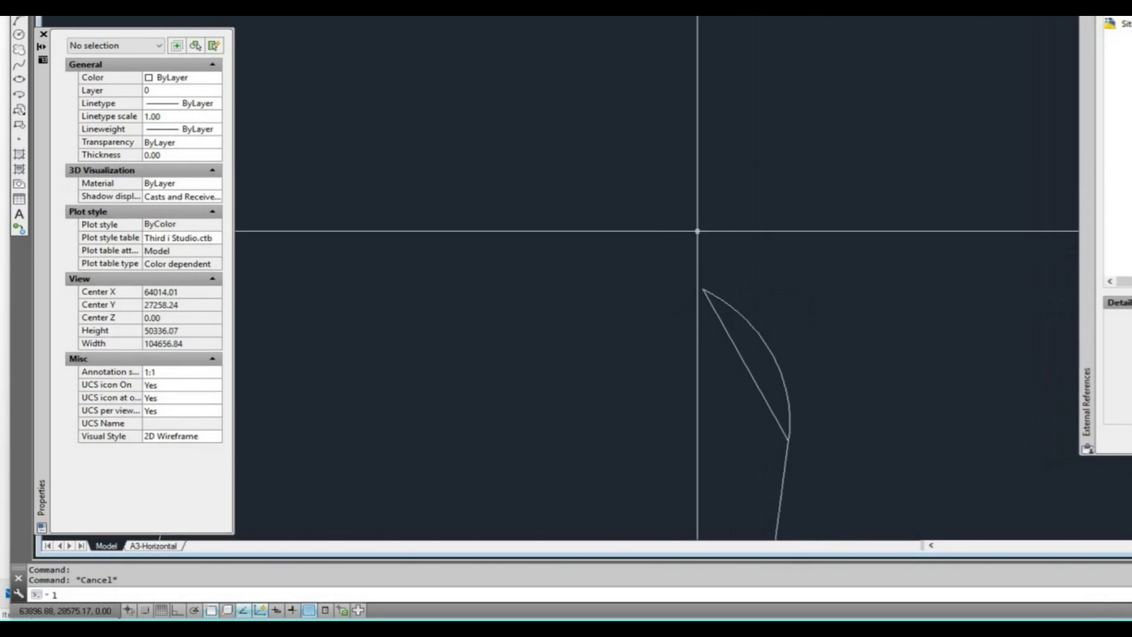
key(Return)
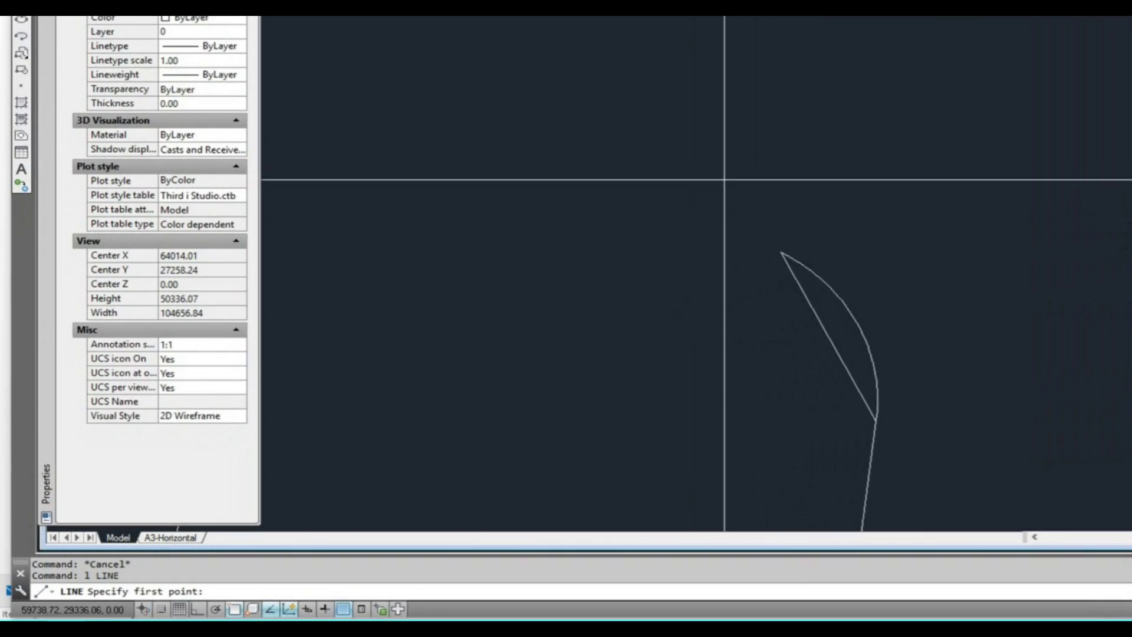
click(635, 209)
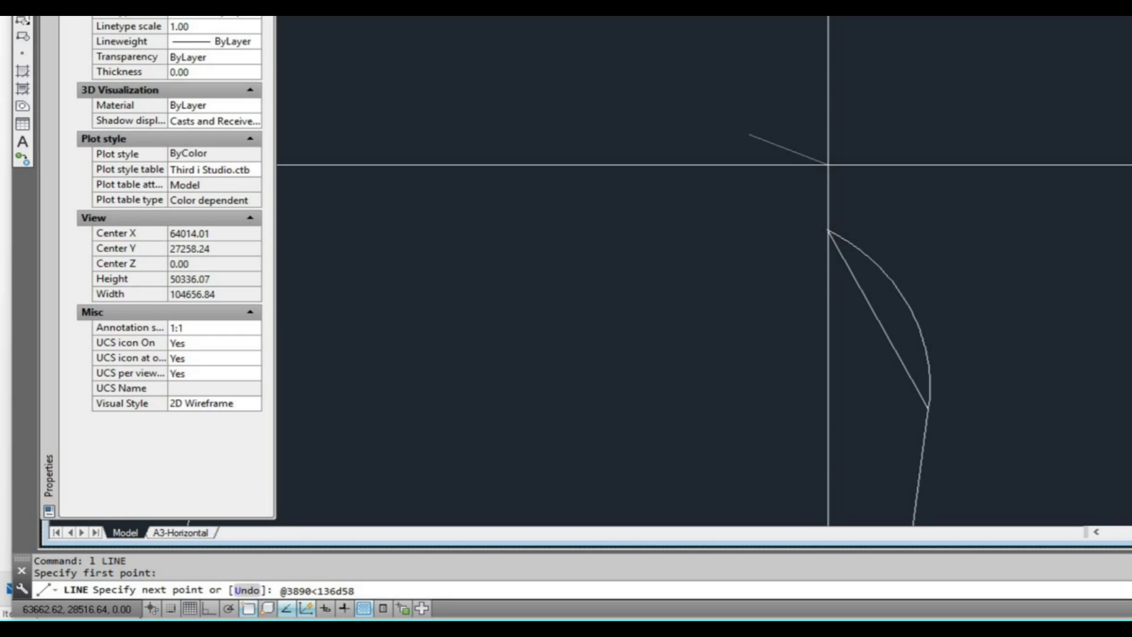
key(Return)
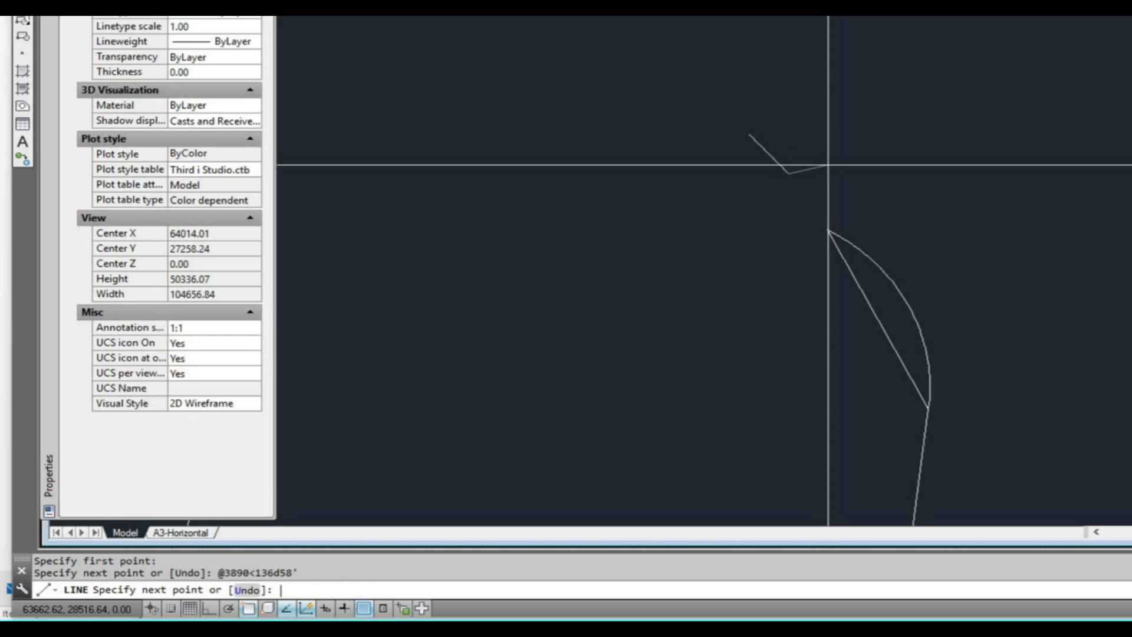
key(Return)
Move the new line so its end joins the arc's top end.
click(826, 164)
click(759, 145)
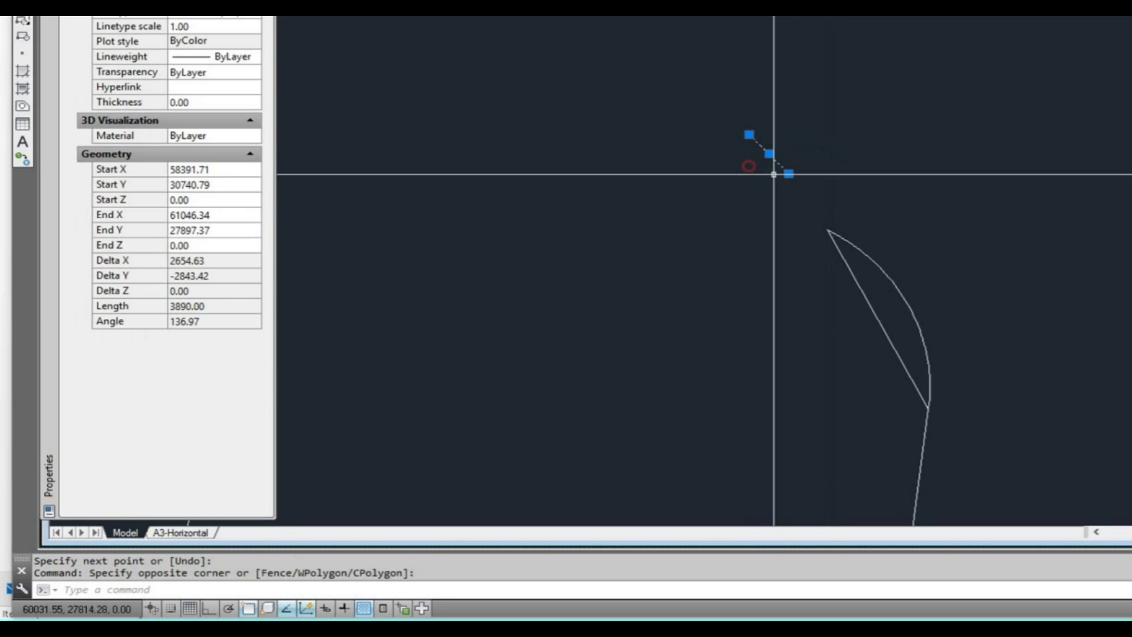
click(788, 174)
key(space)
click(827, 230)
scroll(835, 185, up, 4)
scroll(835, 185, up, 2)
key(Escape)
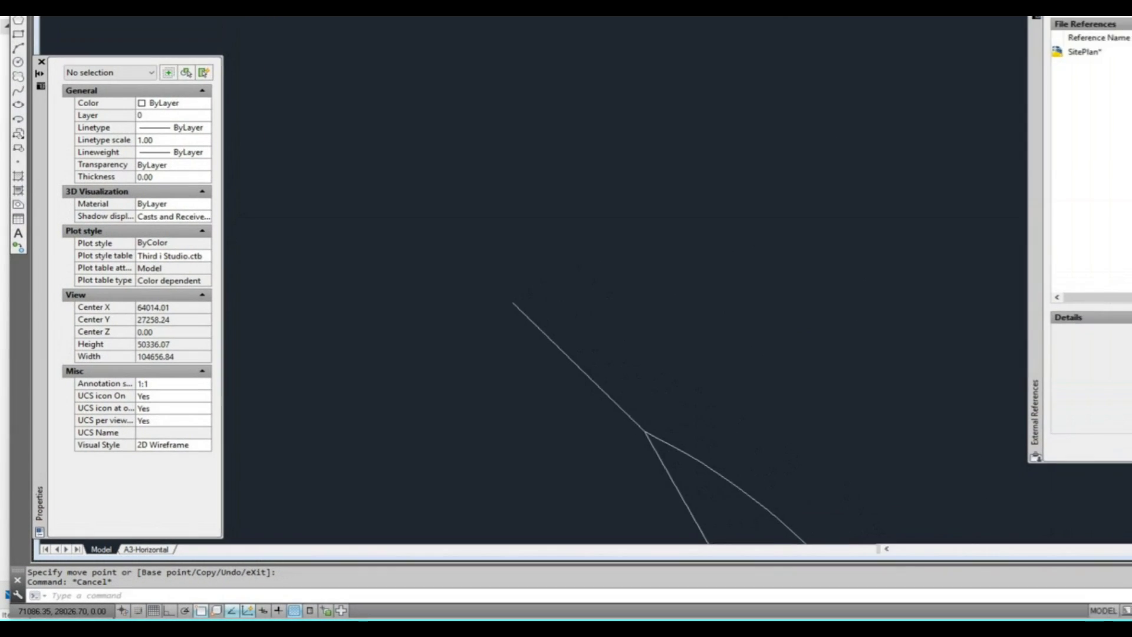
Check the new boundary line against the scanned survey plan.
key(alt+Tab)
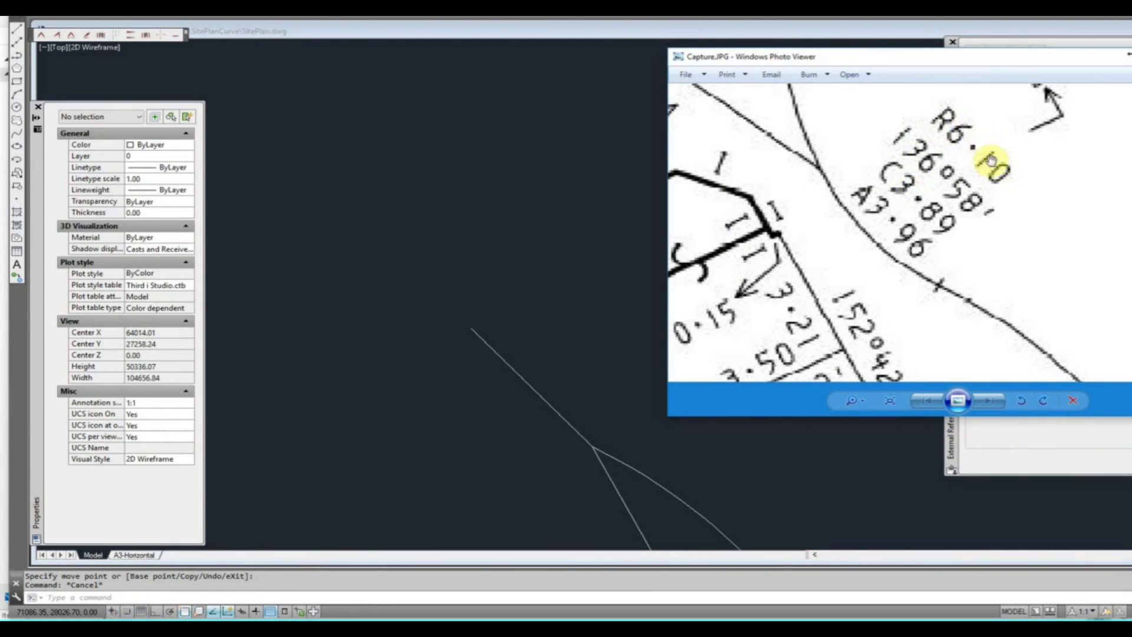
key(alt+Tab)
click(748, 264)
Draw a circle of radius 6100 at the chosen centre point.
text(c)
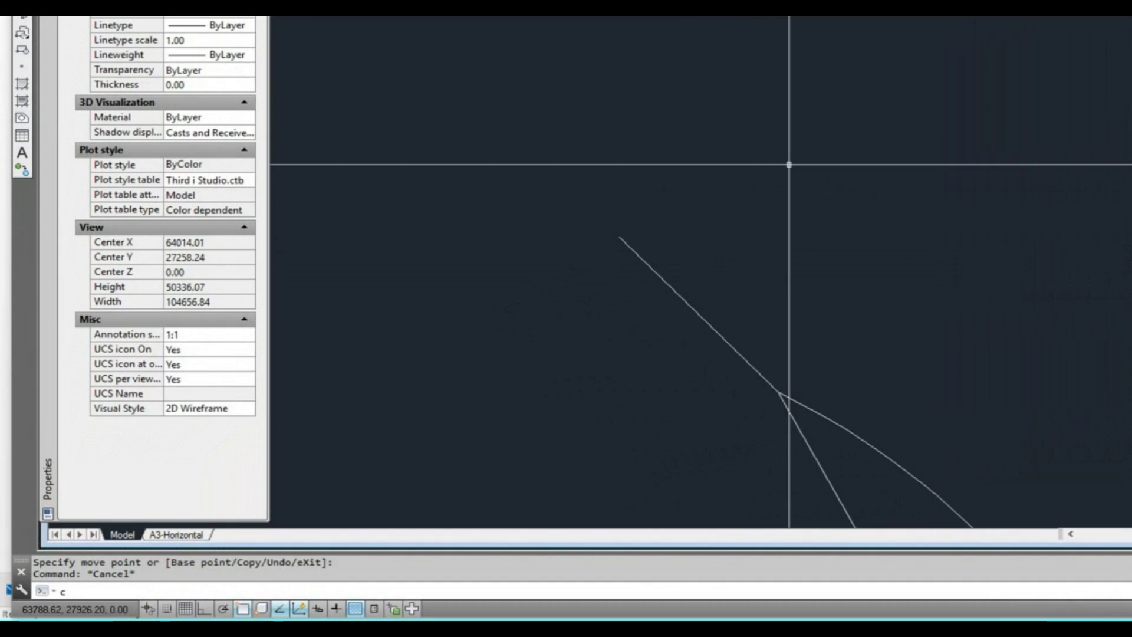
key(Return)
click(705, 191)
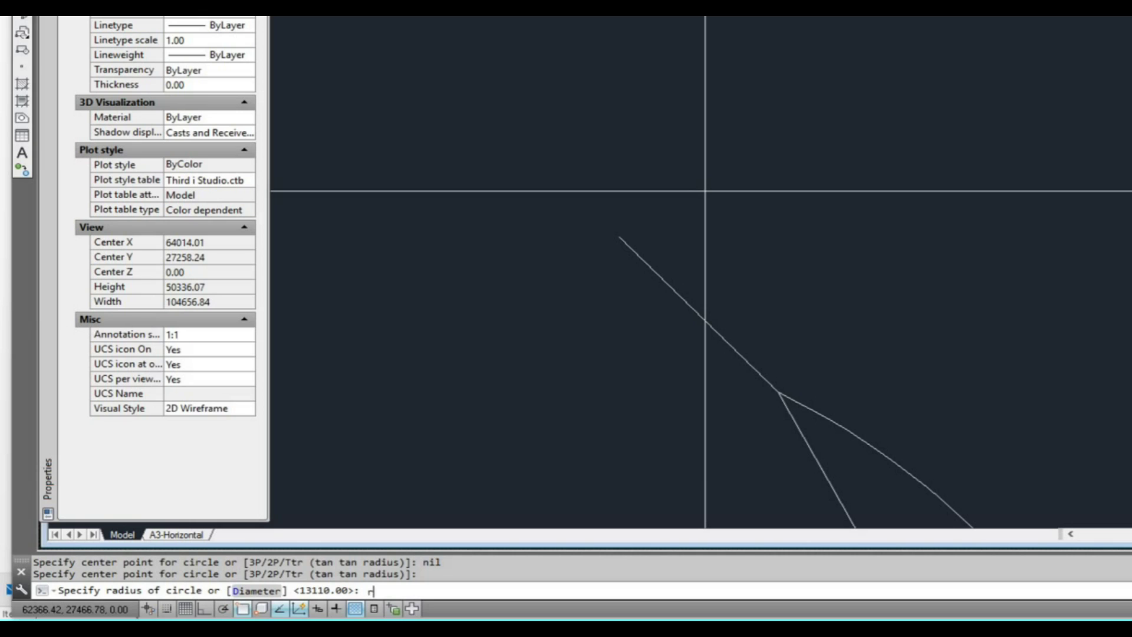
text(r)
key(Return)
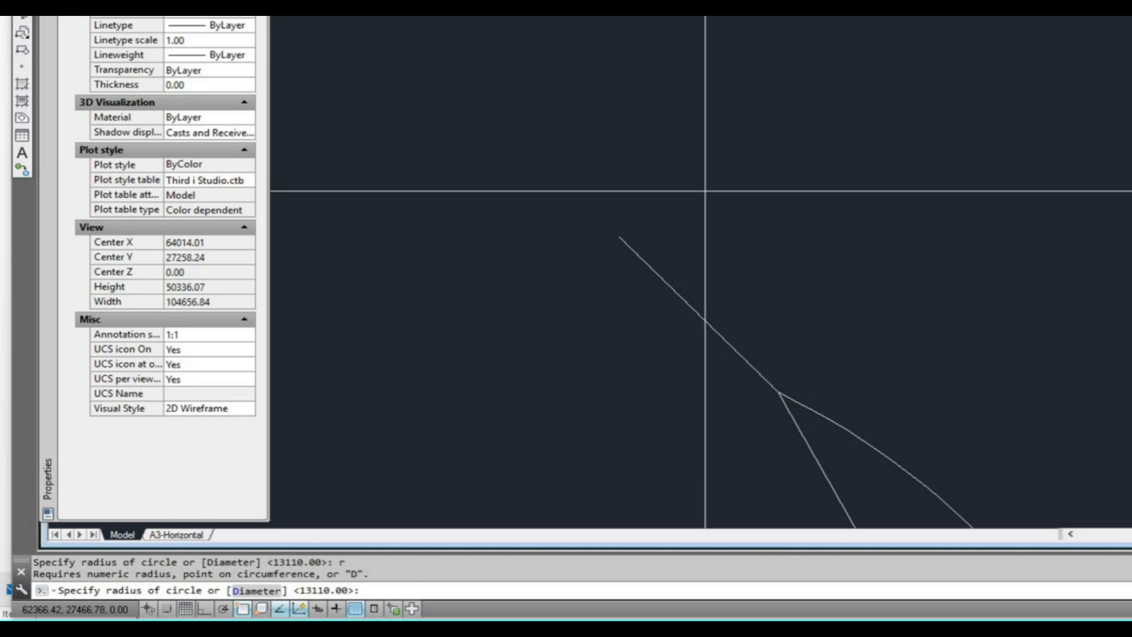
key(Return)
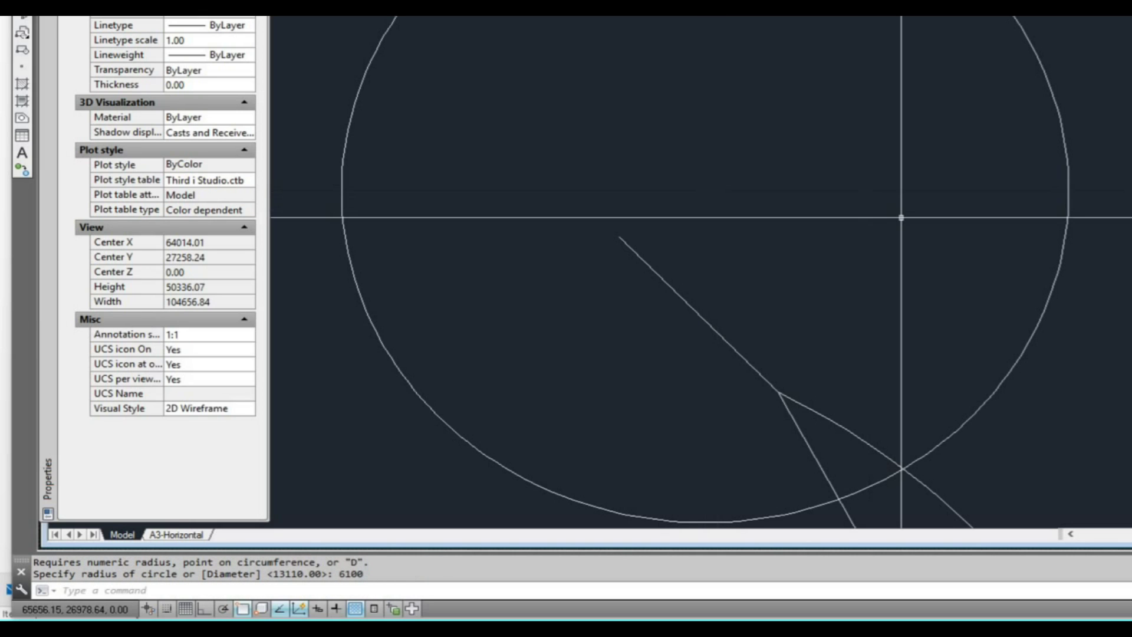
scroll(974, 247, down, 3)
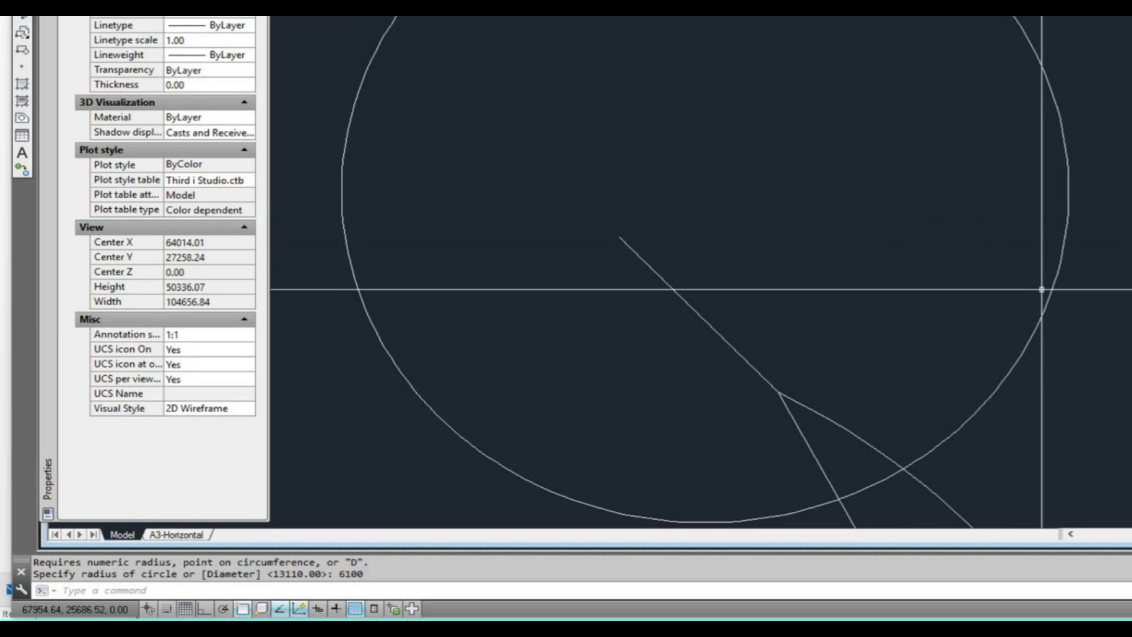
scroll(1003, 308, up, 1)
key(Escape)
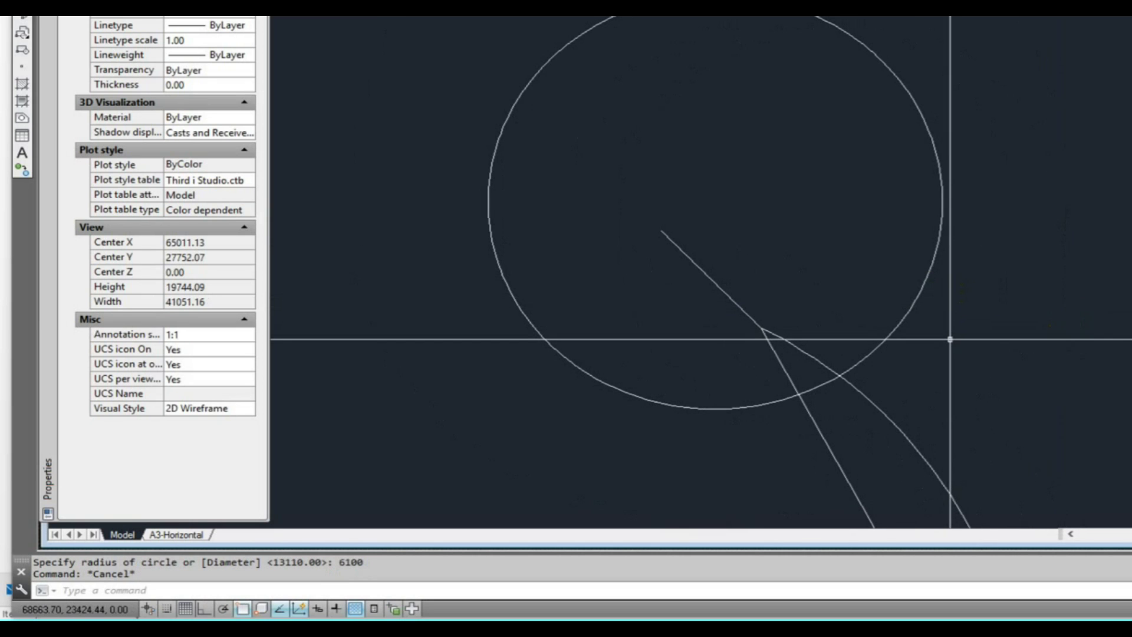
Start a line at the circle's top quadrant.
text(l)
key(Return)
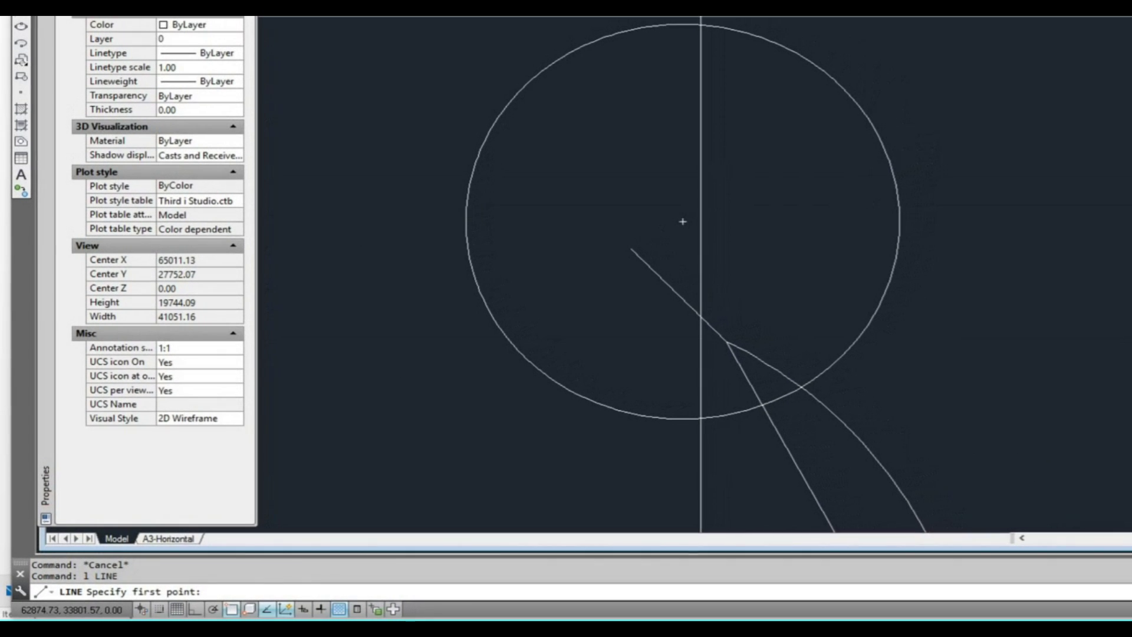
click(683, 24)
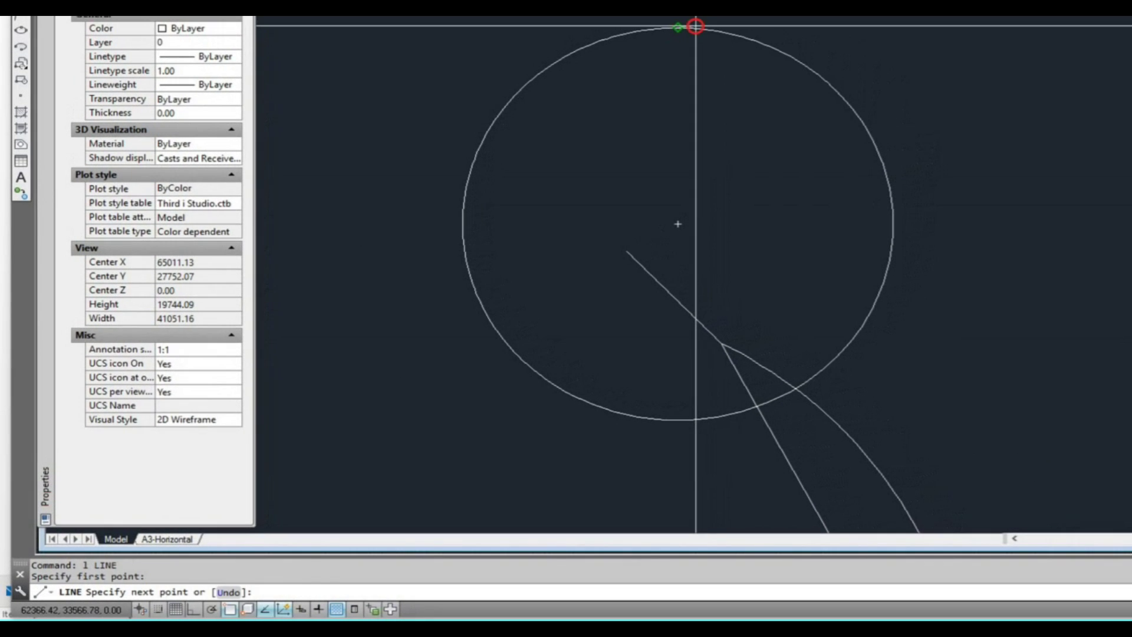
End the vertical line at the bottom quadrant and trim away the circle's left half.
click(683, 419)
key(Return)
text(tr)
key(Return)
click(695, 389)
click(614, 374)
Erase the vertical construction line.
key(Return)
click(590, 380)
click(535, 408)
key(Escape)
click(708, 389)
click(644, 381)
text(e)
key(Return)
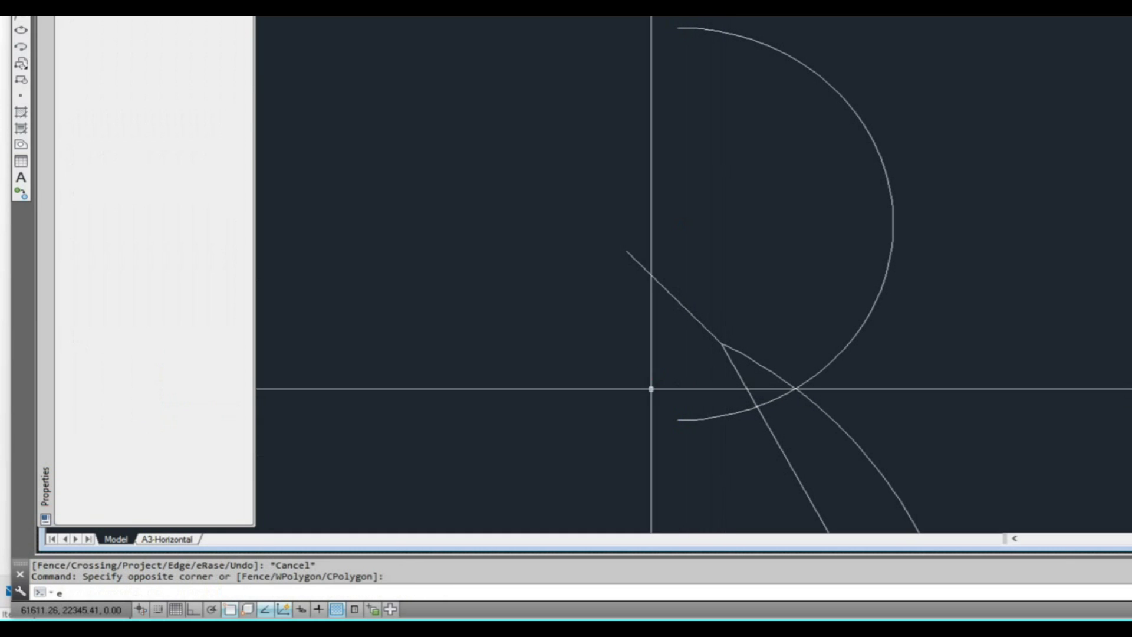
Shorten the half-circle arc to a total length of 3960 with LENGTHEN.
text(le)
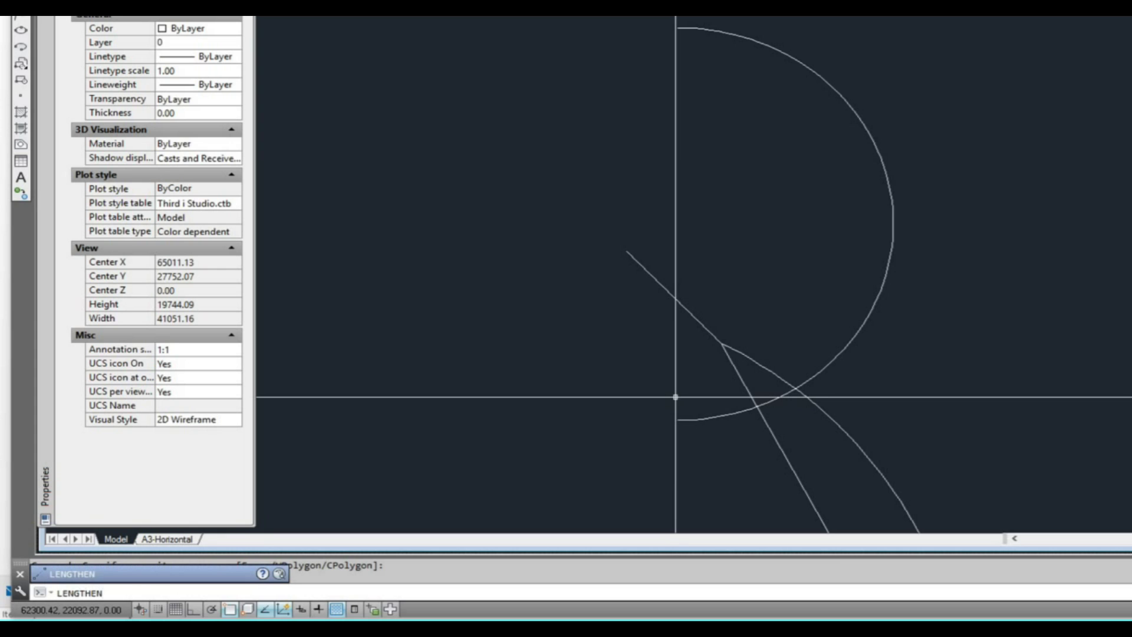
key(Return)
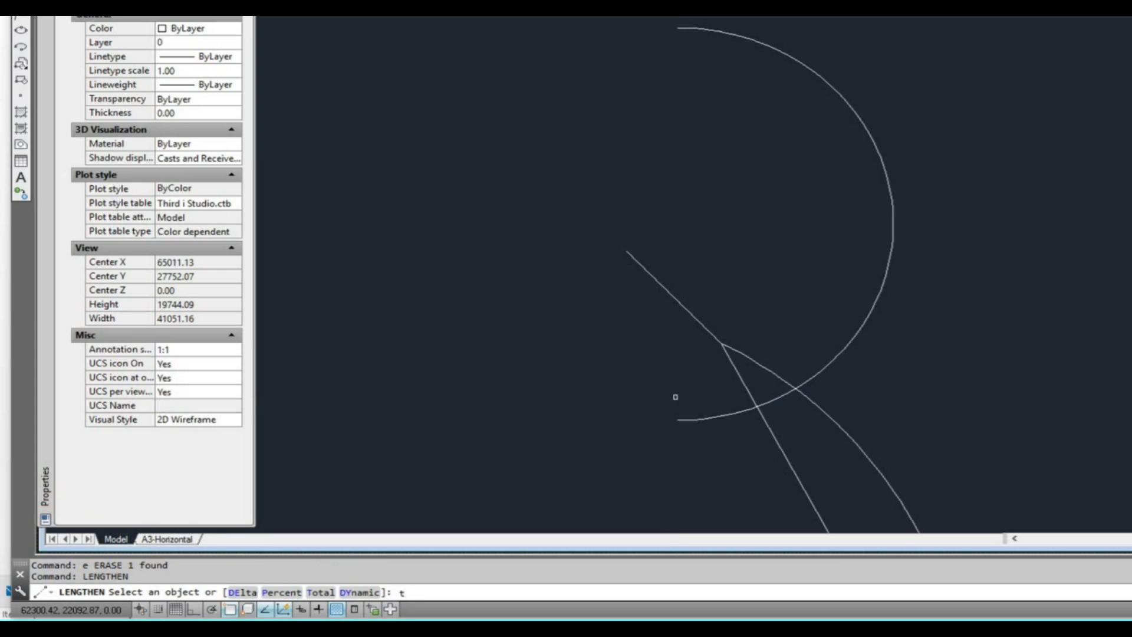
key(Return)
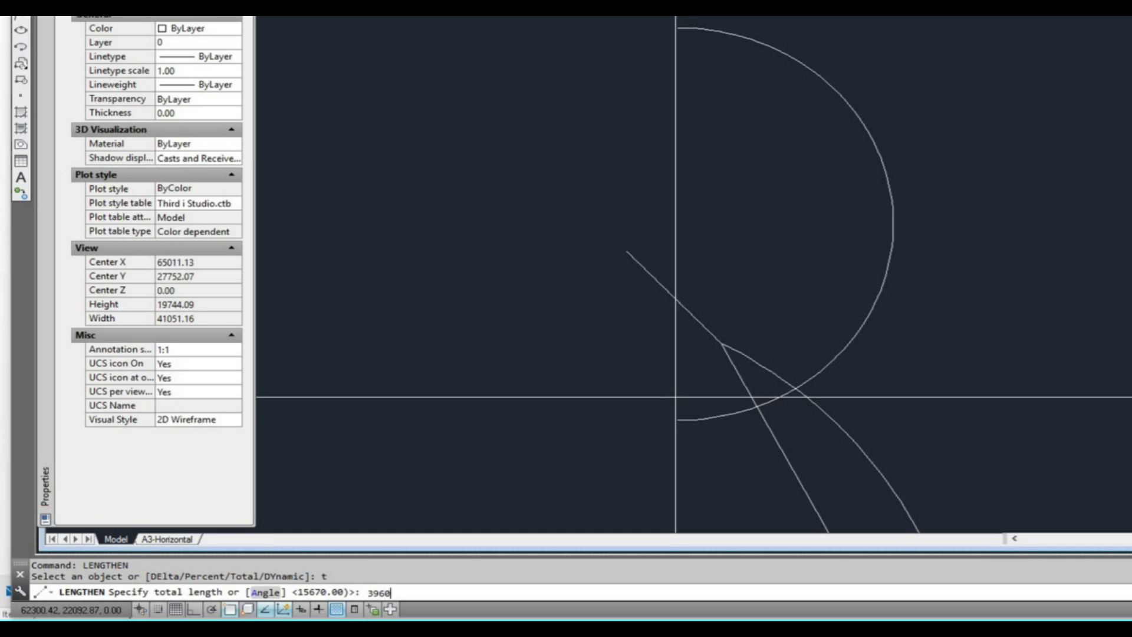
key(Return)
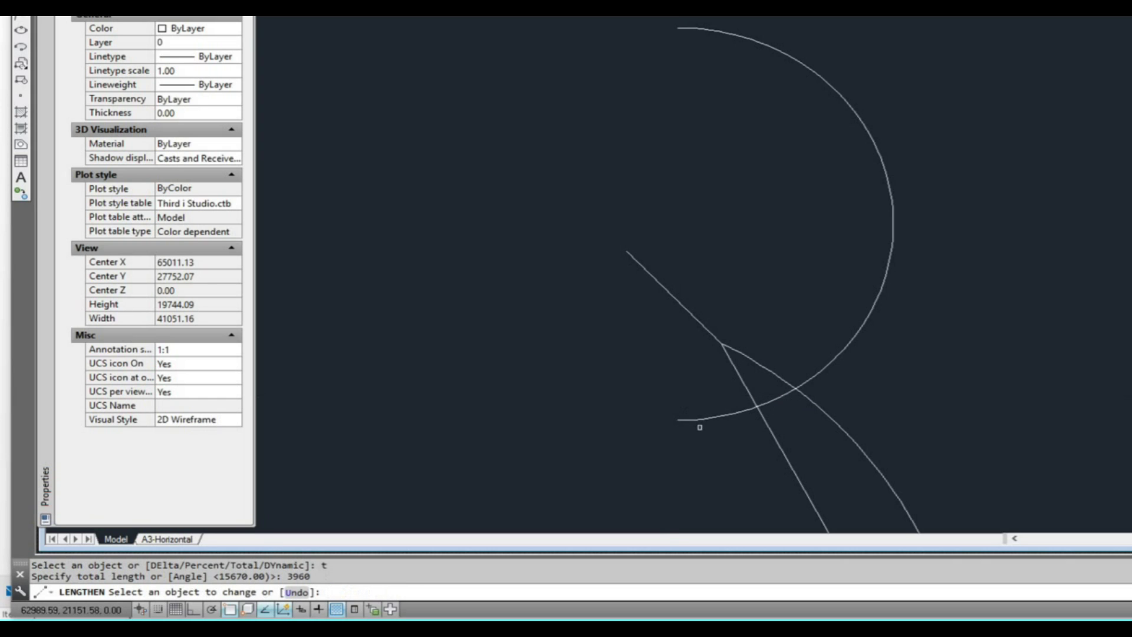
click(701, 419)
key(Escape)
Move the 3960 arc so its end sits at the line intersection.
click(758, 37)
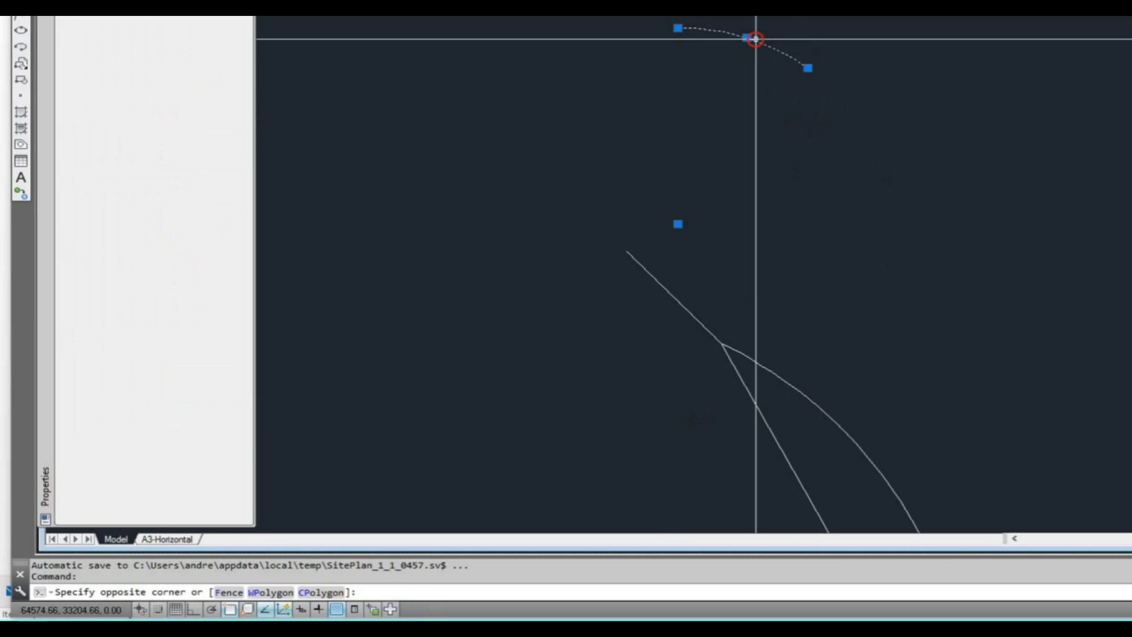
click(809, 68)
key(space)
scroll(755, 268, up, 2)
click(702, 387)
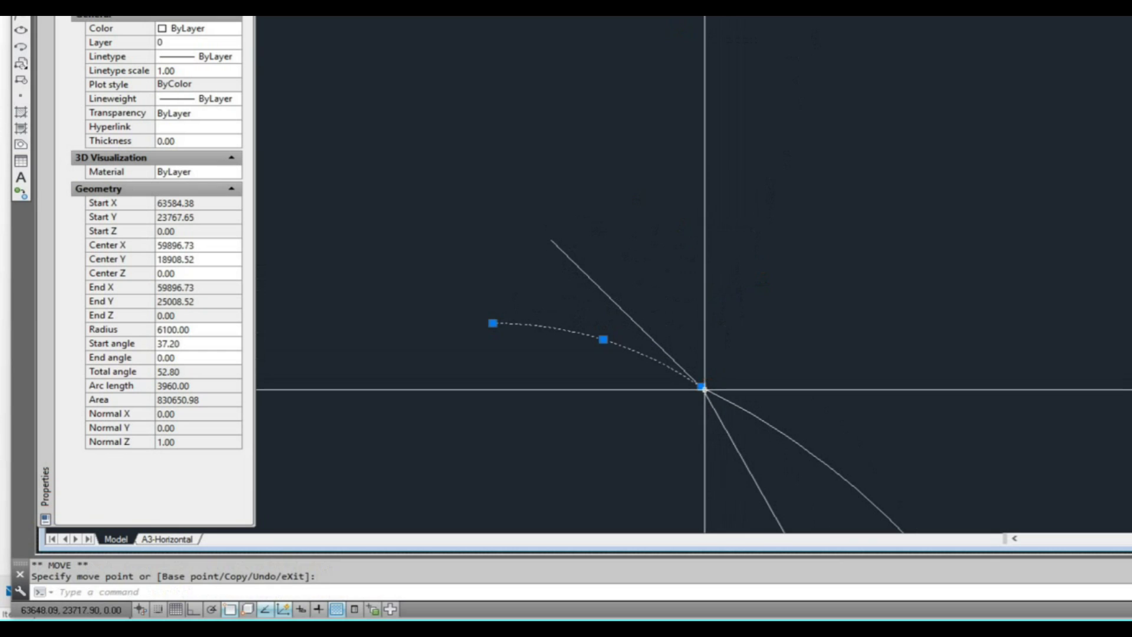
Rotate the arc about the intersection, by Reference, to align with the 3890 boundary line.
click(702, 386)
scroll(701, 387, up, 2)
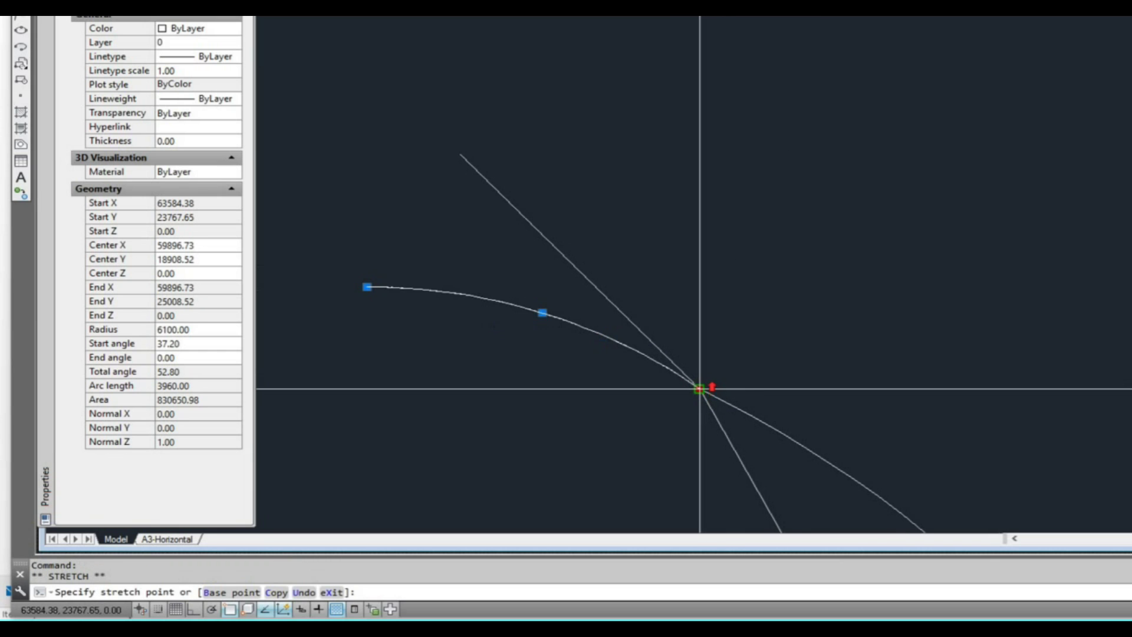
key(space)
key(space)
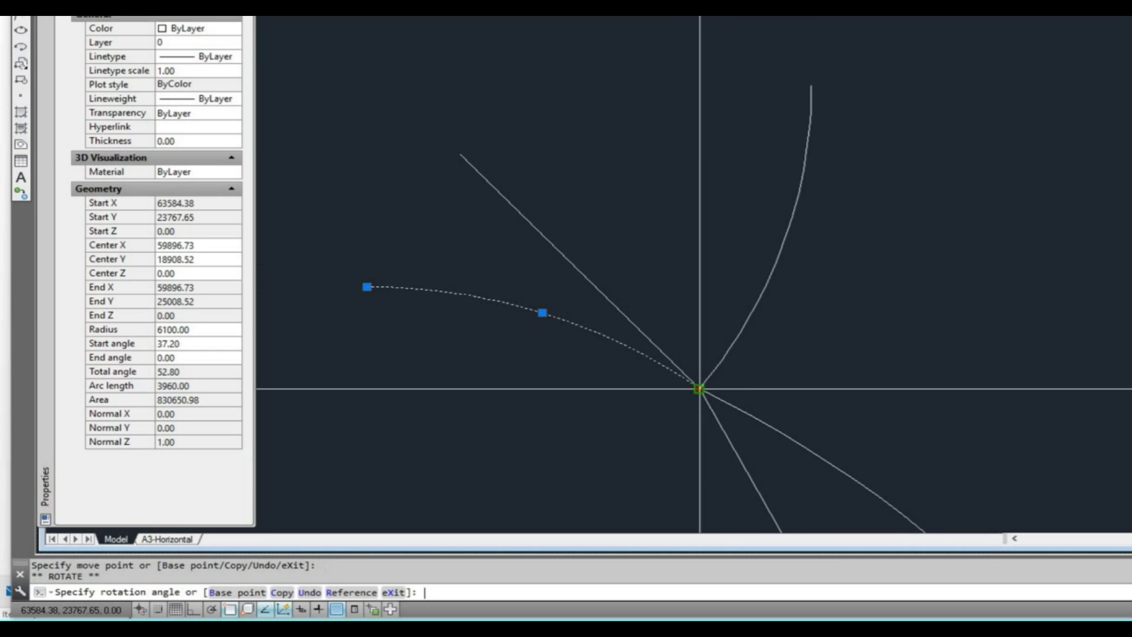
text(r)
key(Return)
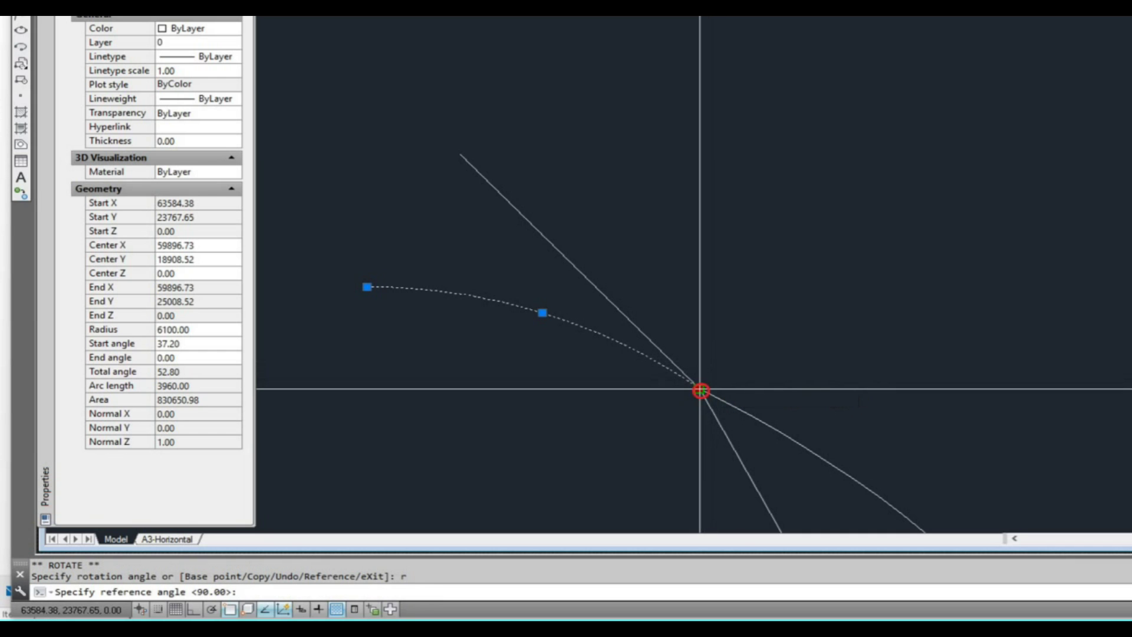
click(701, 390)
click(367, 287)
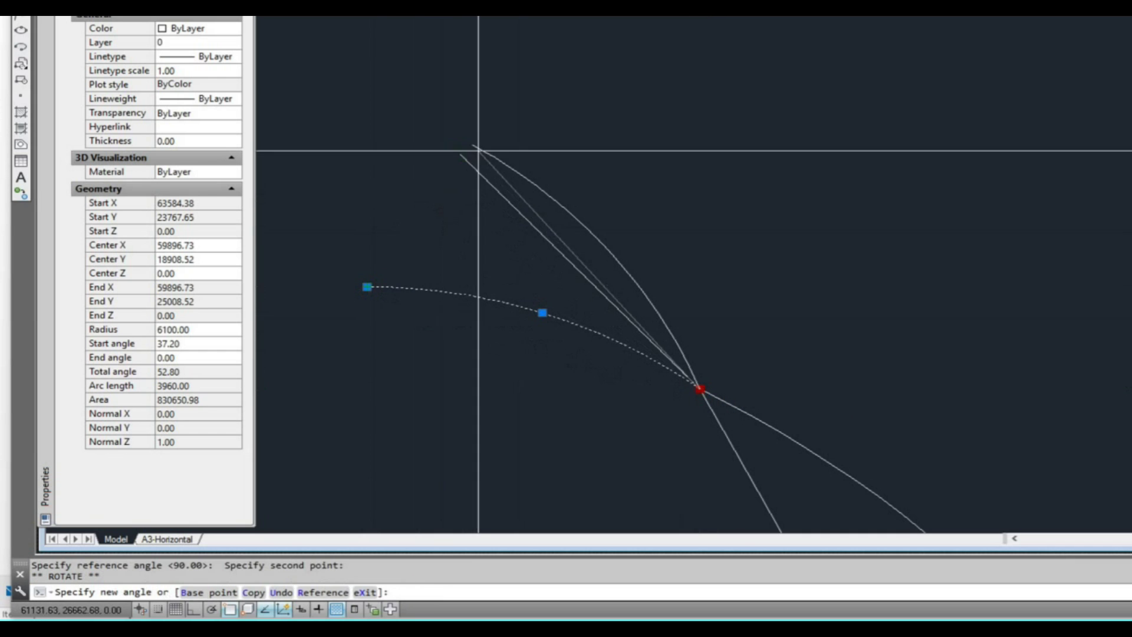
click(473, 170)
key(Escape)
scroll(743, 333, down, 3)
scroll(743, 333, down, 2)
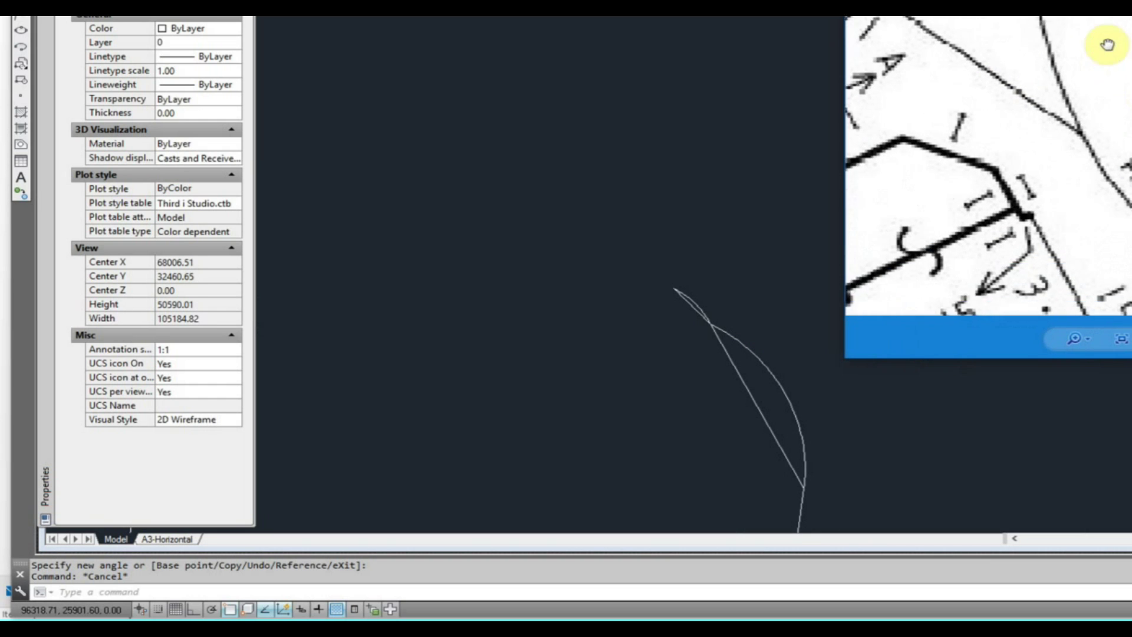
click(759, 286)
Try a 90° rotation of the arc about the intersection, then undo it.
click(683, 286)
scroll(682, 308, up, 6)
click(576, 272)
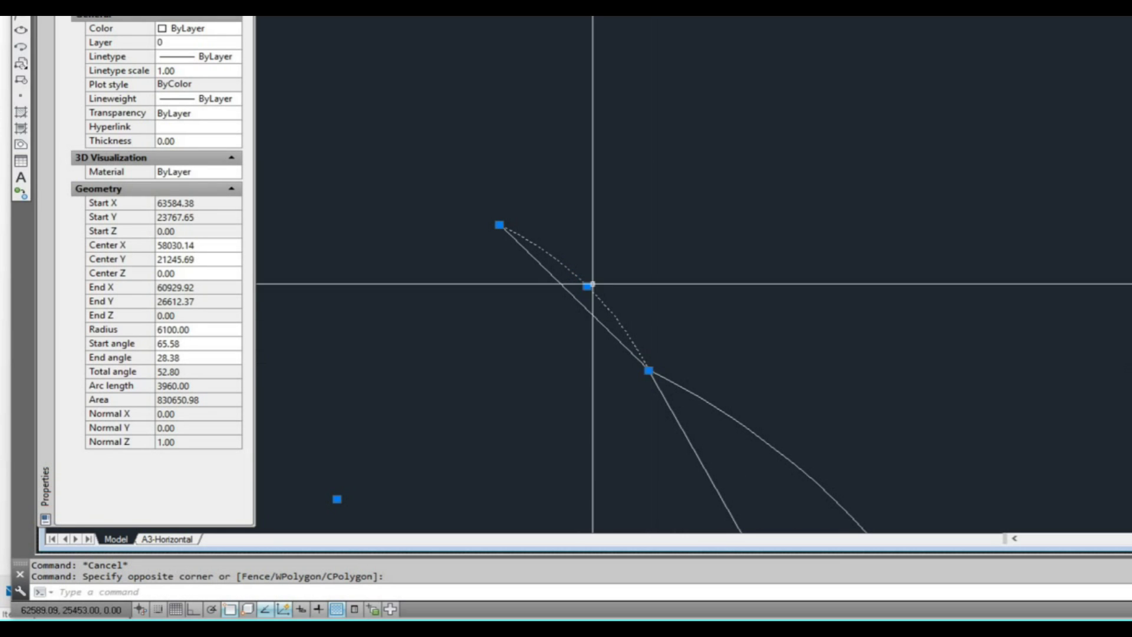
scroll(616, 308, up, 2)
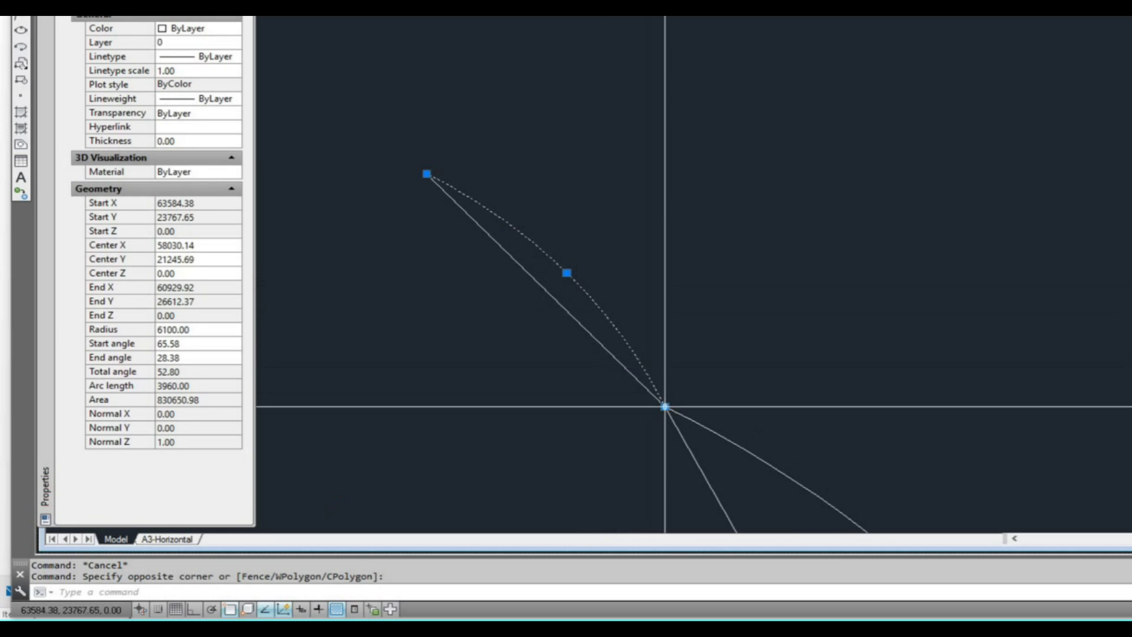
click(664, 407)
key(space)
key(space)
key(space)
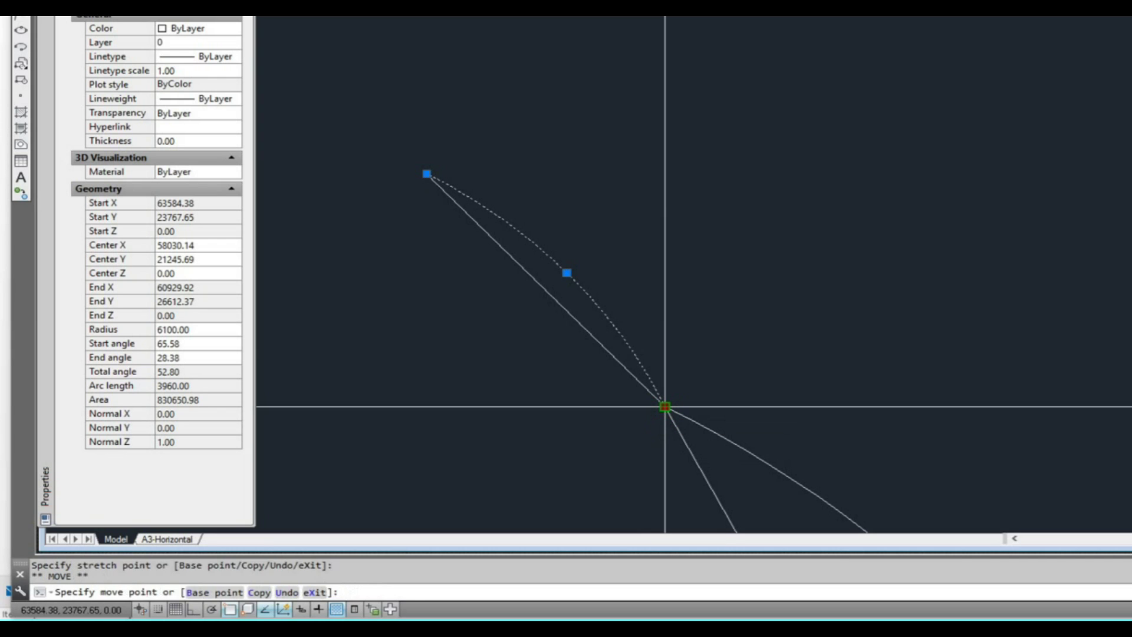
key(space)
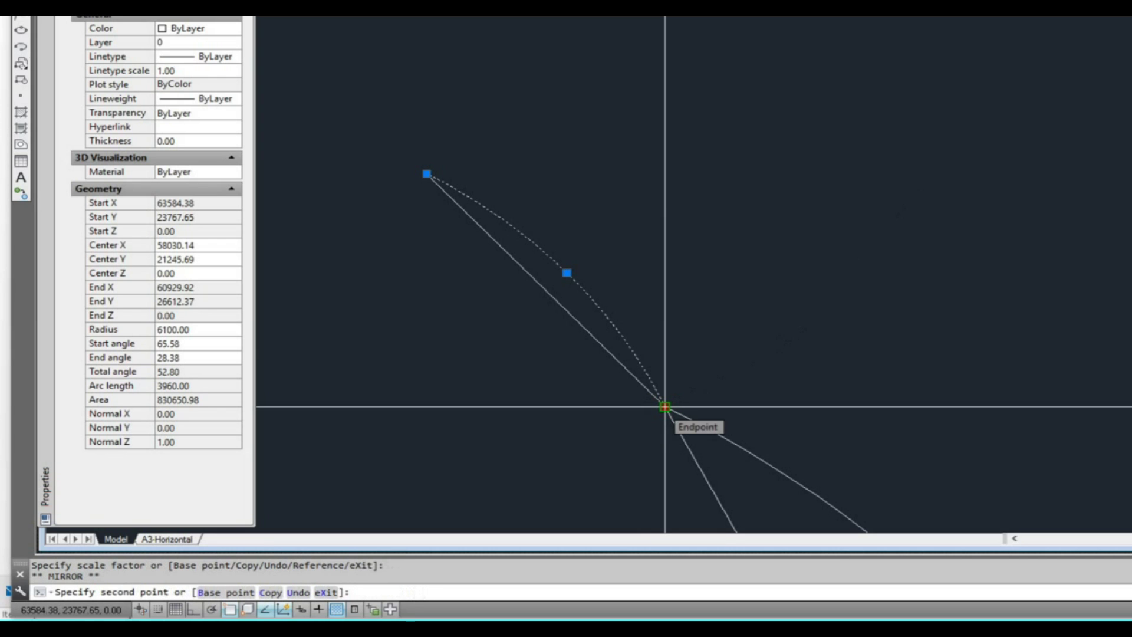
text(r)
key(space)
text(90)
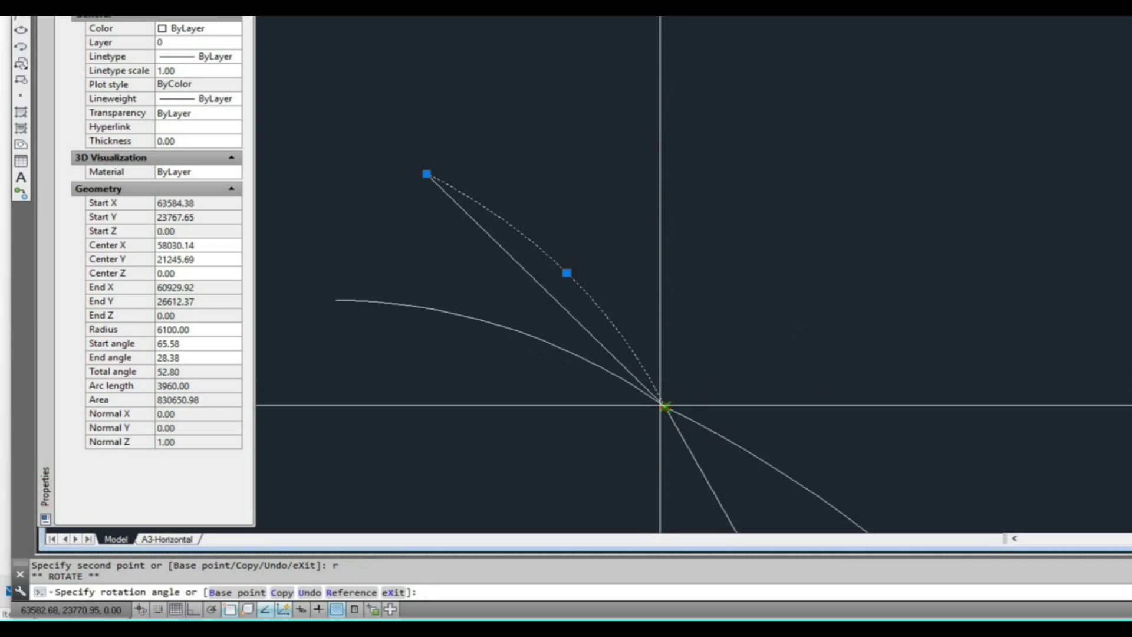
key(Return)
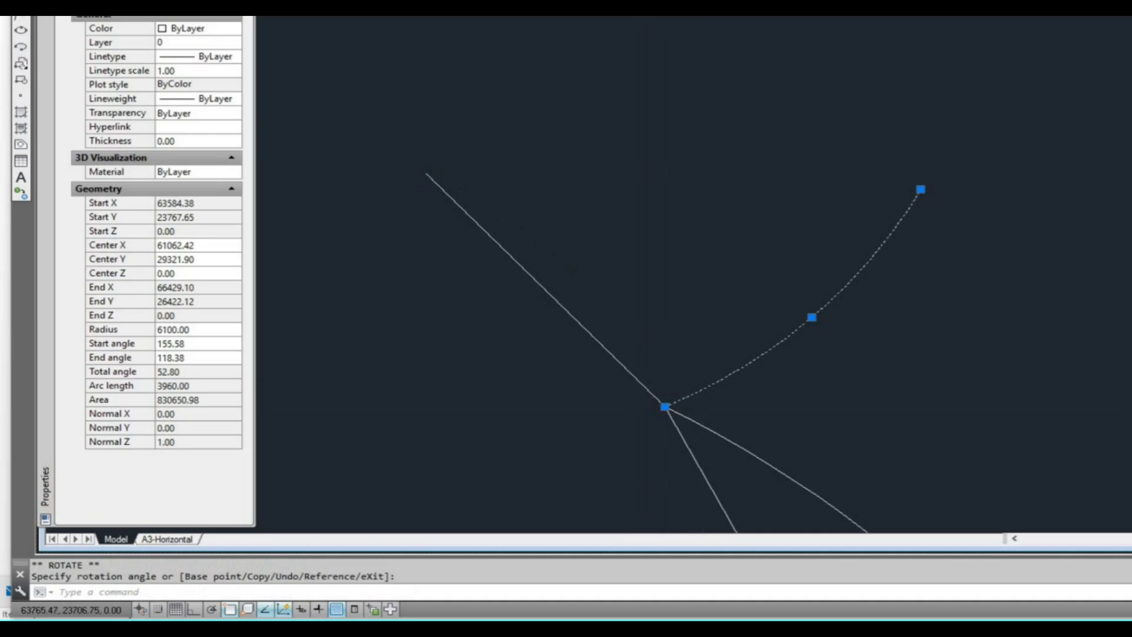
key(Escape)
key(Escape)
text(u)
key(Return)
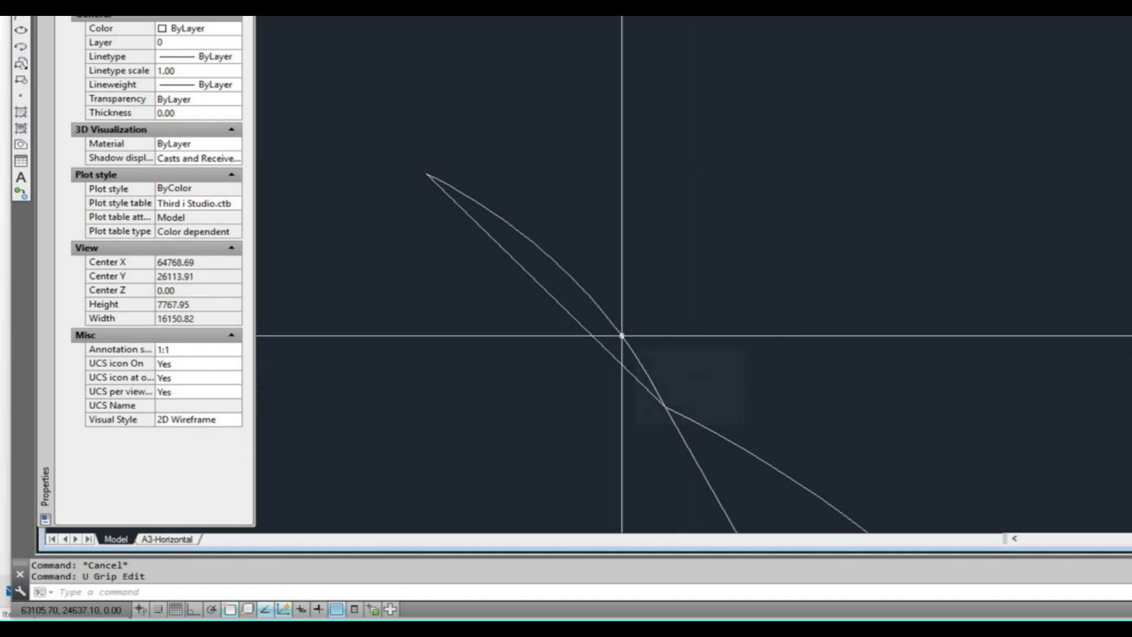
Mirror the 3960-long arc about a line from the intersection to the arc's end.
text(Mi)
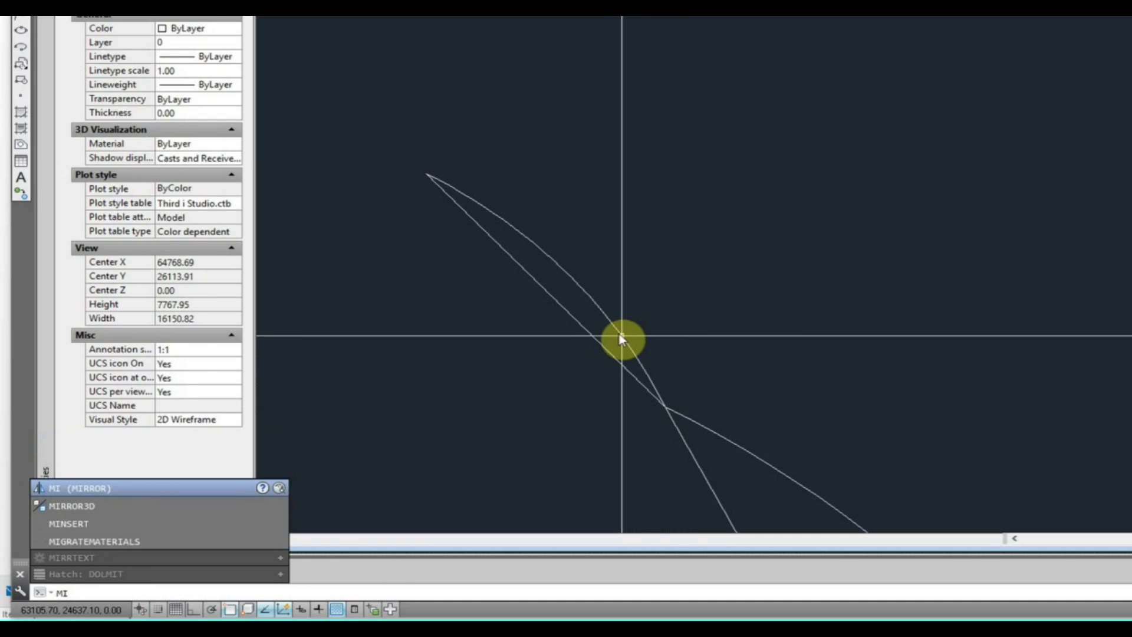
key(Return)
click(616, 321)
click(591, 316)
key(Return)
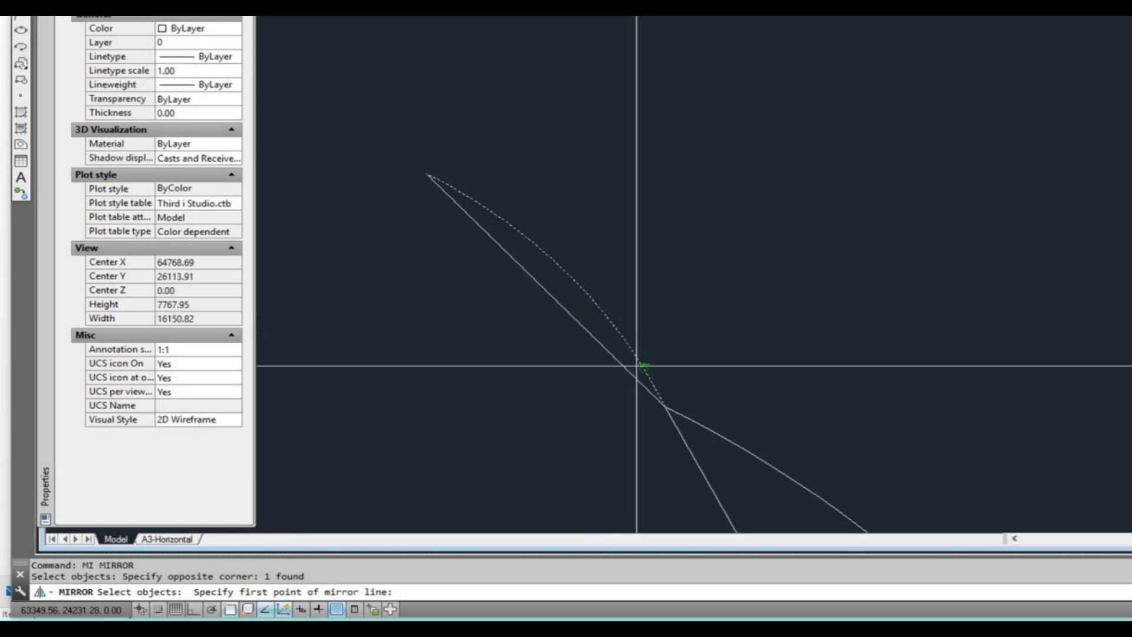
click(666, 406)
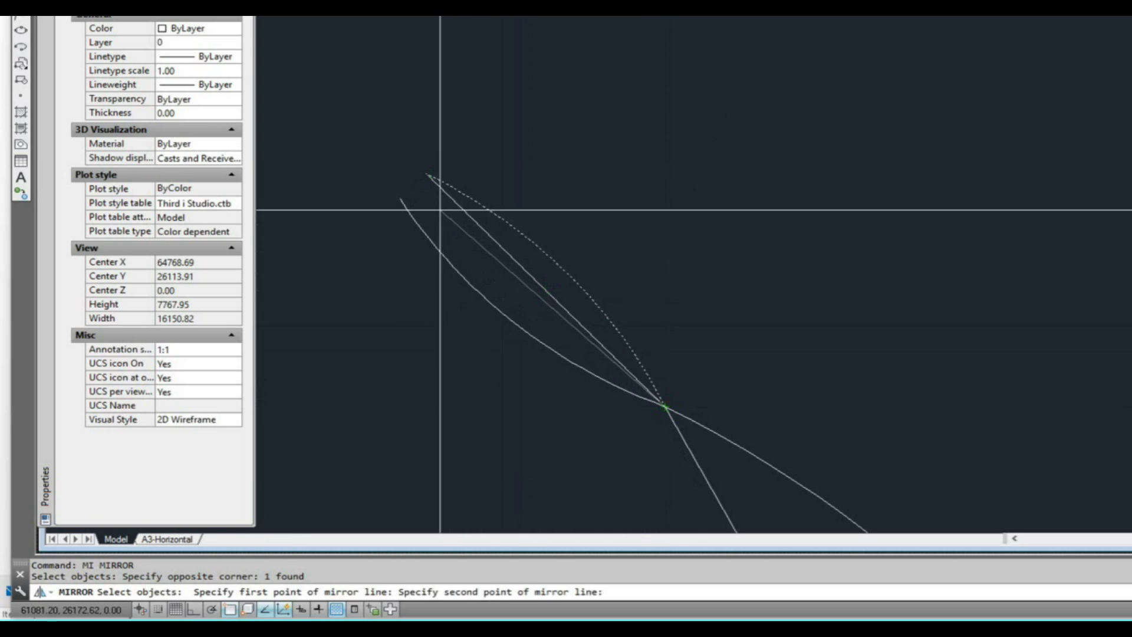
click(434, 189)
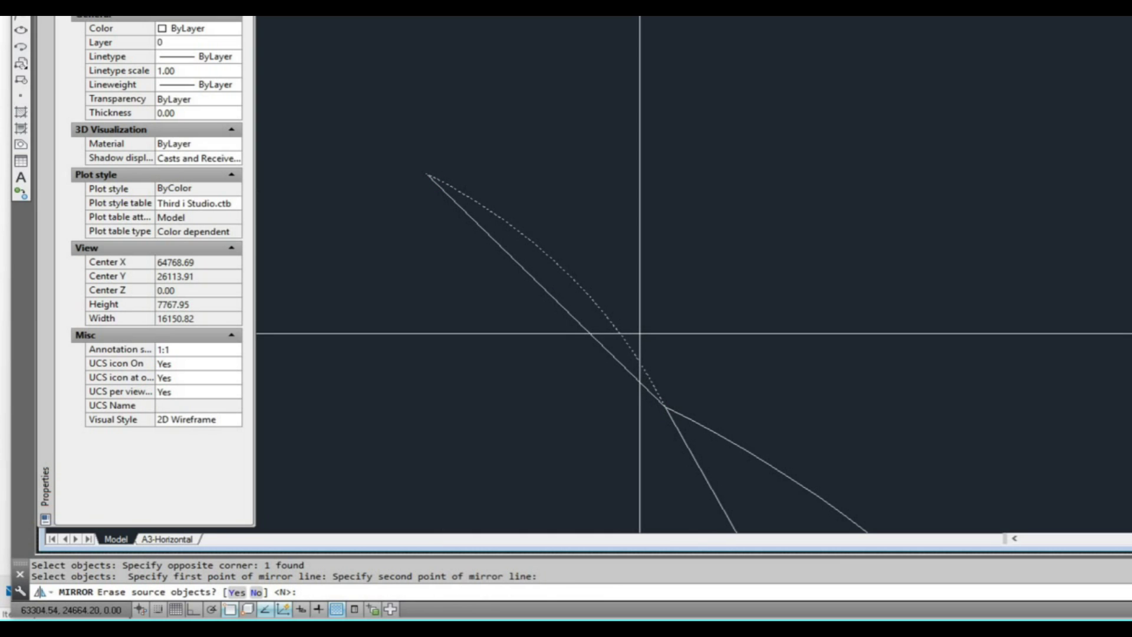
key(Escape)
key(Escape)
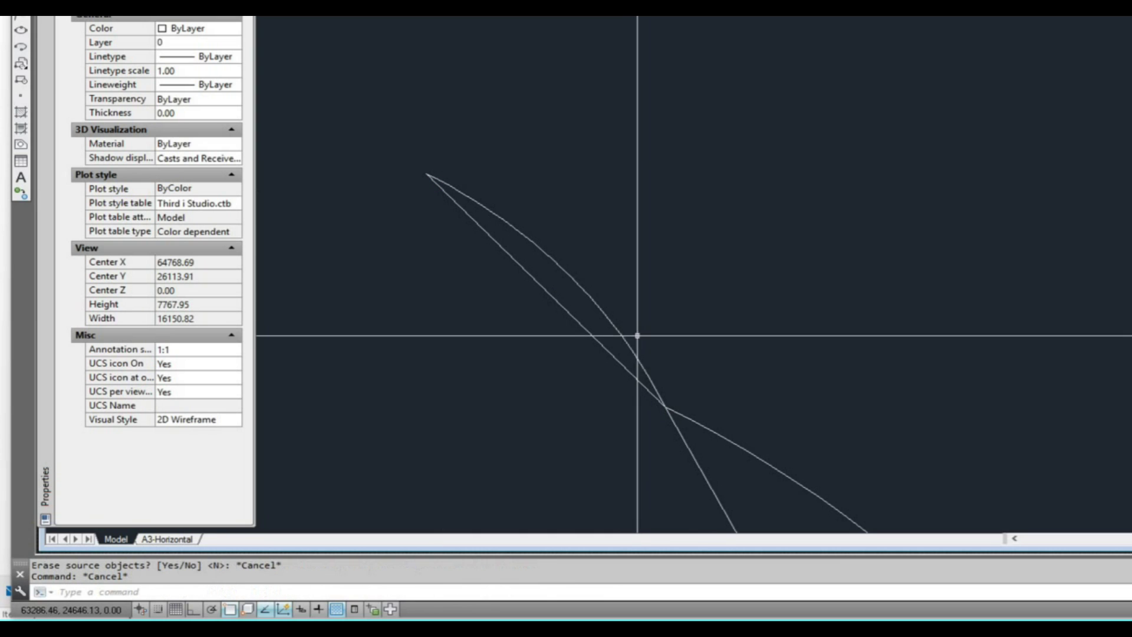
Grab the arc's end grip and cycle grip edit modes, then cancel the edit.
click(631, 346)
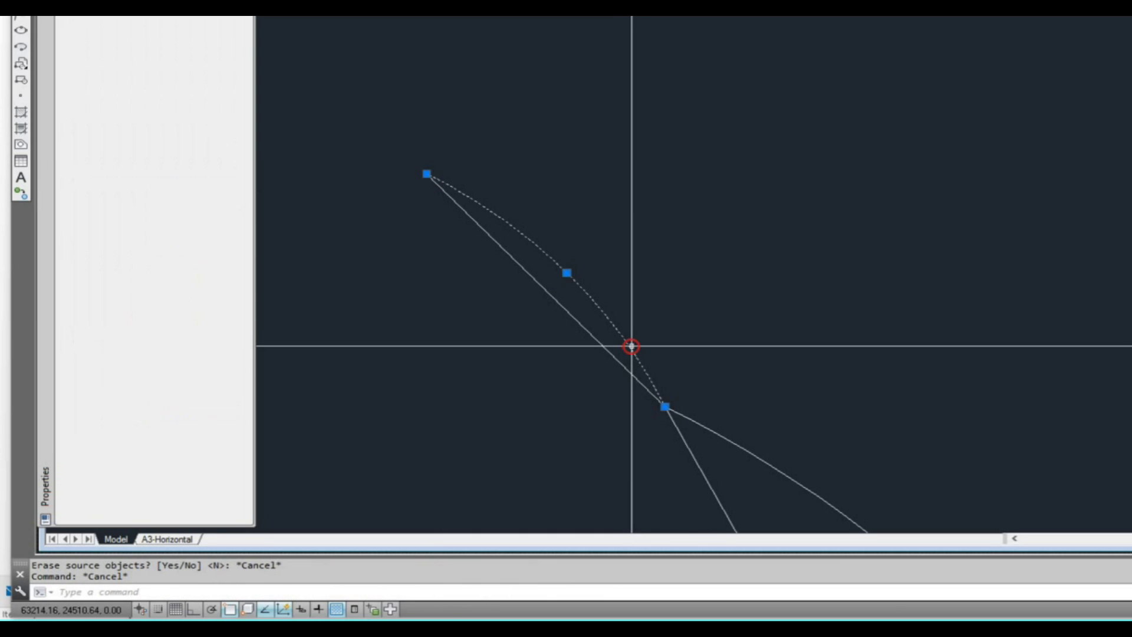
click(665, 406)
key(space)
key(space)
key(space)
key(space)
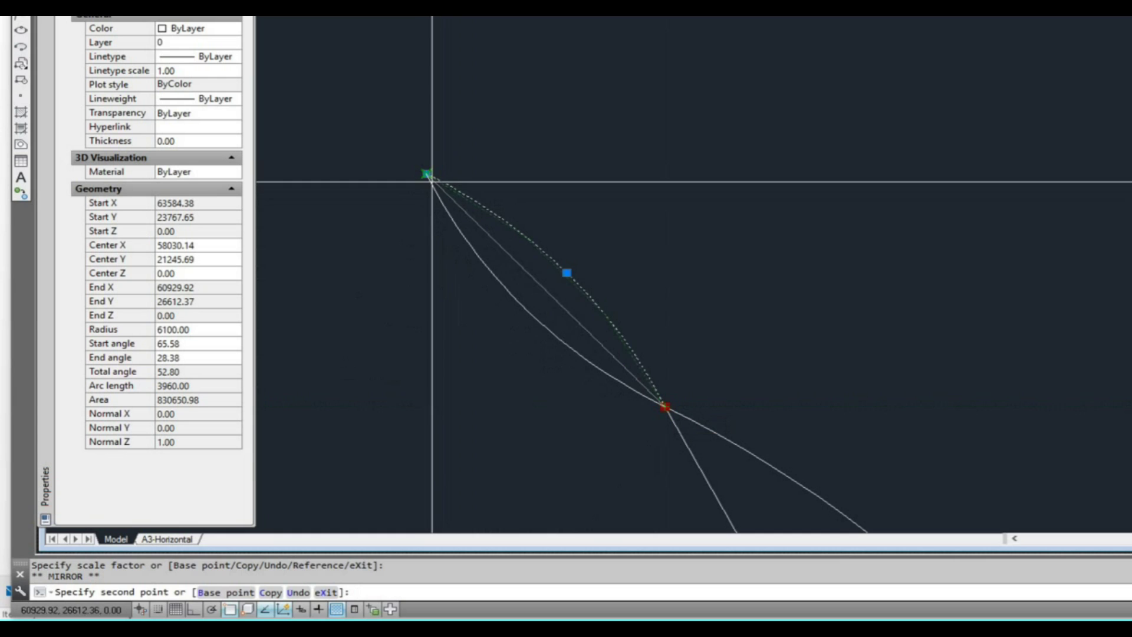
key(Escape)
key(Escape)
Erase the two leftover lines beside the arc with E.
scroll(675, 361, down, 3)
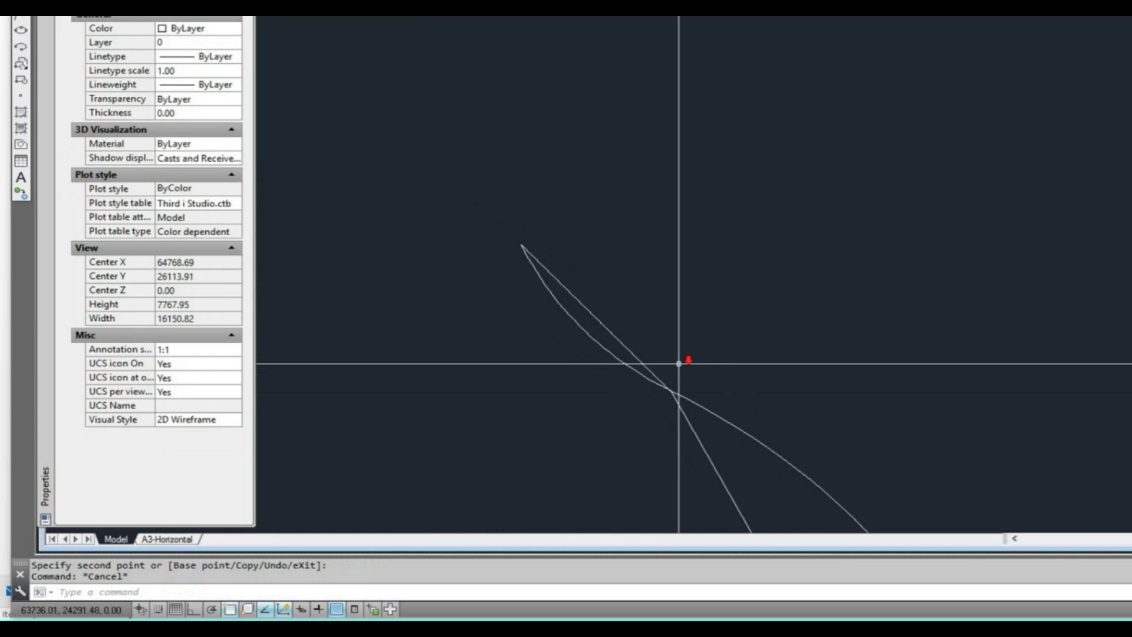
click(635, 344)
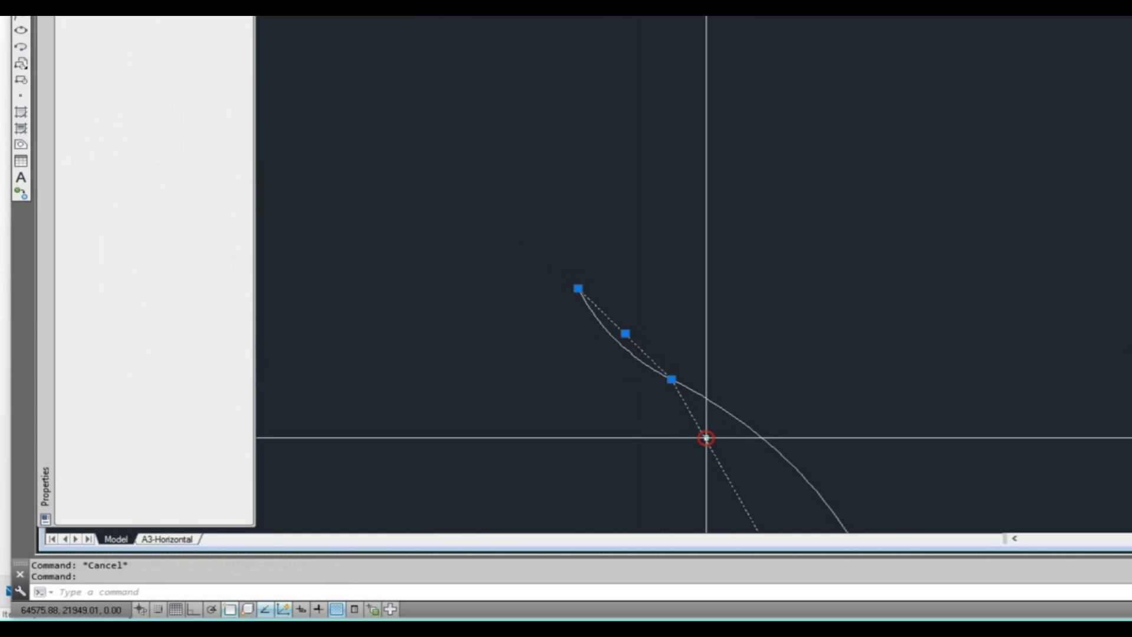
scroll(711, 365, down, 2)
text(e)
key(Return)
scroll(753, 475, up, 1)
key(alt+Tab)
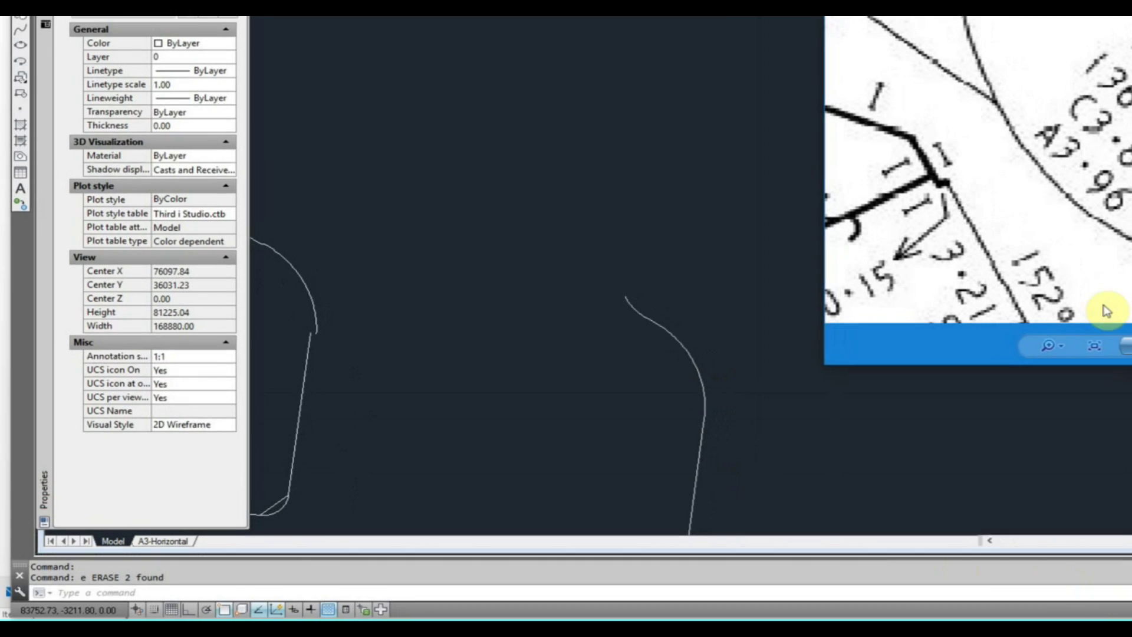
drag(970, 282, 943, 245)
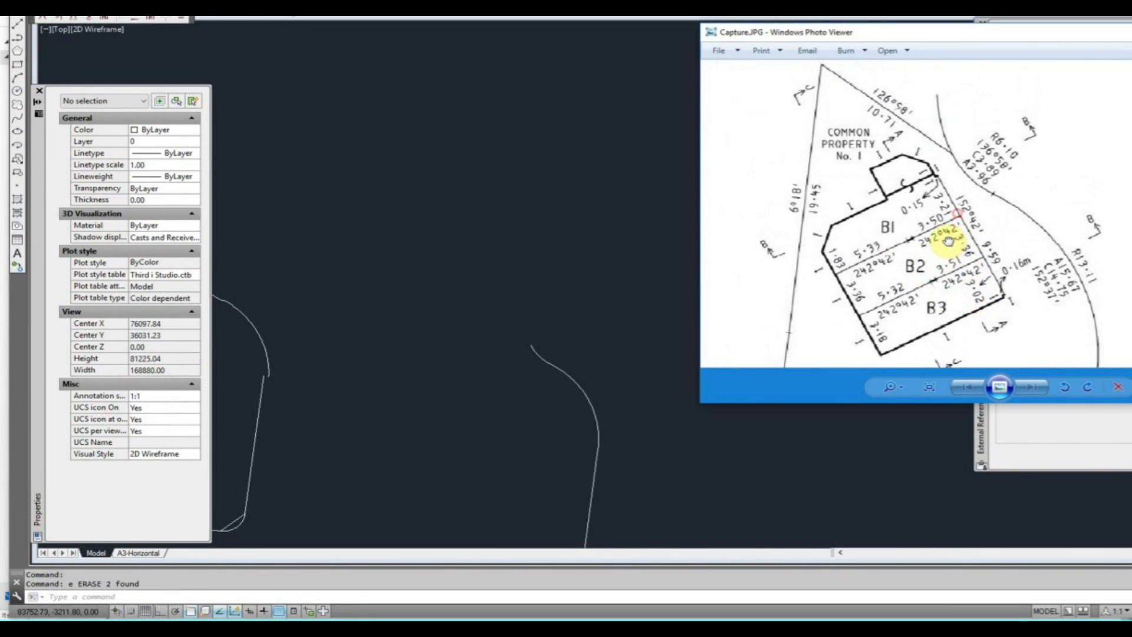
drag(852, 273, 937, 124)
mouse_move(892, 295)
mouse_down()
mouse_move(918, 214)
mouse_move(920, 119)
mouse_up()
drag(948, 313, 898, 227)
drag(920, 88, 953, 152)
mouse_move(937, 77)
mouse_down()
mouse_move(943, 120)
mouse_move(968, 146)
mouse_up()
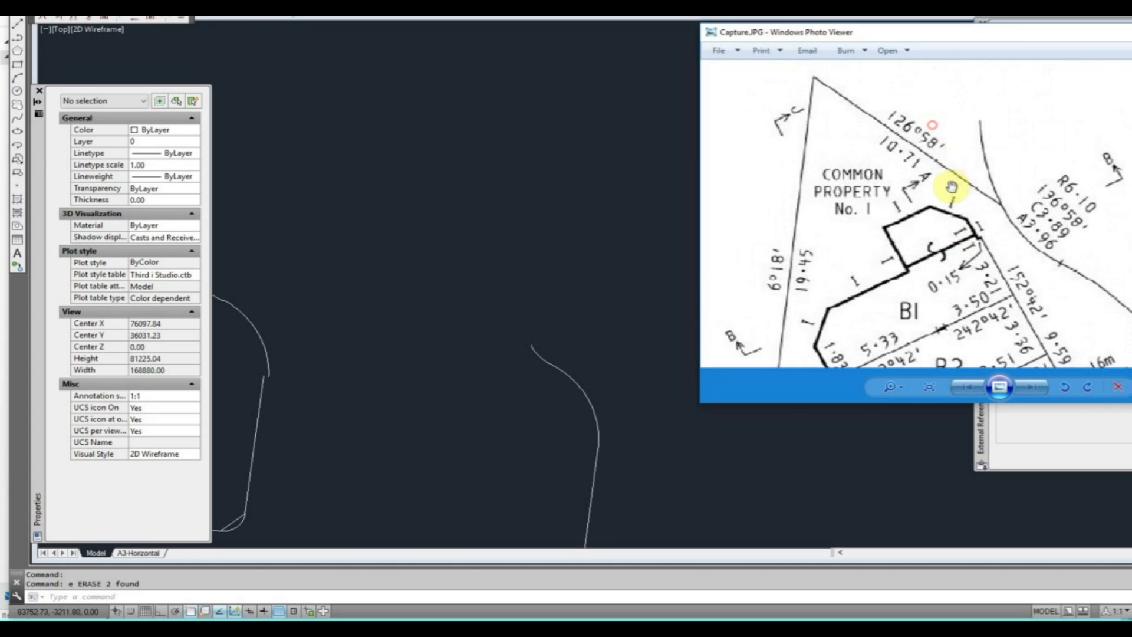
drag(886, 39, 848, 42)
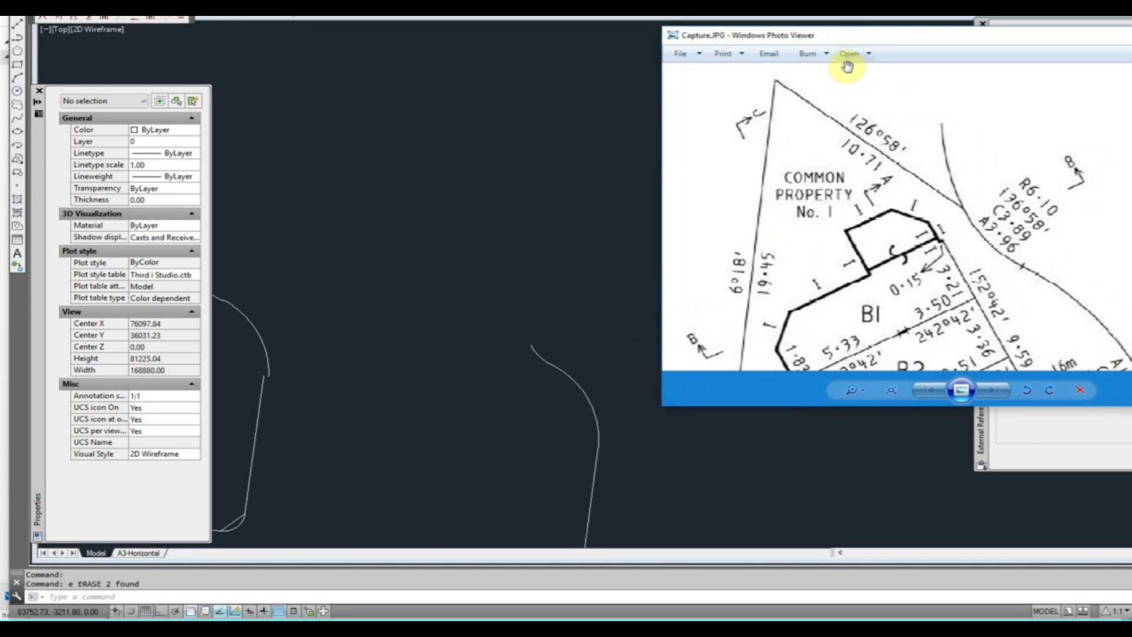
drag(1045, 293, 814, 218)
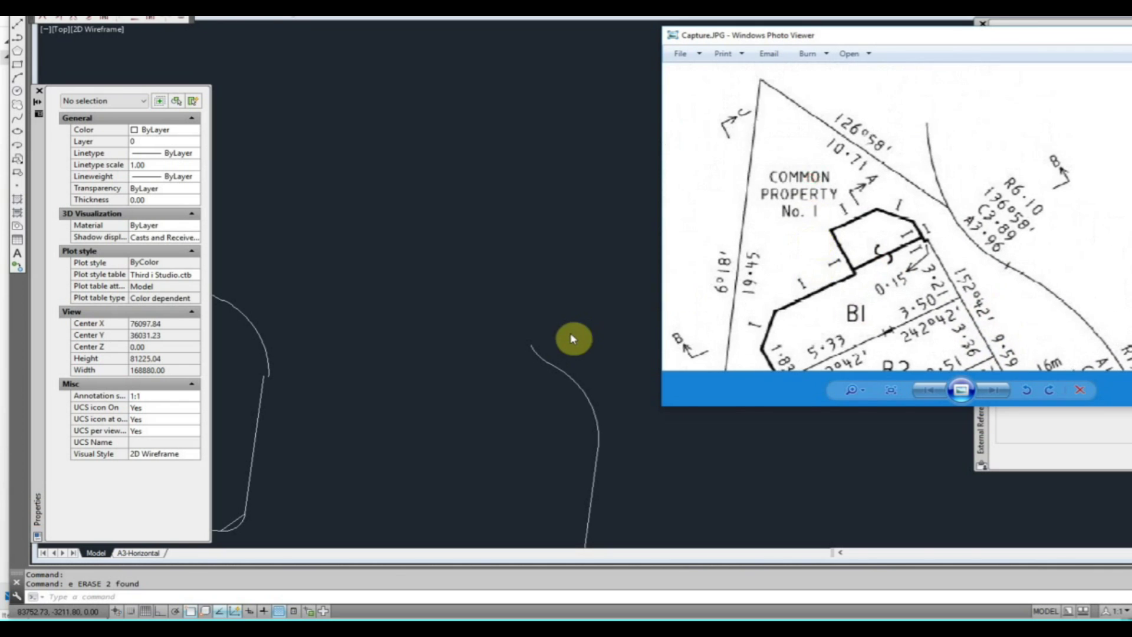
click(576, 336)
scroll(538, 318, up, 2)
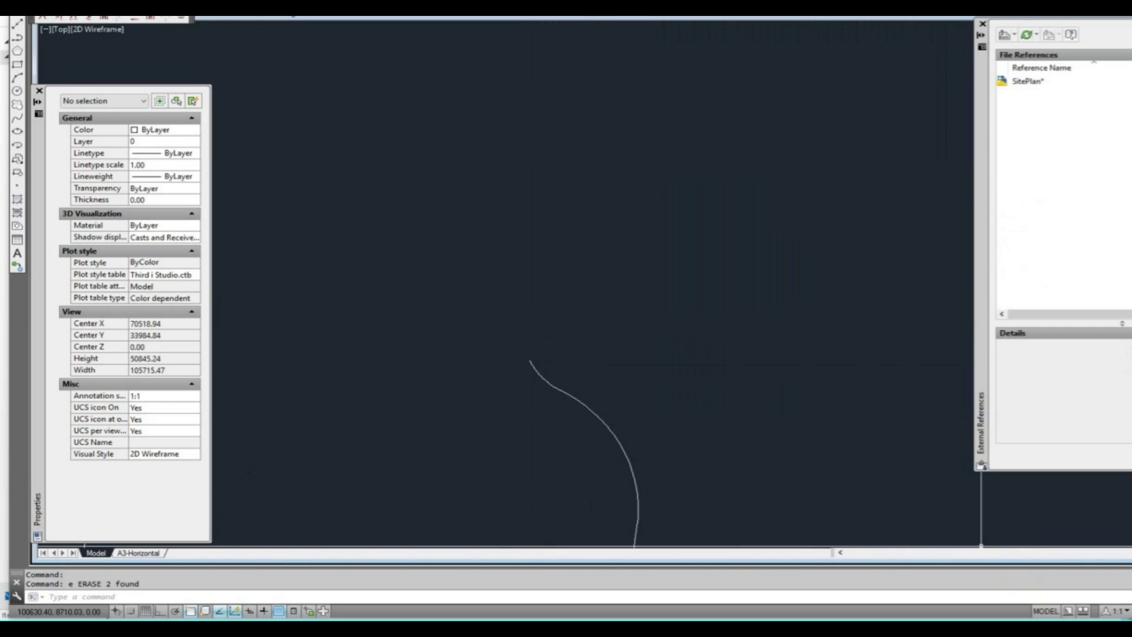
key(alt+Tab)
click(868, 36)
click(639, 362)
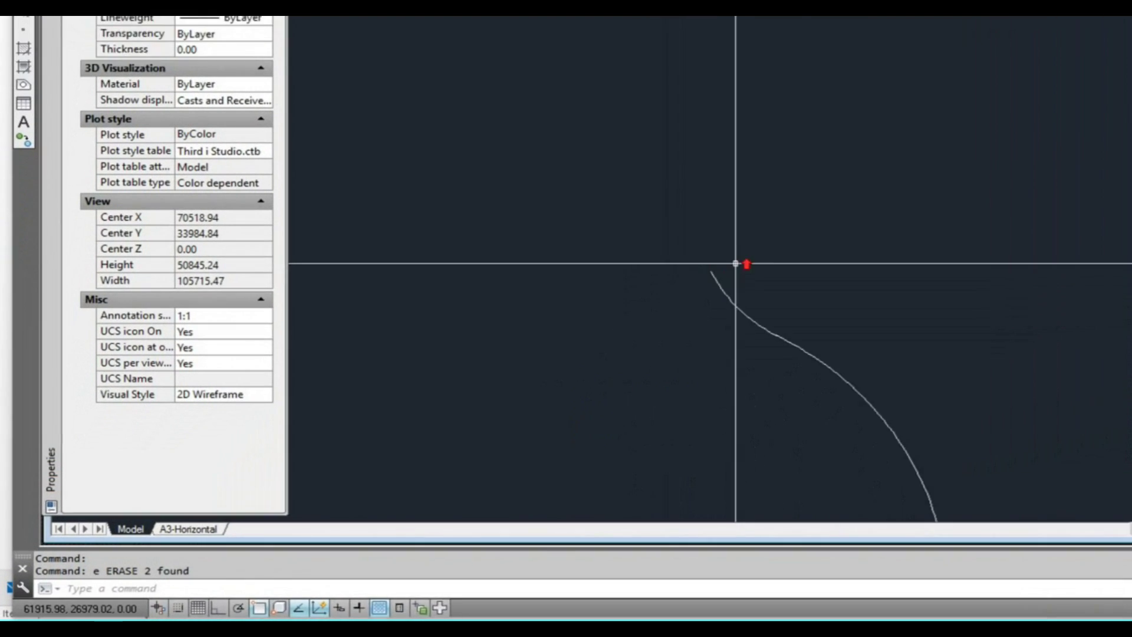
Draw a 10710-long line at bearing 126°58' with the L command.
key(Escape)
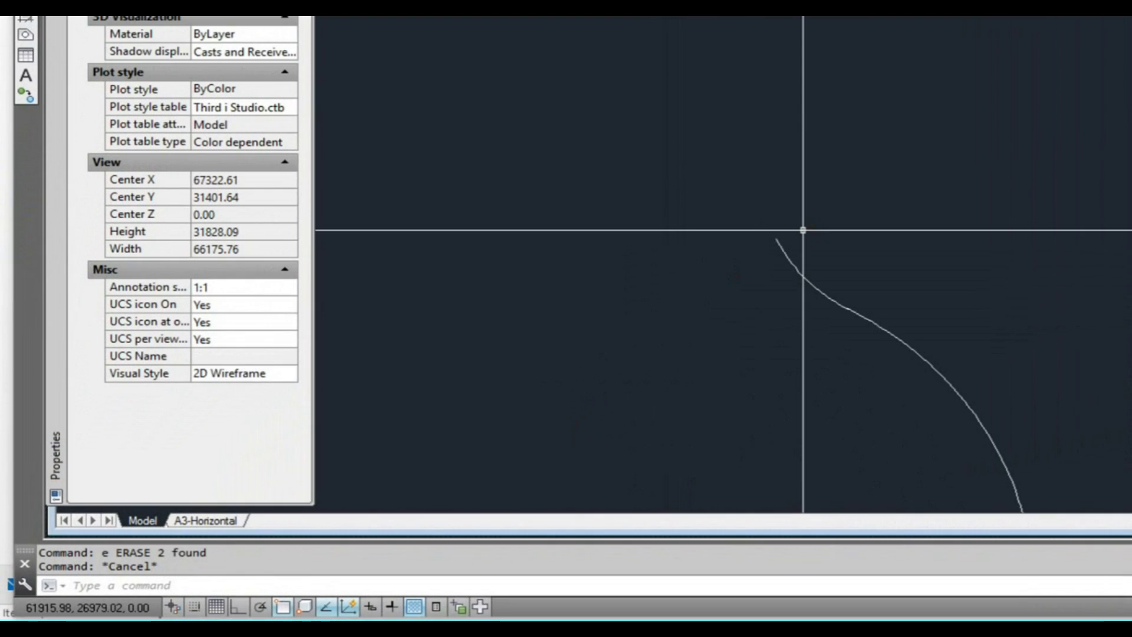
text(l)
key(Return)
click(803, 210)
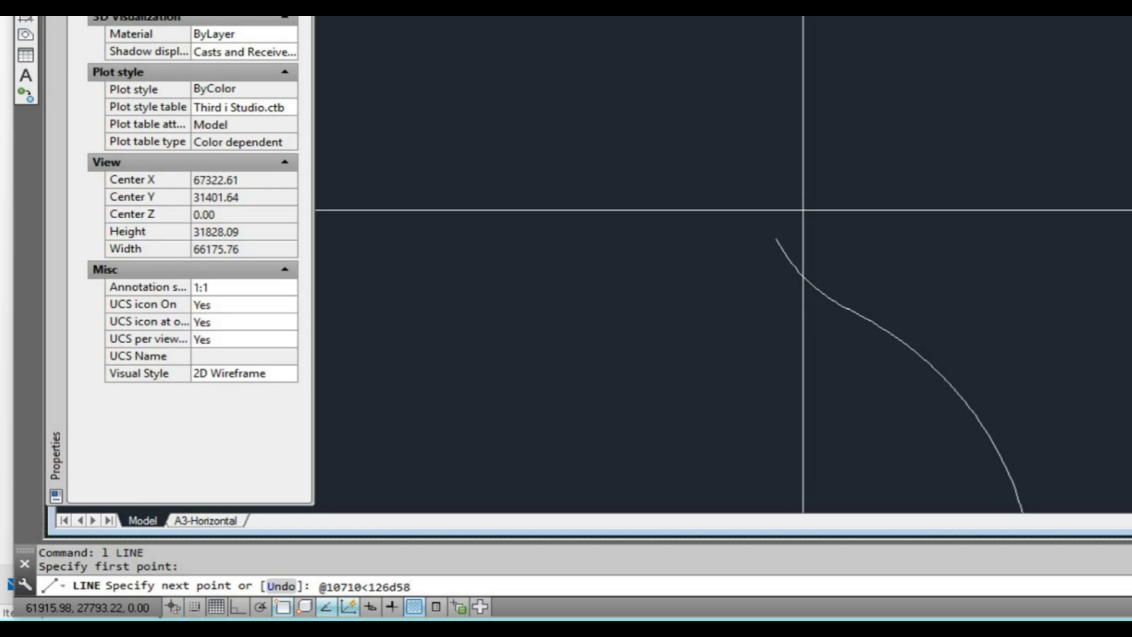
key(Return)
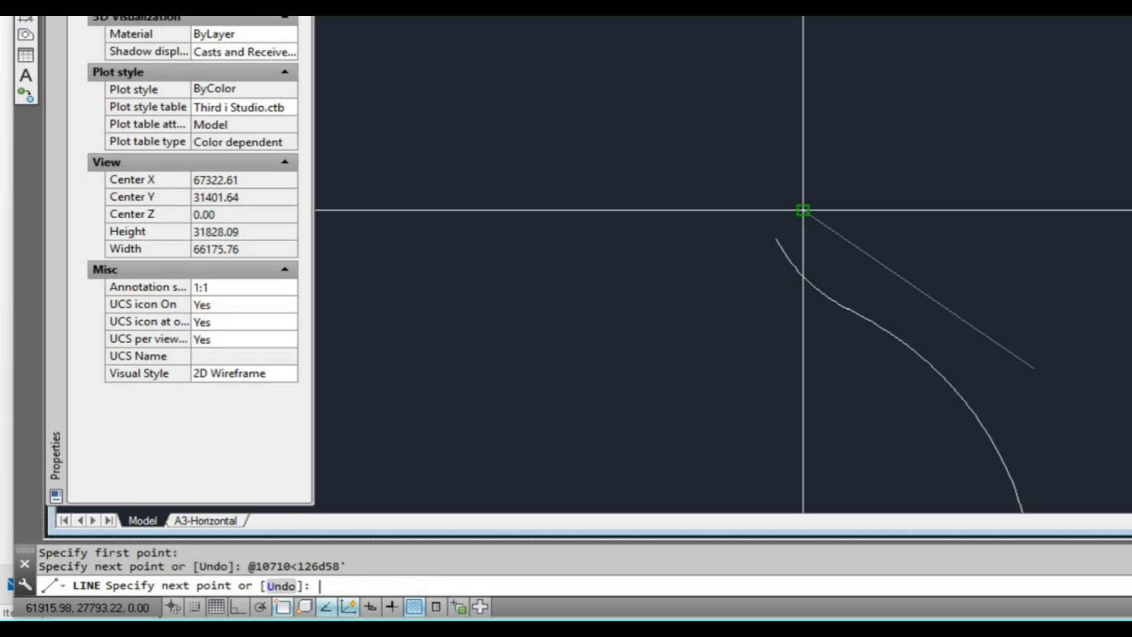
key(Return)
Move the new line by its end grip onto the curve's start point.
click(900, 218)
click(806, 268)
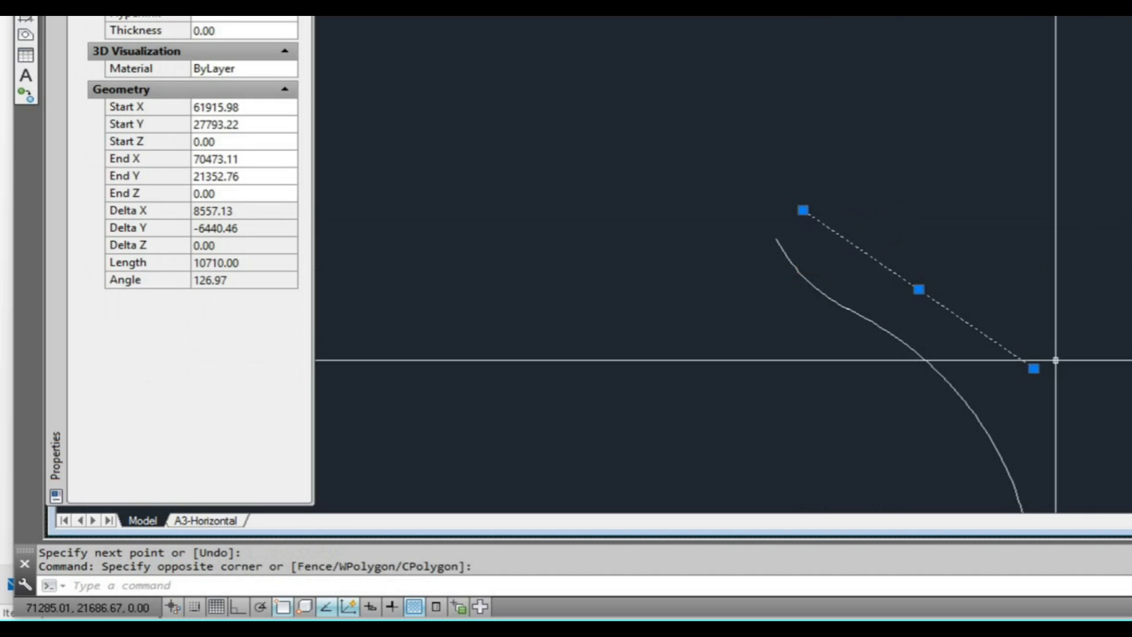
click(1034, 368)
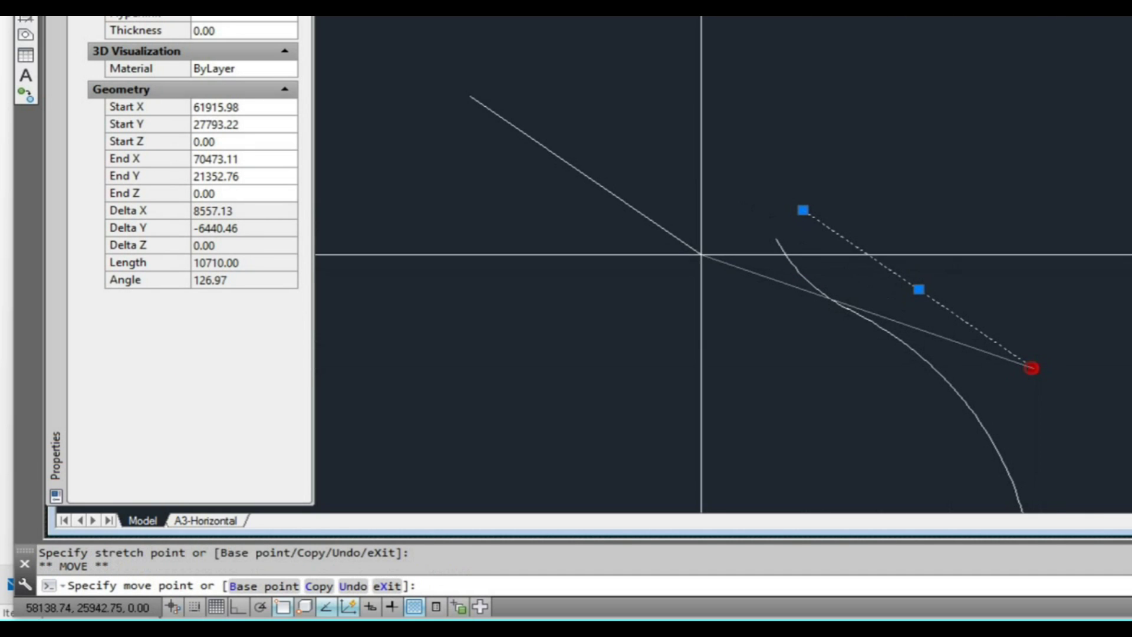
click(776, 240)
key(Escape)
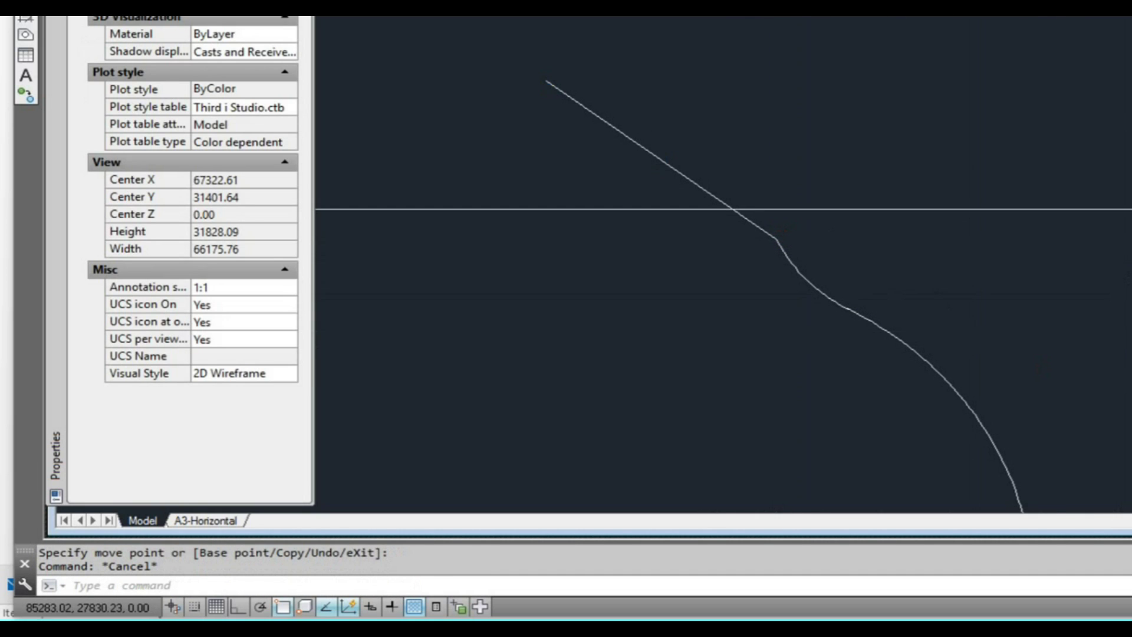
key(alt+Tab)
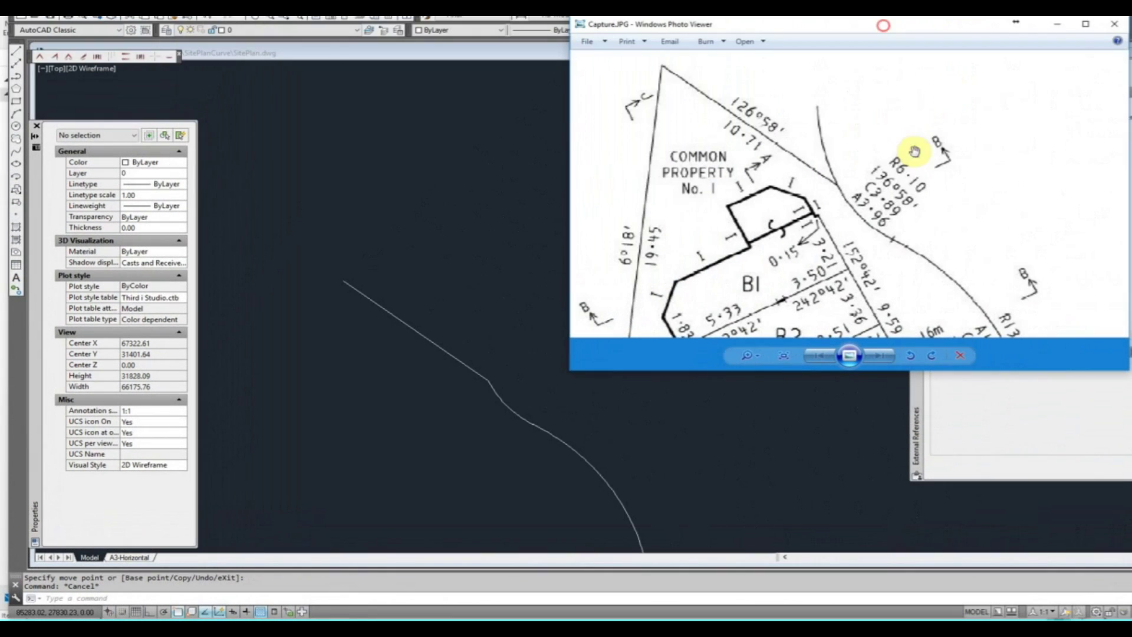
drag(850, 238, 778, 207)
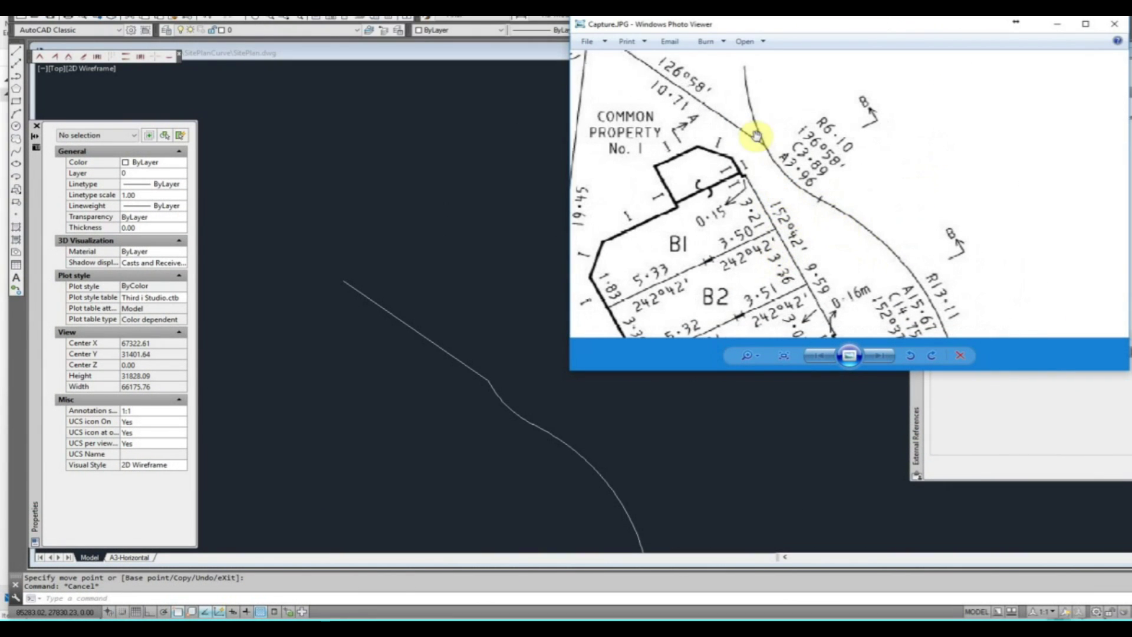
scroll(757, 155, up, 2)
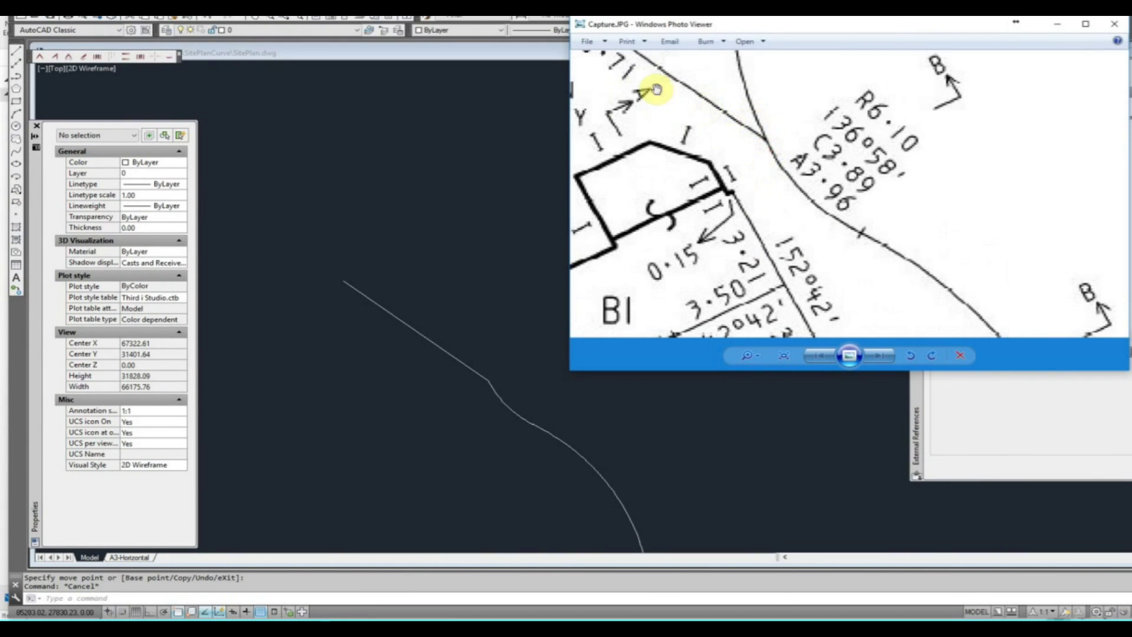
drag(773, 192, 786, 134)
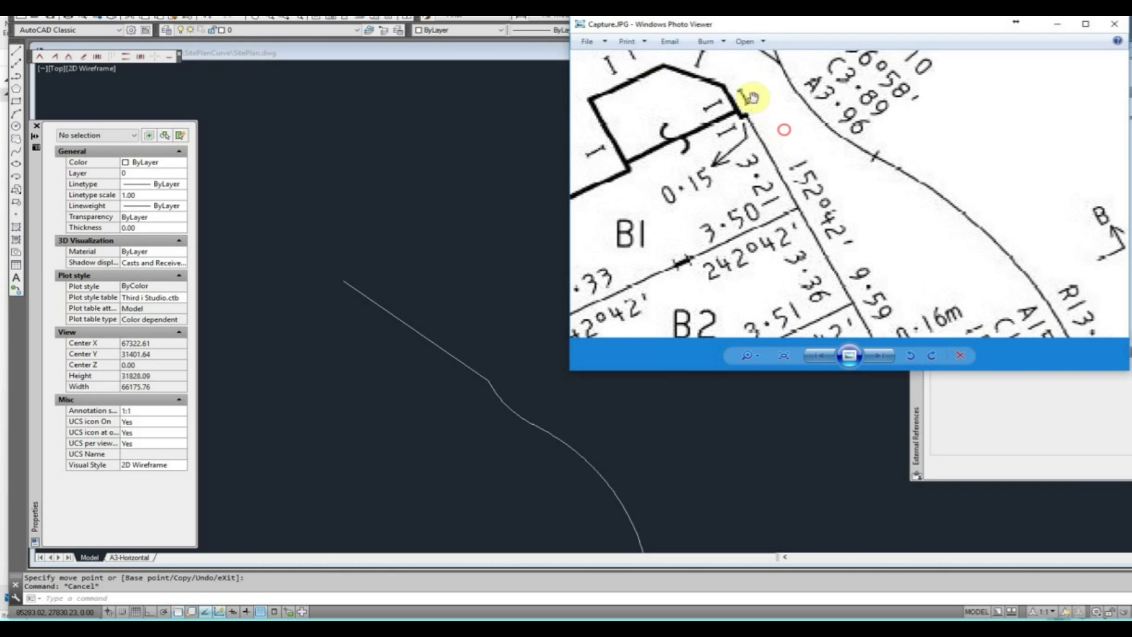
click(538, 397)
scroll(493, 374, down, 2)
scroll(560, 460, down, 2)
middle_drag(576, 485, 538, 346)
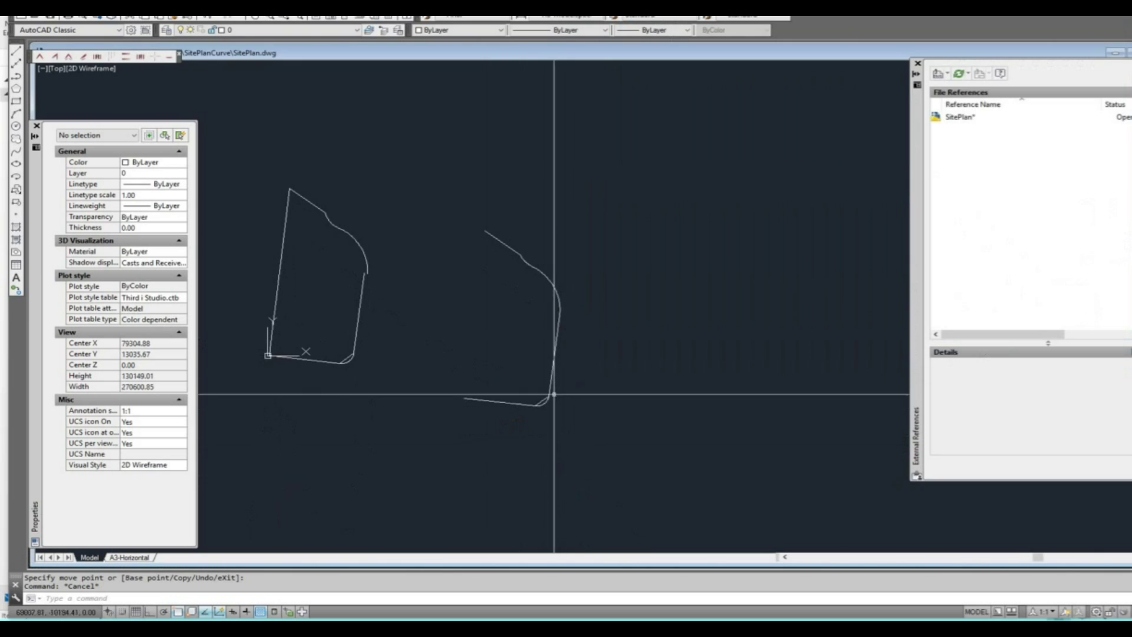
scroll(551, 328, up, 1)
key(alt+Tab)
drag(817, 142, 878, 211)
scroll(879, 212, down, 3)
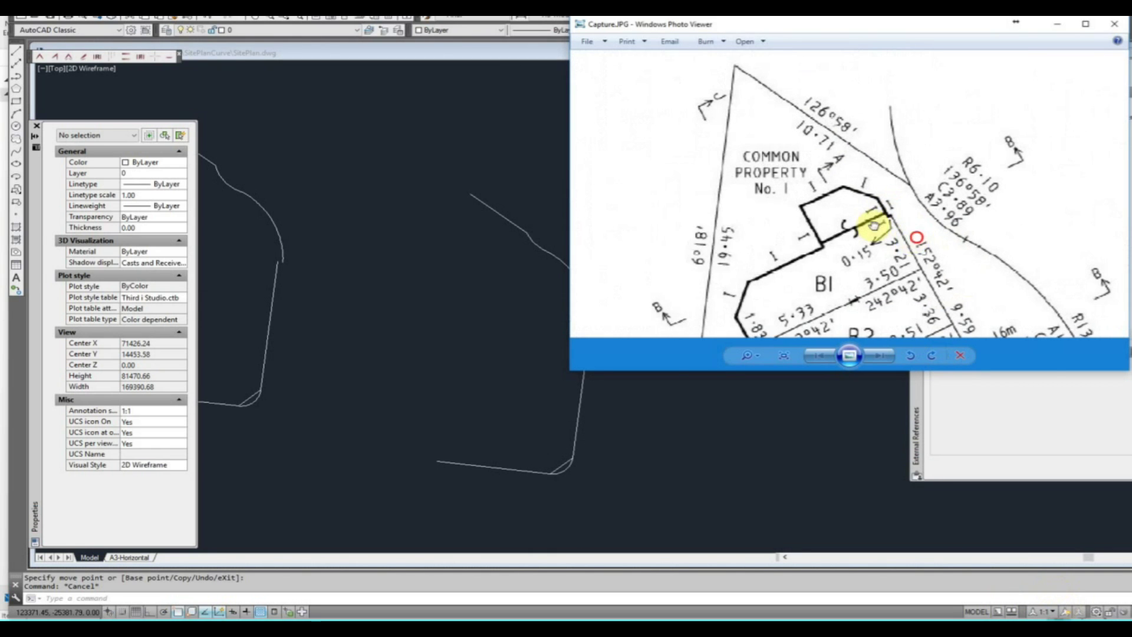
drag(838, 261, 812, 285)
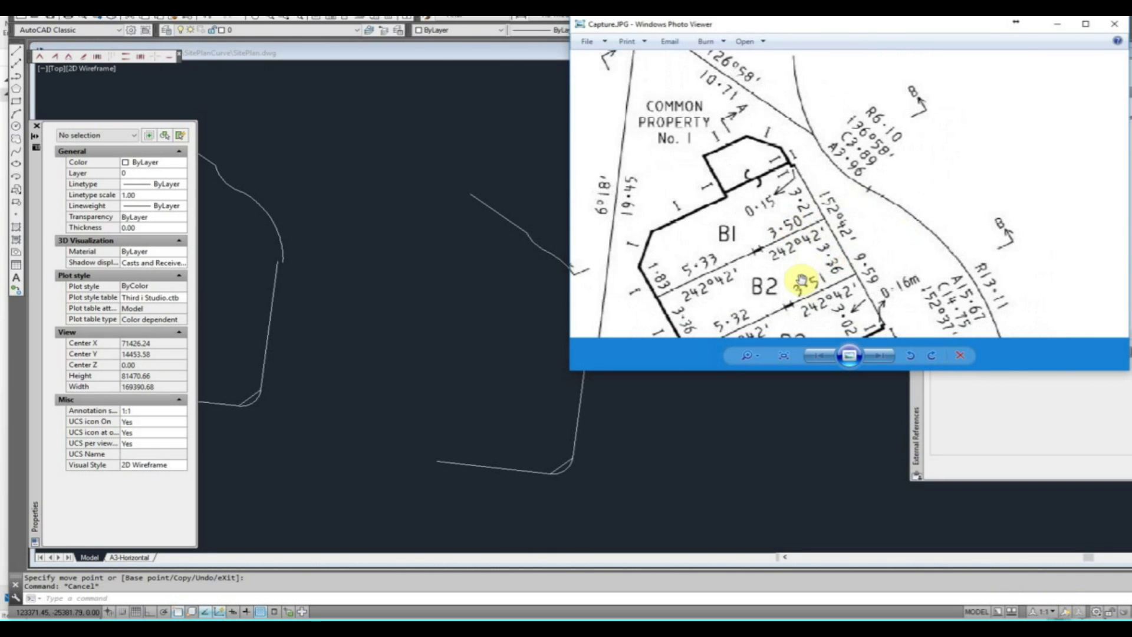